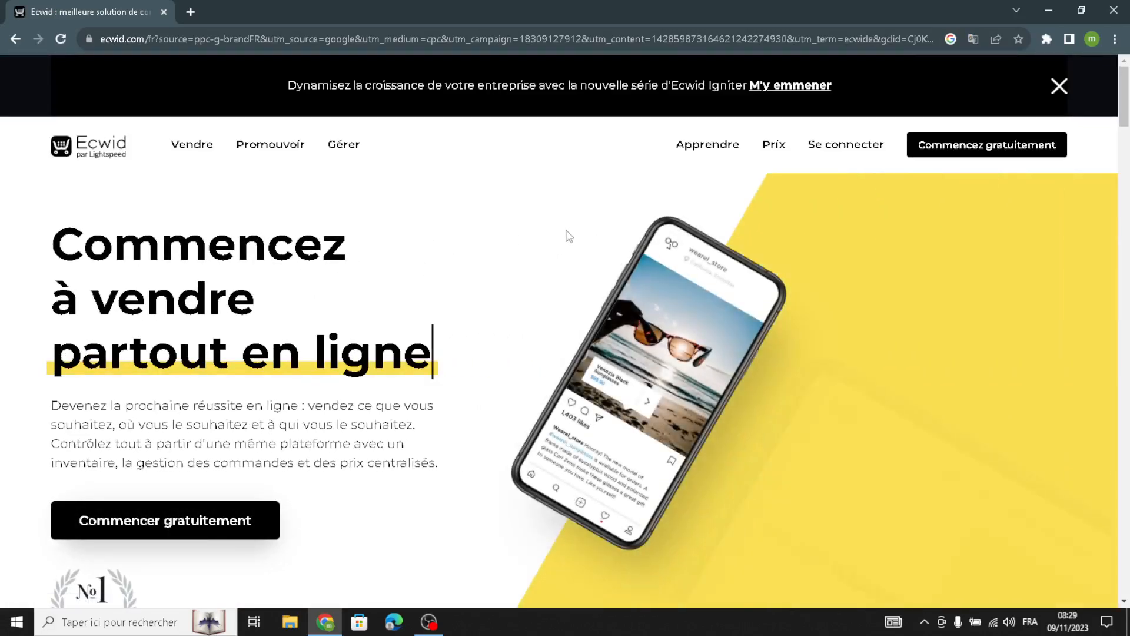
Step: Translate the French Ecwid homepage to English and dismiss the translation popup
{"action": "right_click", "coordinate": [554, 245]}
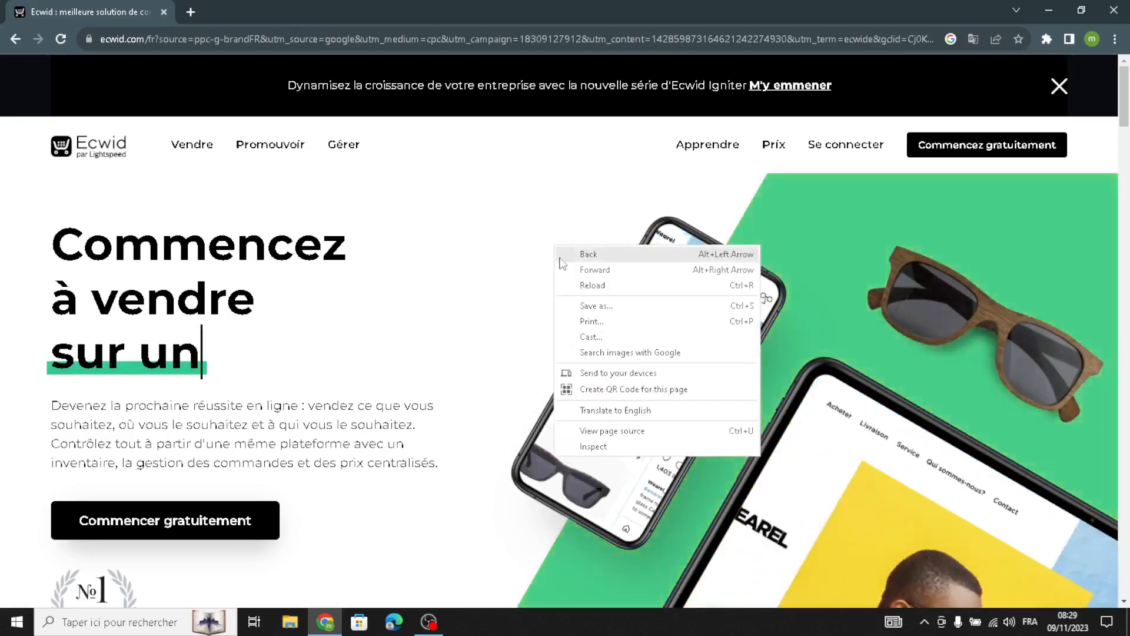
{"action": "left_click", "coordinate": [597, 412]}
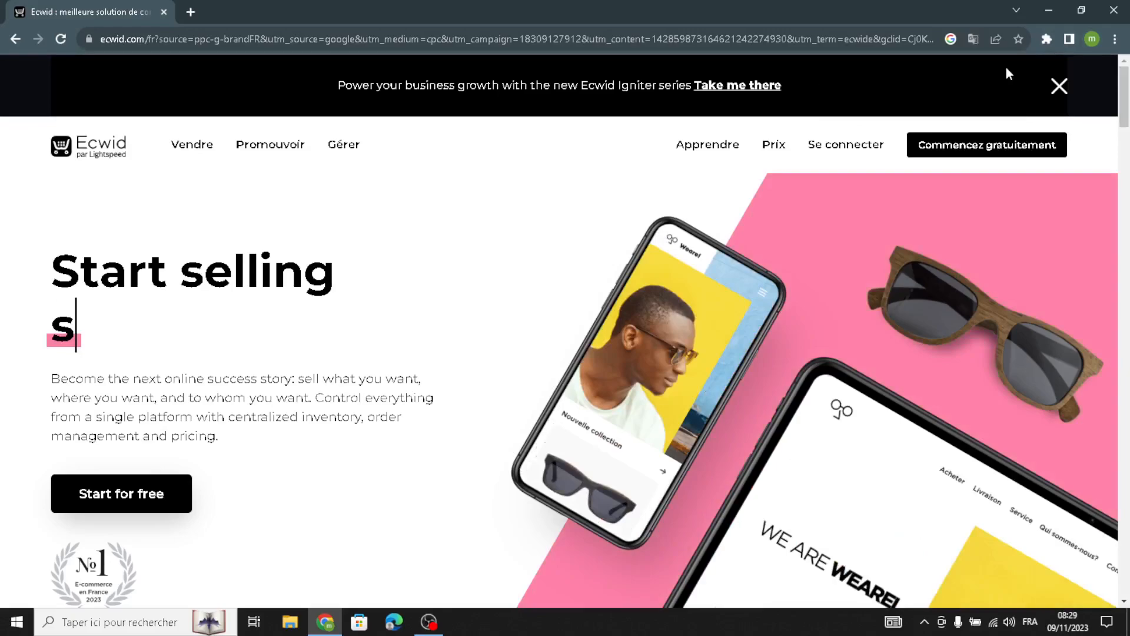
{"action": "left_click", "coordinate": [1010, 69]}
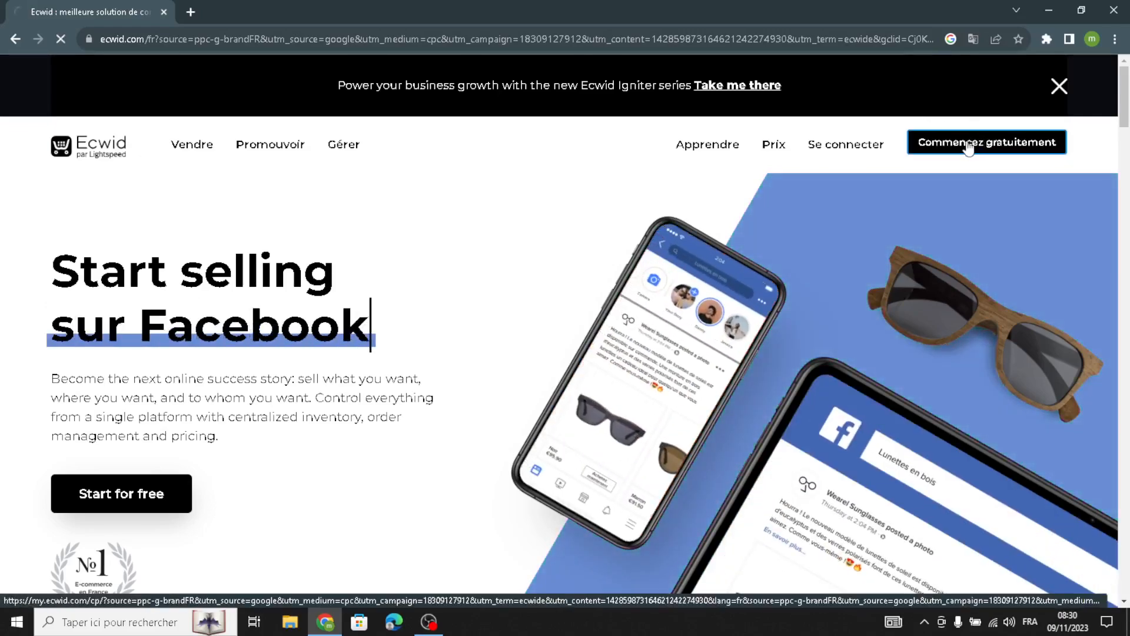
Step: Start the free Ecwid sign-up with Google and choose the Google account to continue with
{"action": "left_click", "coordinate": [977, 145]}
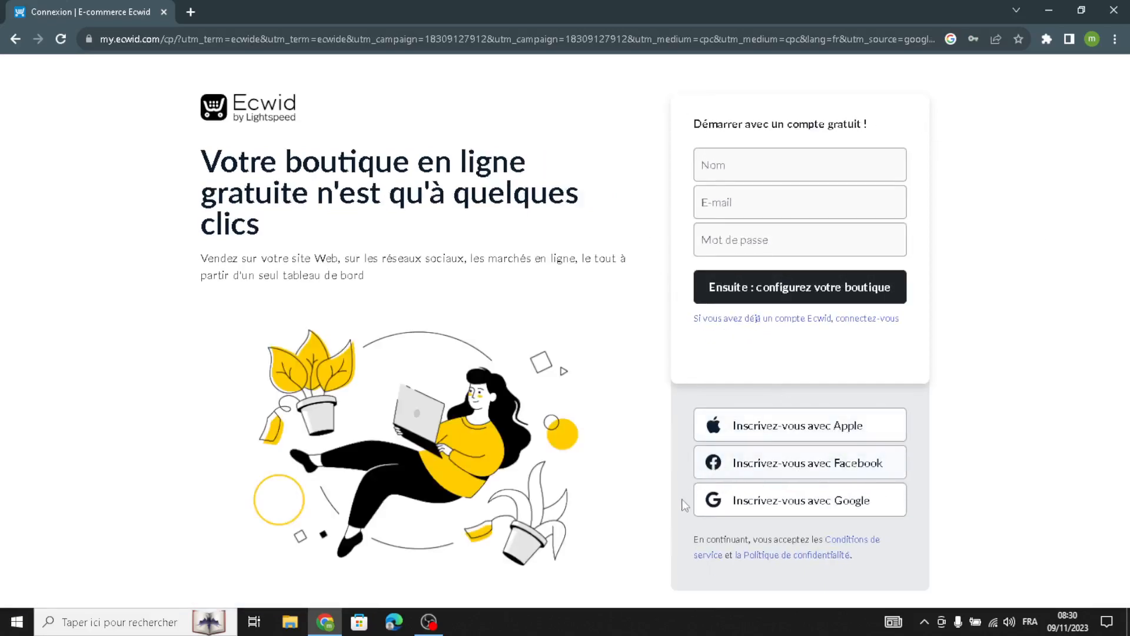
{"action": "left_click", "coordinate": [740, 512]}
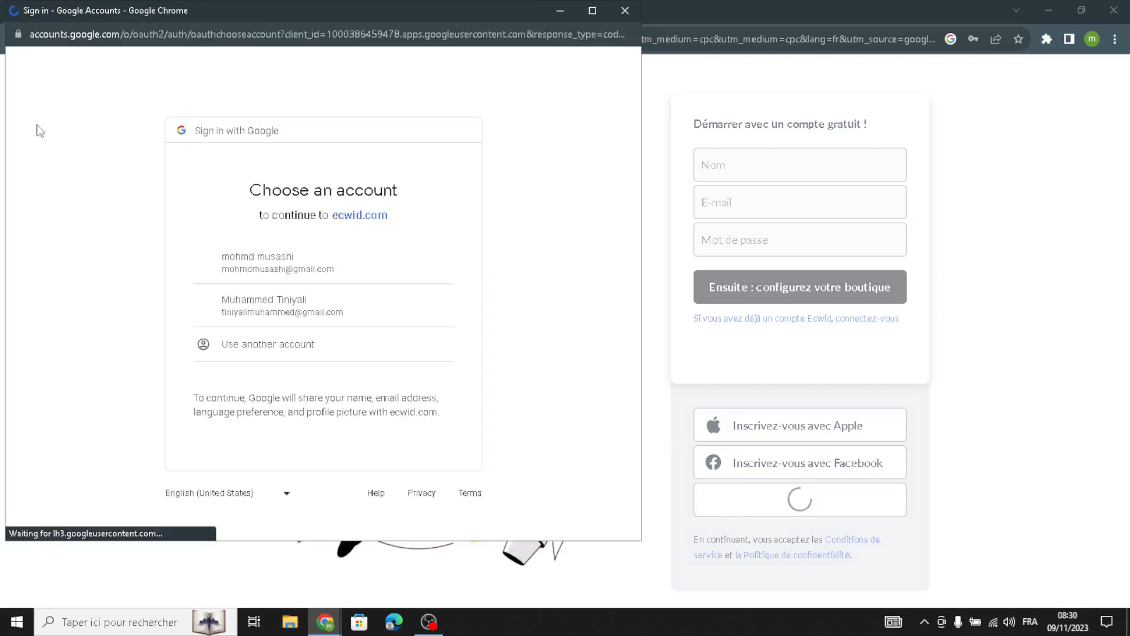
{"action": "left_click", "coordinate": [284, 310]}
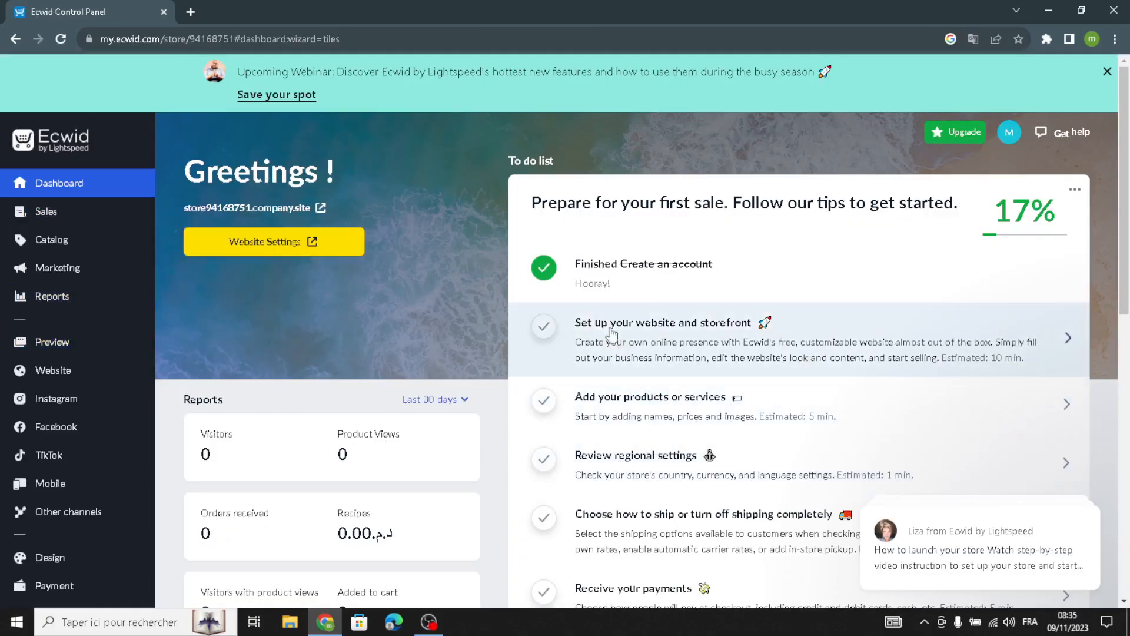
Step: Start the website and storefront setup from the to-do list and bring up the site templates
{"action": "left_click", "coordinate": [796, 338]}
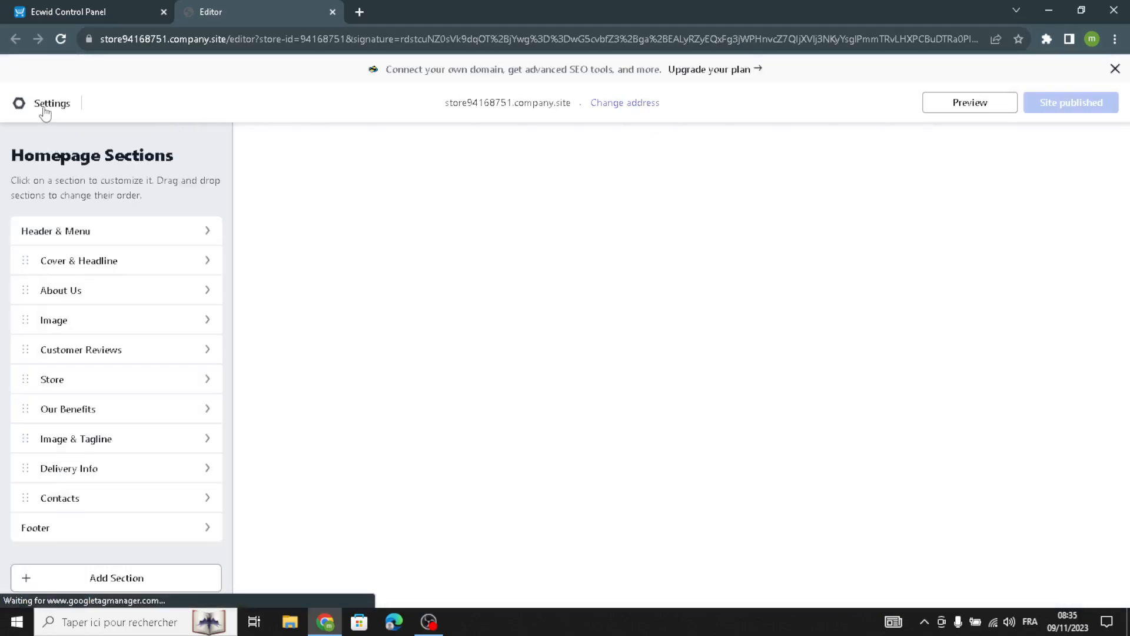
{"action": "left_click", "coordinate": [45, 109]}
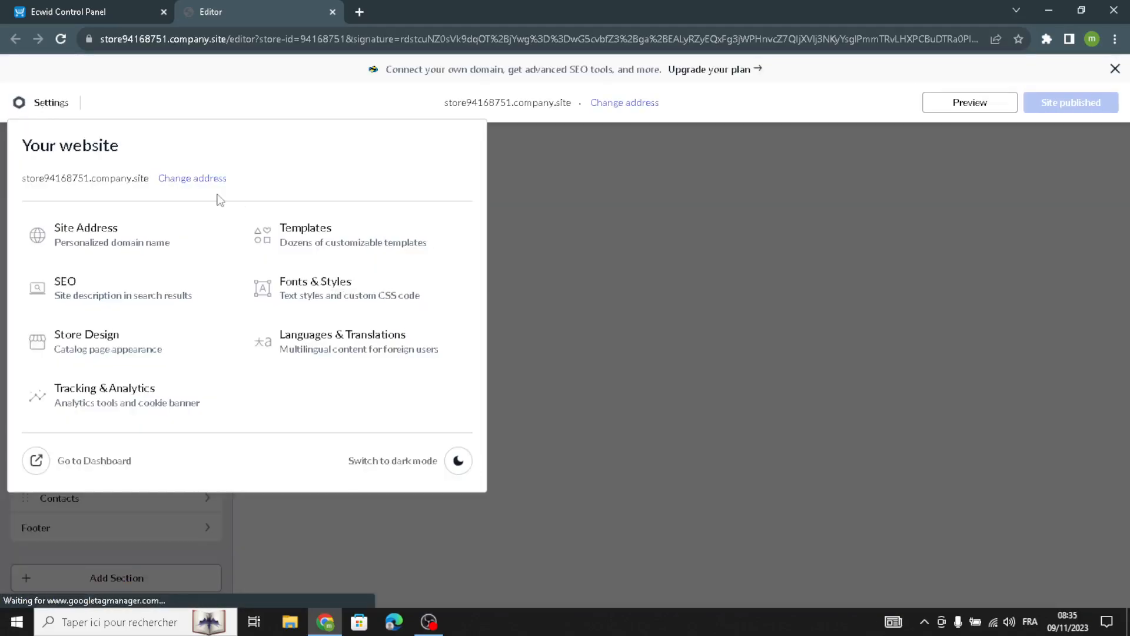
{"action": "left_click", "coordinate": [293, 233]}
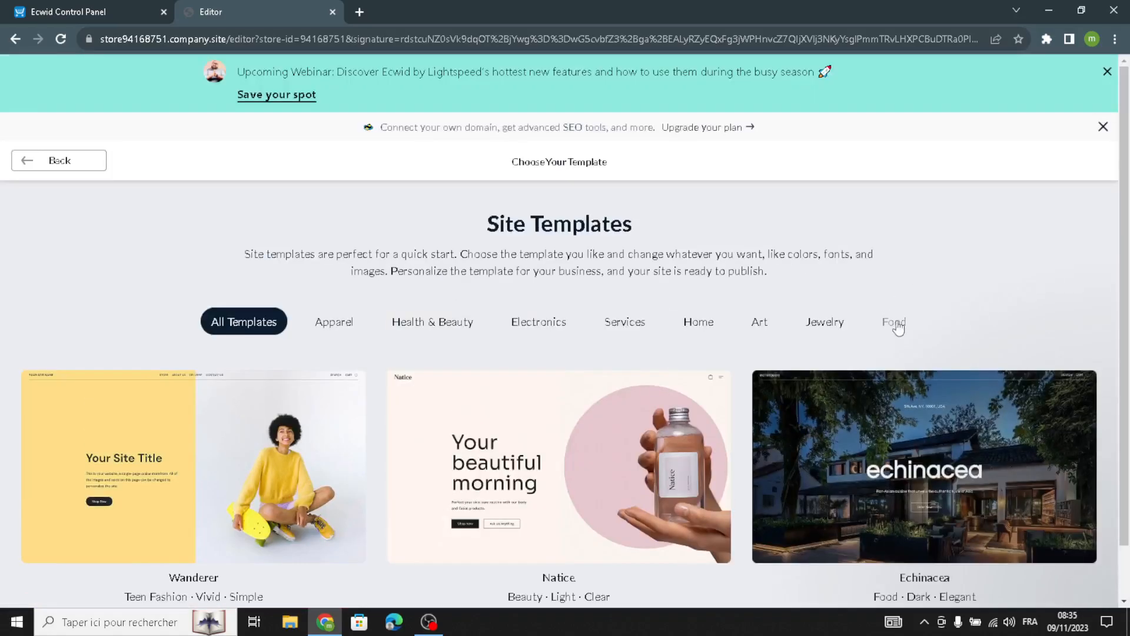
Step: Browse the Food site templates and apply the Bingo Bowls template to the website
{"action": "left_click", "coordinate": [893, 327]}
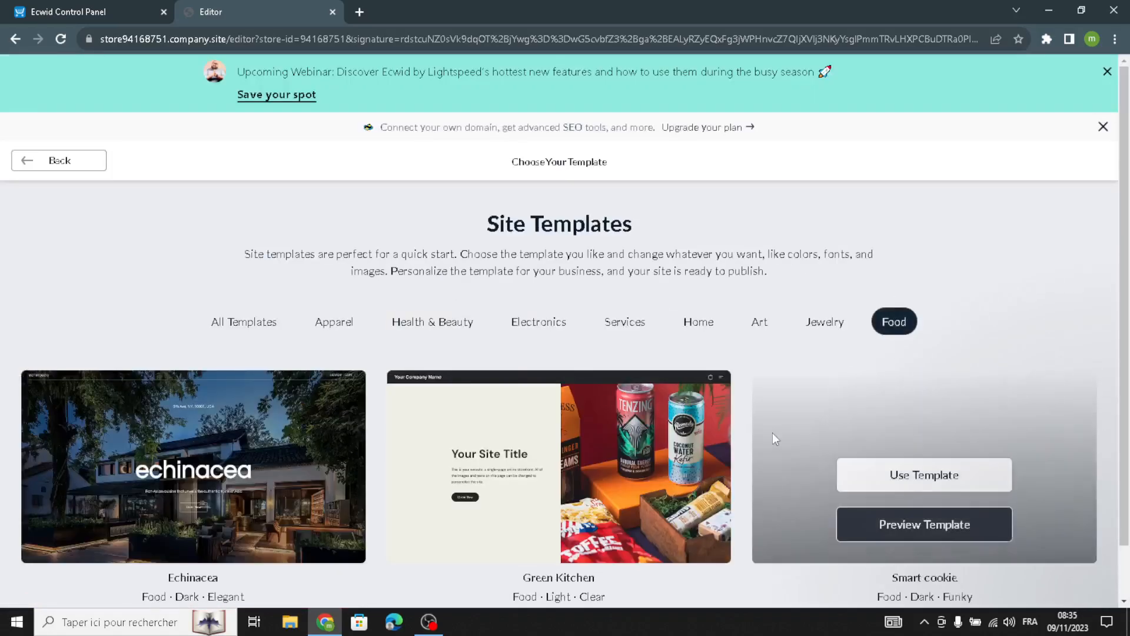
{"action": "scroll", "coordinate": [647, 422], "scroll_direction": "down", "scroll_amount": 5}
{"action": "scroll", "coordinate": [690, 446], "scroll_direction": "down", "scroll_amount": 2}
{"action": "scroll", "coordinate": [708, 442], "scroll_direction": "up", "scroll_amount": 6}
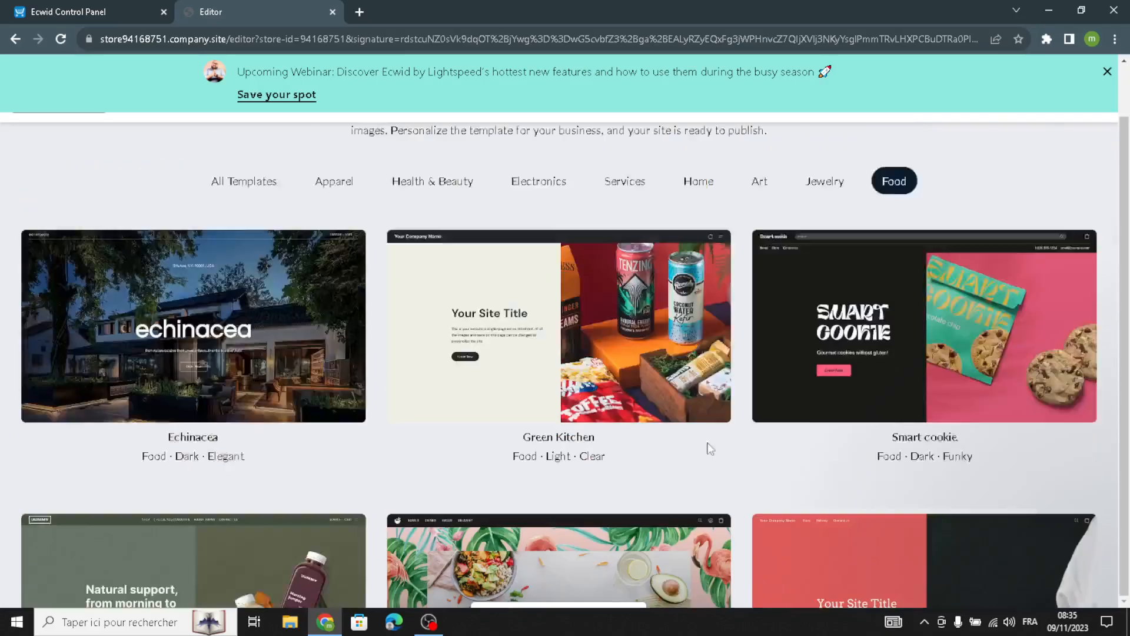
{"action": "scroll", "coordinate": [647, 439], "scroll_direction": "down", "scroll_amount": 5}
{"action": "scroll", "coordinate": [412, 400], "scroll_direction": "down", "scroll_amount": 1}
{"action": "scroll", "coordinate": [90, 356], "scroll_direction": "up", "scroll_amount": 5}
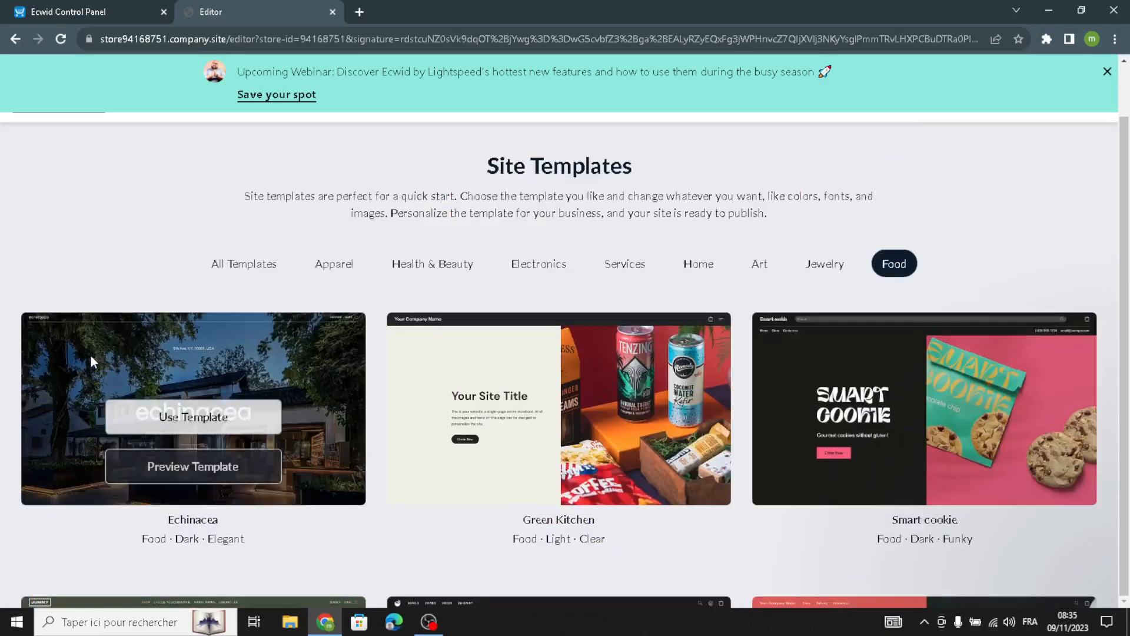
{"action": "scroll", "coordinate": [525, 381], "scroll_direction": "down", "scroll_amount": 5}
{"action": "scroll", "coordinate": [525, 381], "scroll_direction": "up", "scroll_amount": 3}
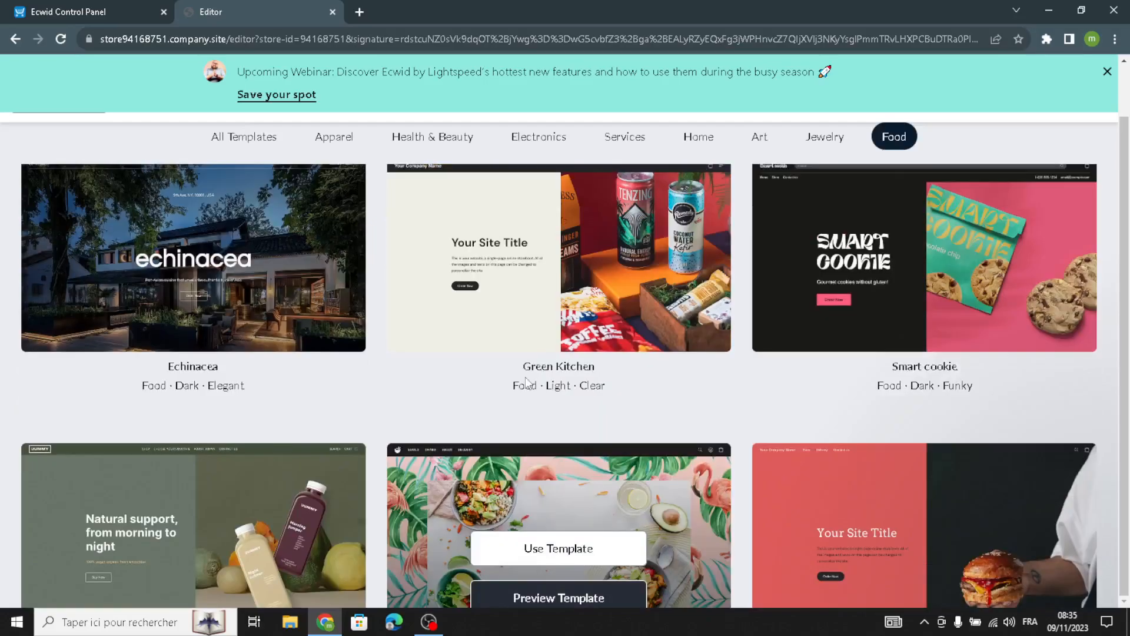
{"action": "scroll", "coordinate": [525, 383], "scroll_direction": "down", "scroll_amount": 1}
{"action": "scroll", "coordinate": [523, 393], "scroll_direction": "down", "scroll_amount": 2}
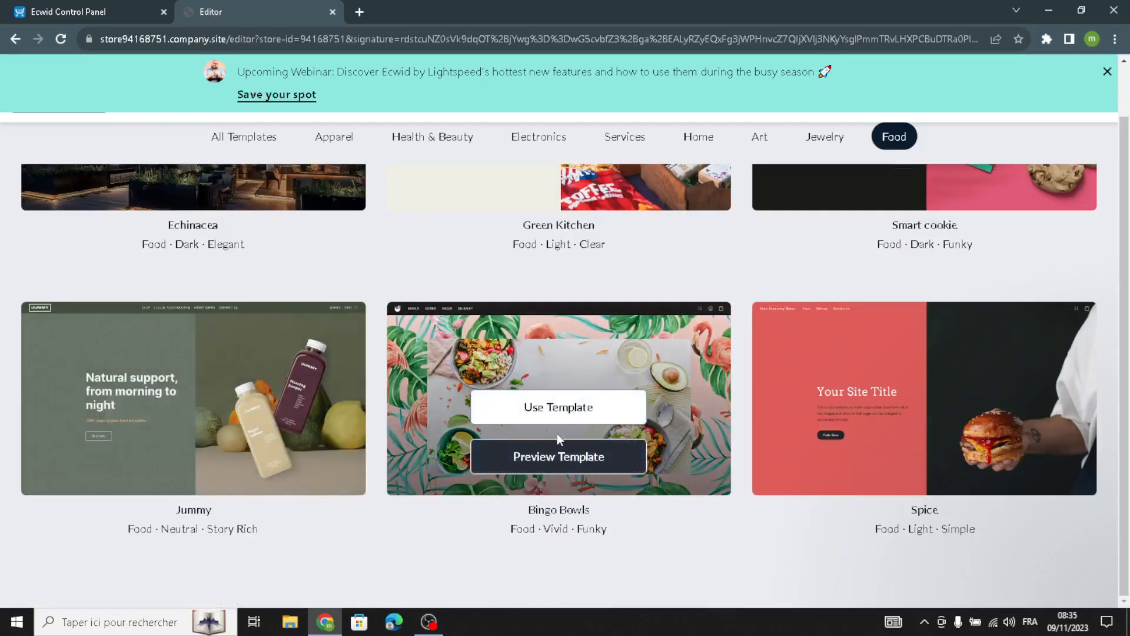
{"action": "left_click", "coordinate": [557, 415]}
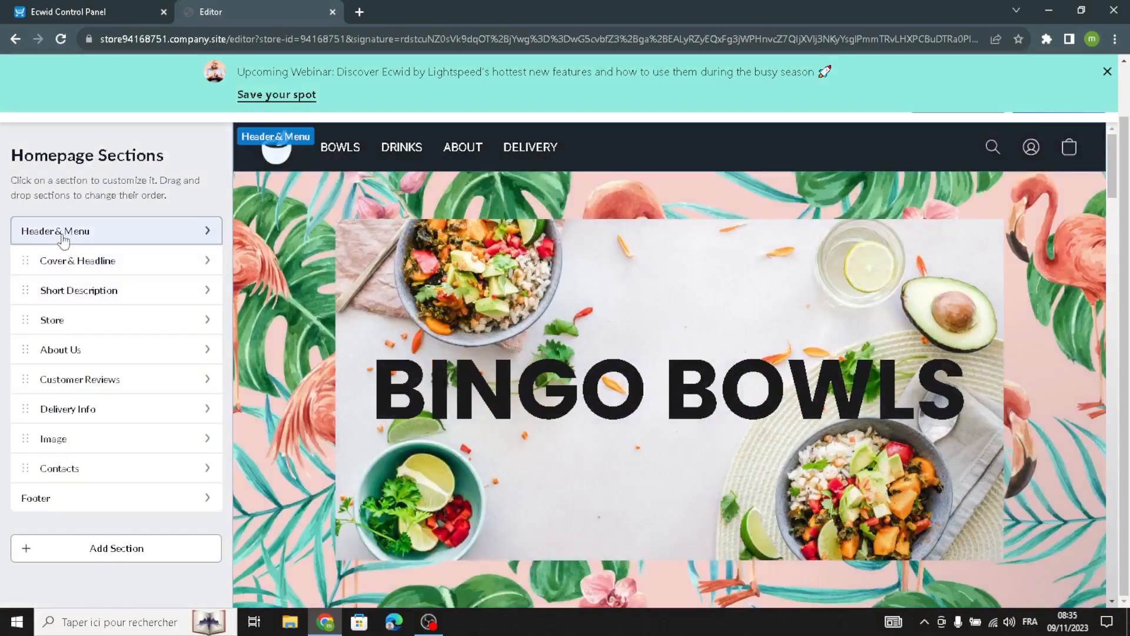
Step: Change the site logo in the Header & Menu section to the Text type reading TastyTreats
{"action": "left_click", "coordinate": [63, 232]}
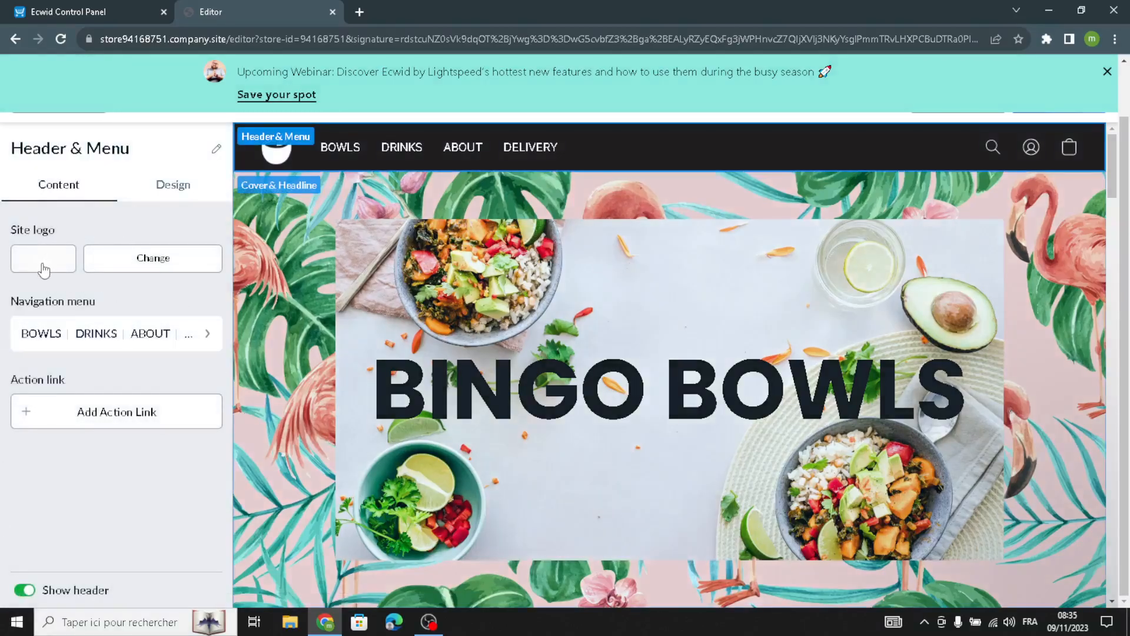
{"action": "left_click", "coordinate": [43, 268]}
{"action": "left_click", "coordinate": [79, 226]}
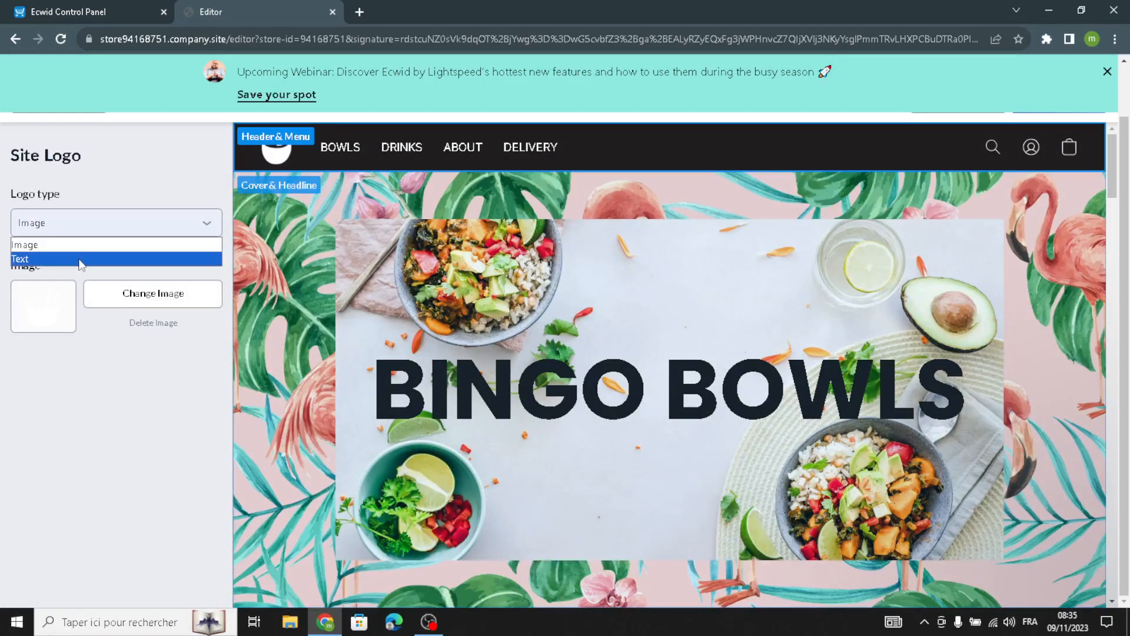
{"action": "left_click", "coordinate": [81, 259]}
{"action": "left_click_drag", "start_coordinate": [82, 295], "coordinate": [3, 300]}
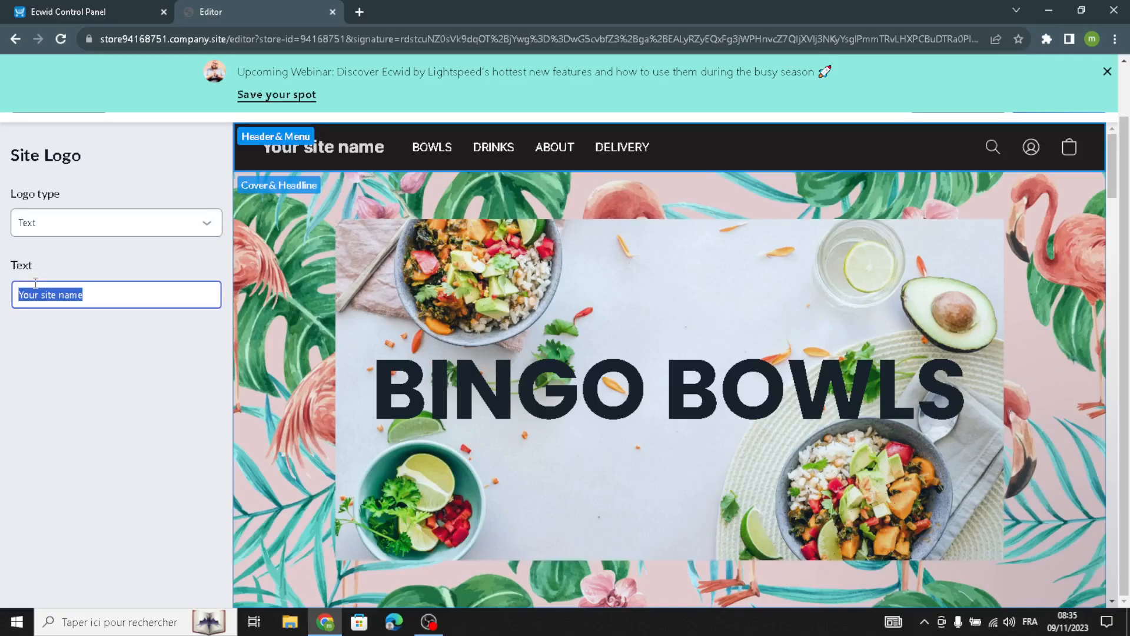
{"action": "type", "text": "TastyTreats"}
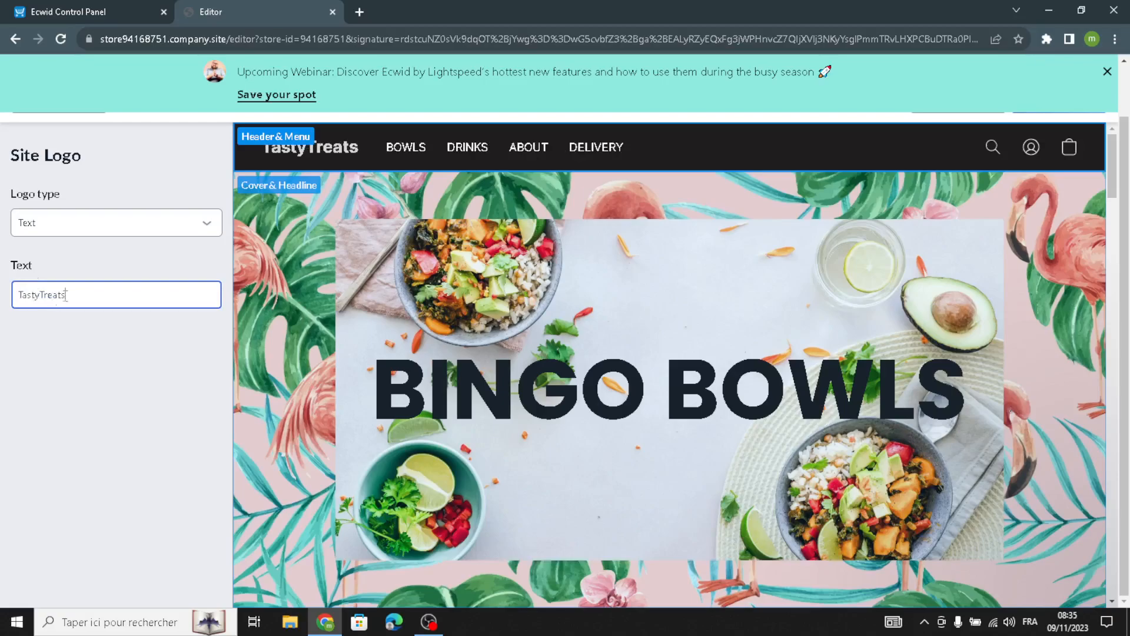
{"action": "scroll", "coordinate": [90, 198], "scroll_direction": "up", "scroll_amount": 1}
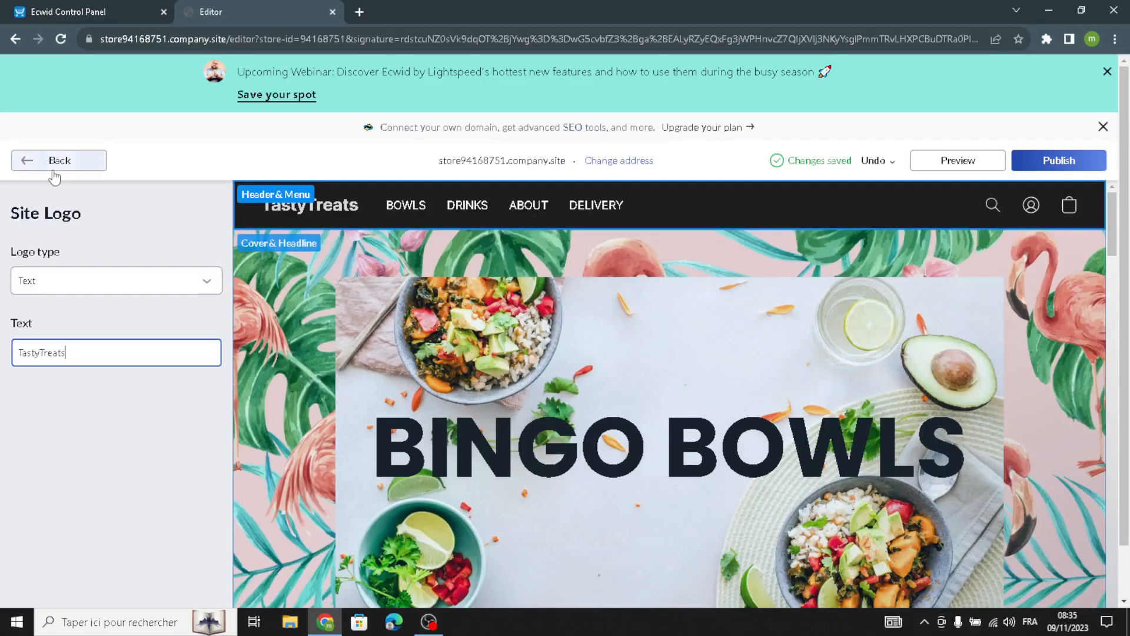
{"action": "left_click", "coordinate": [52, 167]}
Step: Review the header's navigation menu items and apply the header layout with menu links left and the logo centred
{"action": "left_click", "coordinate": [77, 391]}
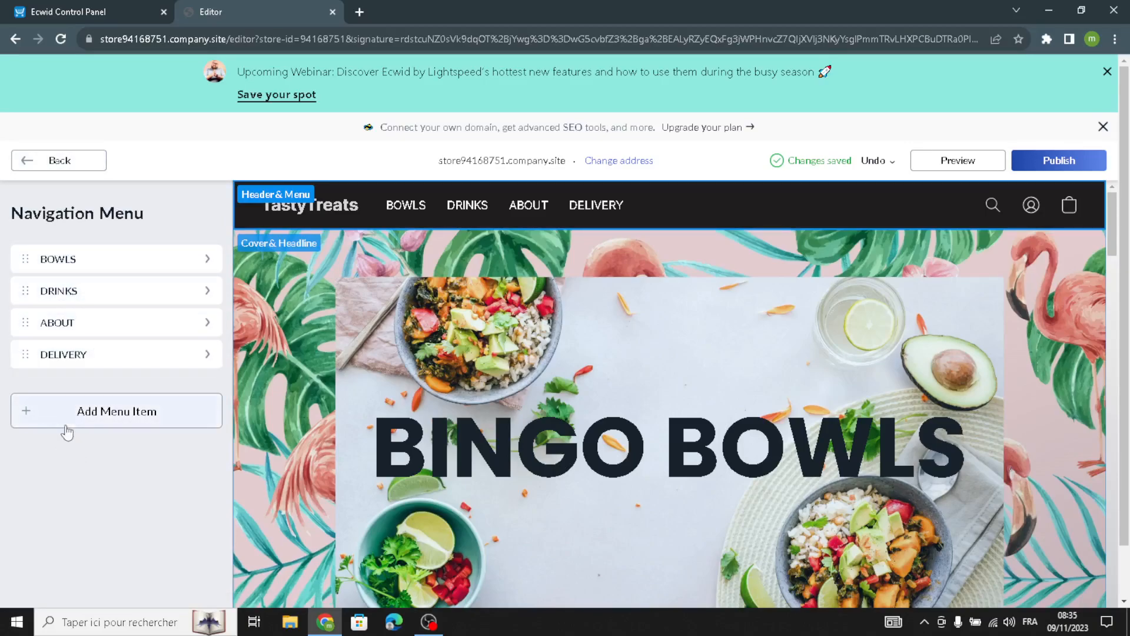
{"action": "left_click", "coordinate": [31, 158]}
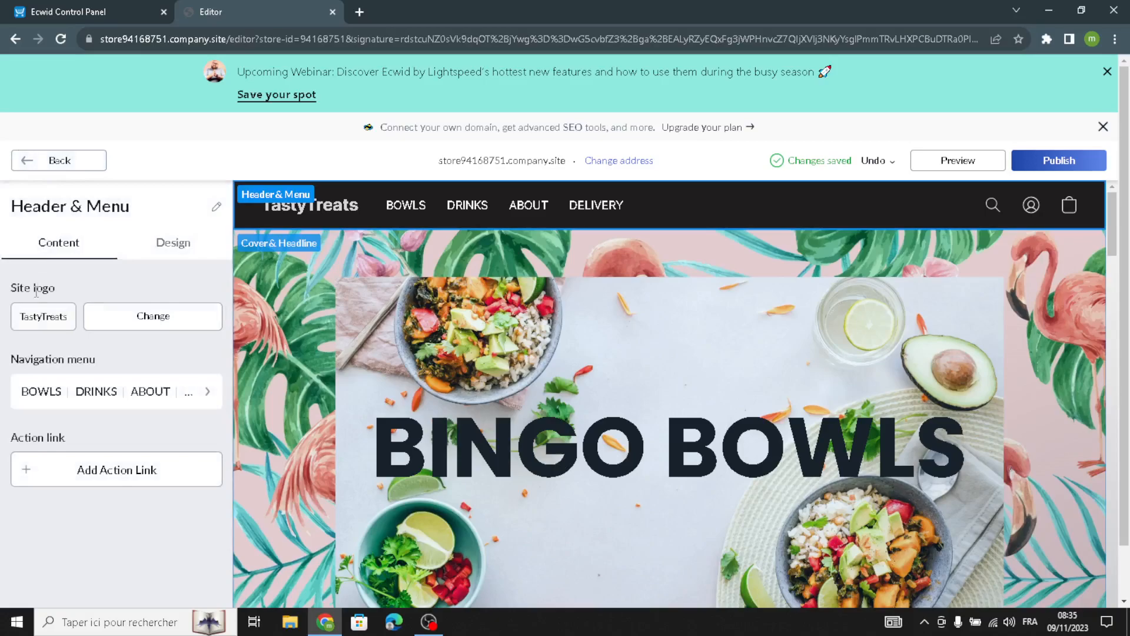
{"action": "left_click", "coordinate": [169, 244]}
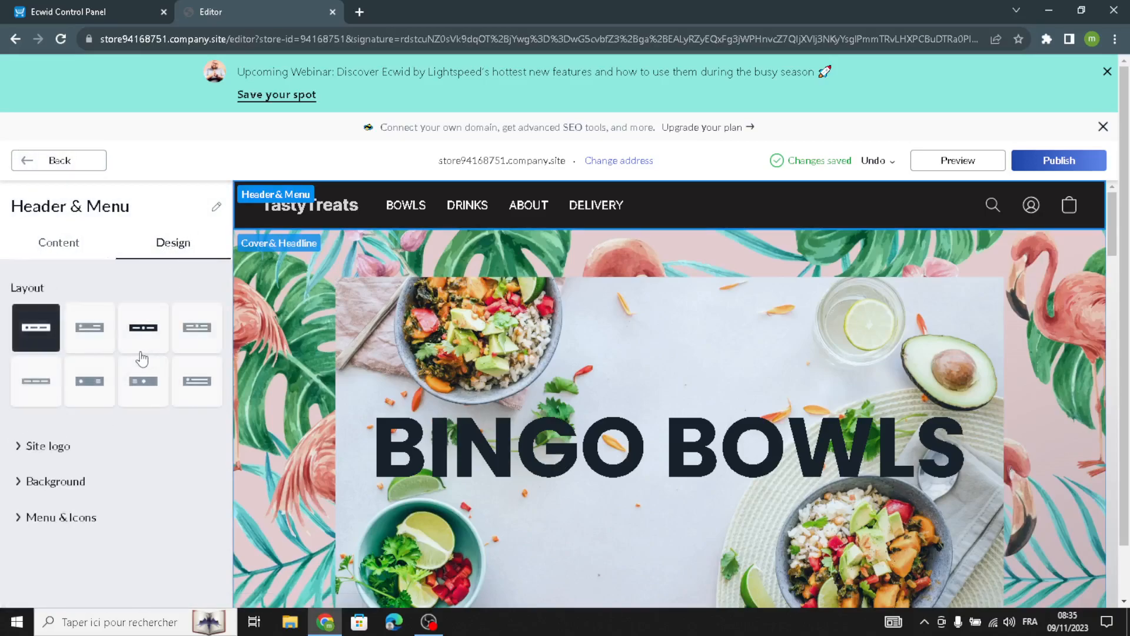
{"action": "left_click", "coordinate": [143, 327]}
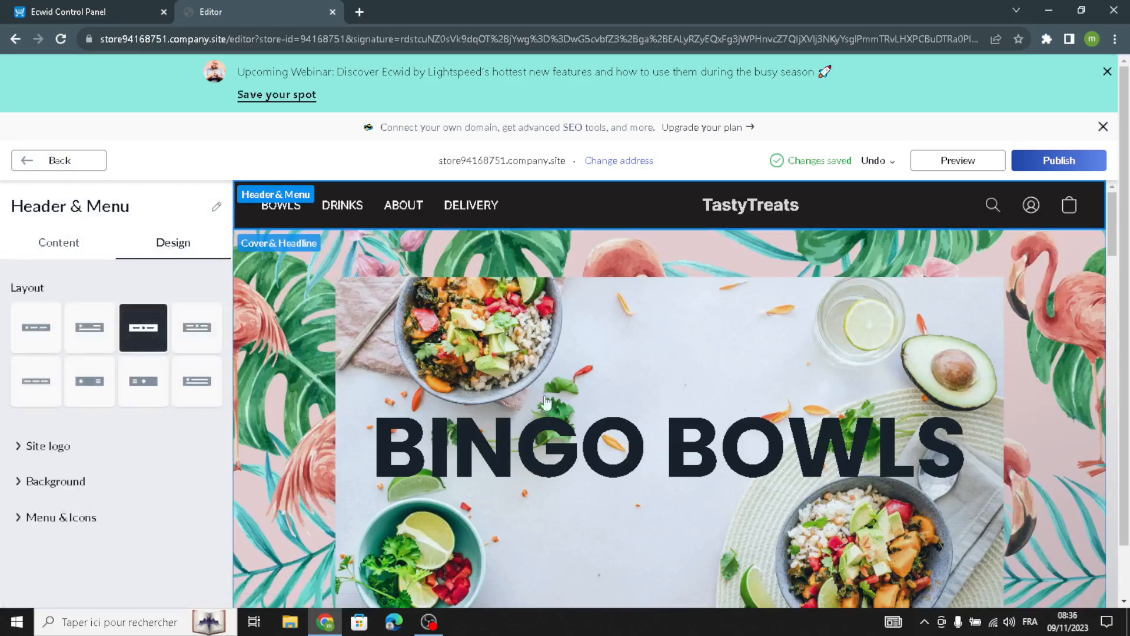
{"action": "scroll", "coordinate": [668, 347], "scroll_direction": "down", "scroll_amount": 2}
{"action": "scroll", "coordinate": [583, 343], "scroll_direction": "down", "scroll_amount": 3}
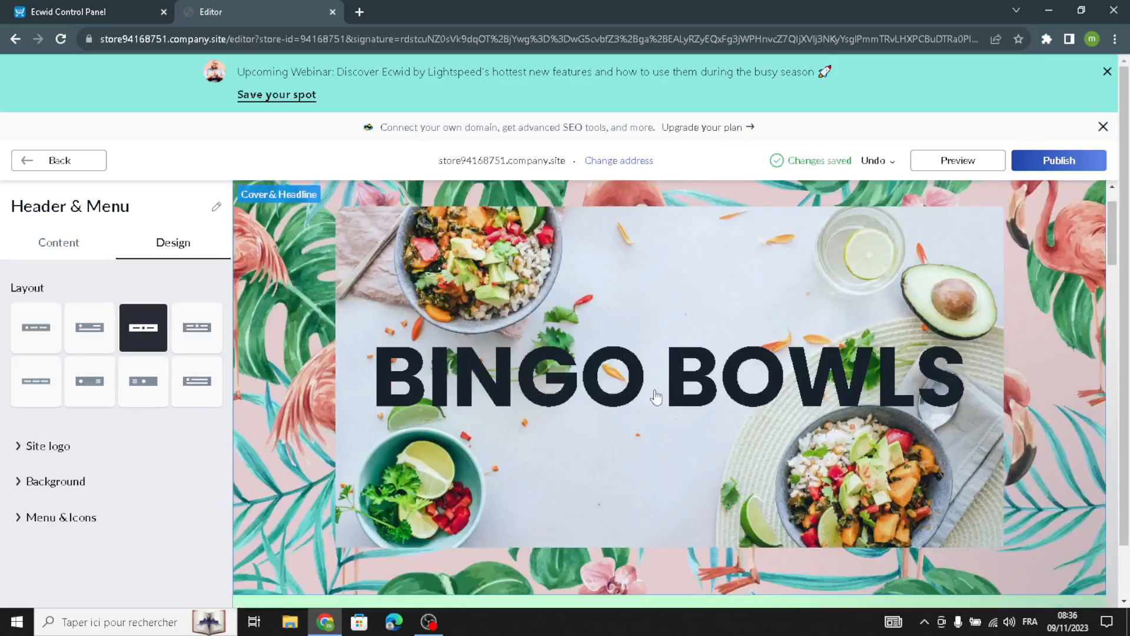
{"action": "scroll", "coordinate": [582, 343], "scroll_direction": "up", "scroll_amount": 3}
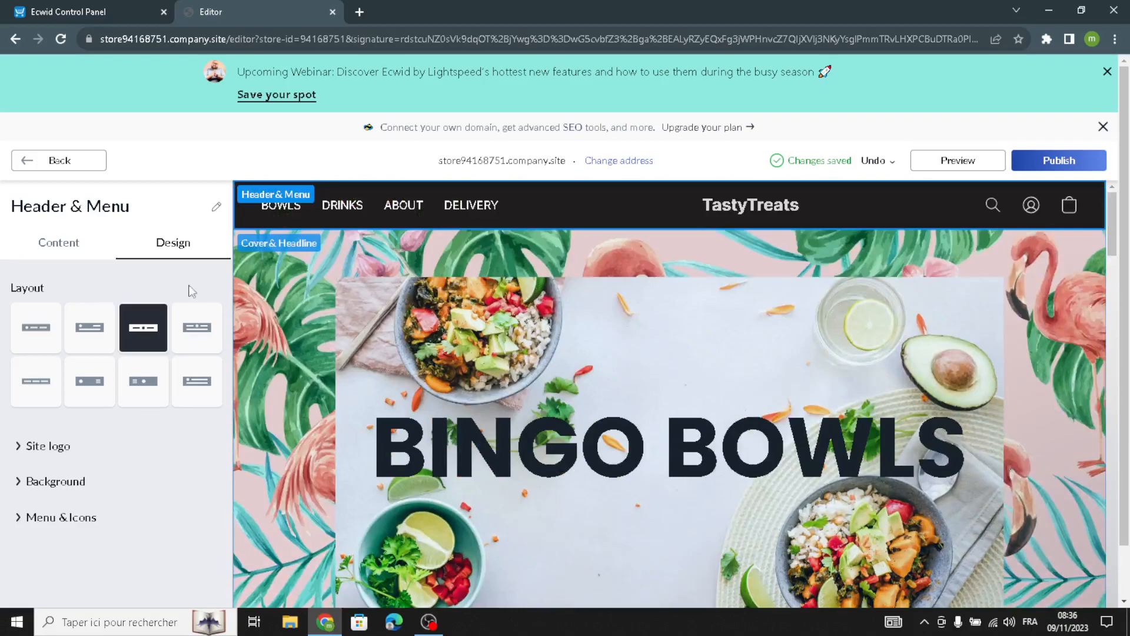
Step: Set the site logo text to the Alice font at size 26
{"action": "left_click", "coordinate": [50, 453]}
{"action": "scroll", "coordinate": [71, 471], "scroll_direction": "down", "scroll_amount": 2}
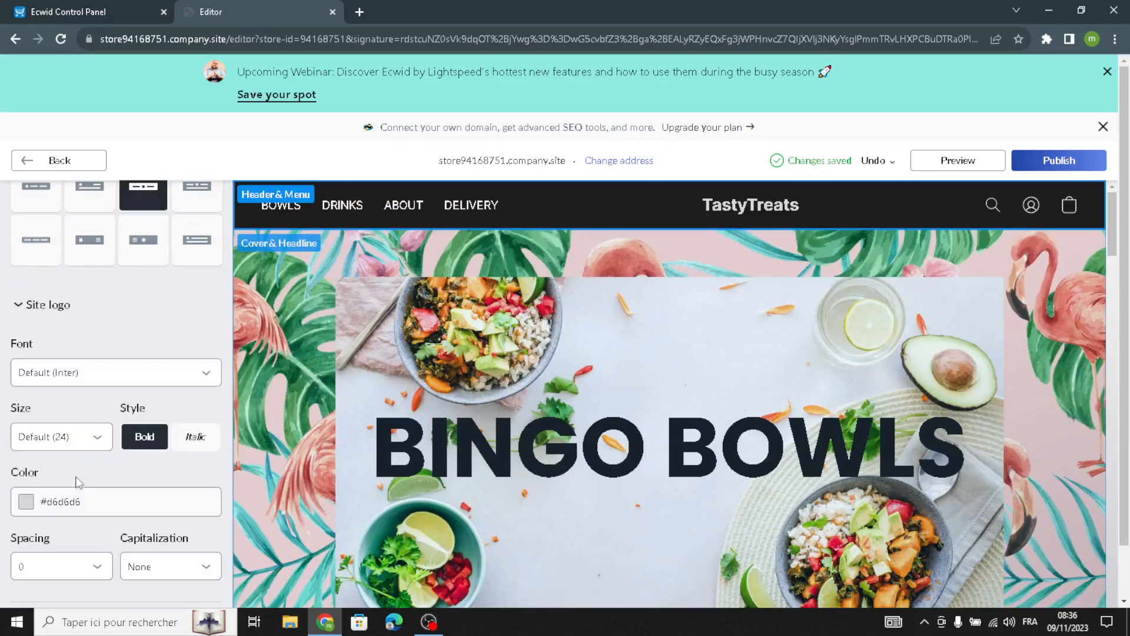
{"action": "left_click", "coordinate": [54, 377]}
{"action": "left_click", "coordinate": [52, 255]}
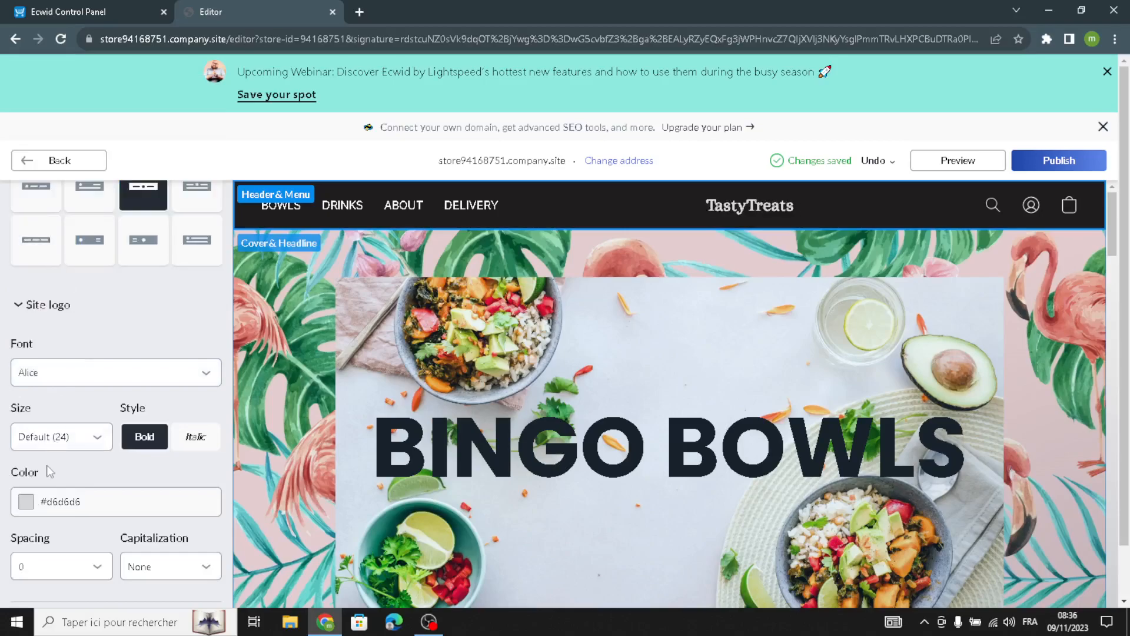
{"action": "left_click", "coordinate": [59, 437]}
{"action": "left_click", "coordinate": [45, 537]}
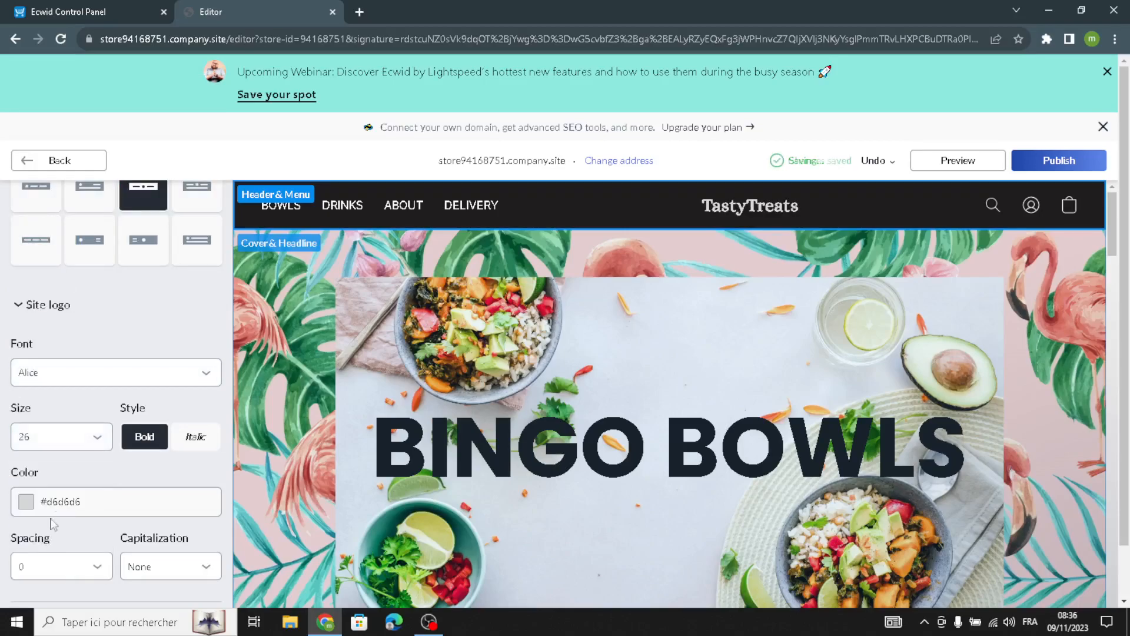
Step: Set the site logo text colour to the dark blue swatch #1F3D58
{"action": "left_click", "coordinate": [37, 506]}
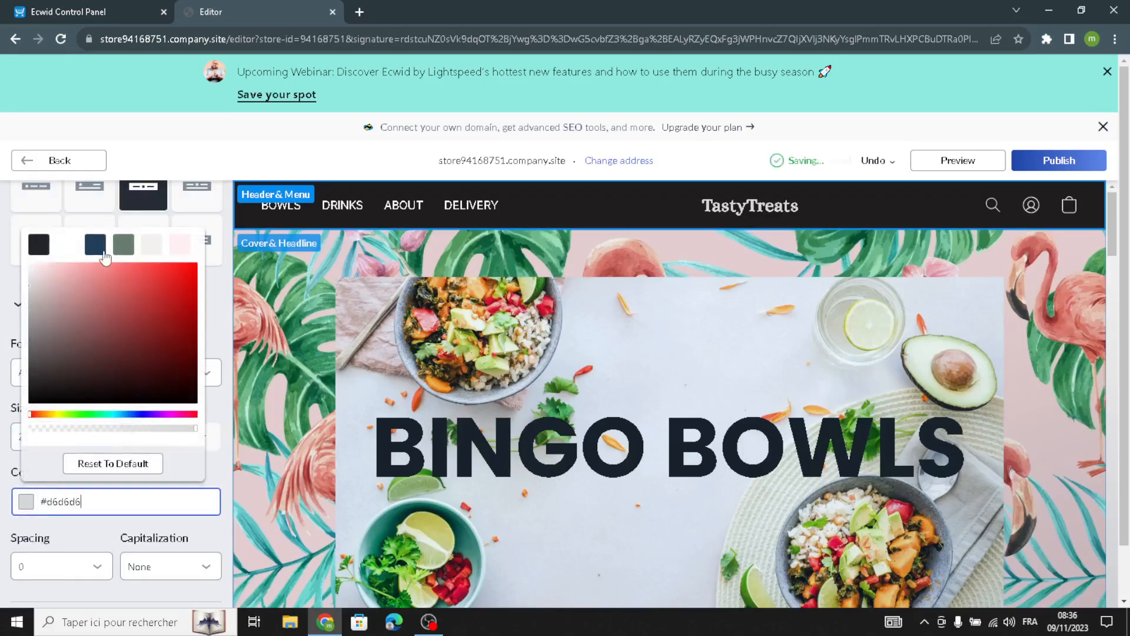
{"action": "left_click", "coordinate": [123, 244]}
{"action": "left_click", "coordinate": [94, 243]}
{"action": "left_click", "coordinate": [3, 415]}
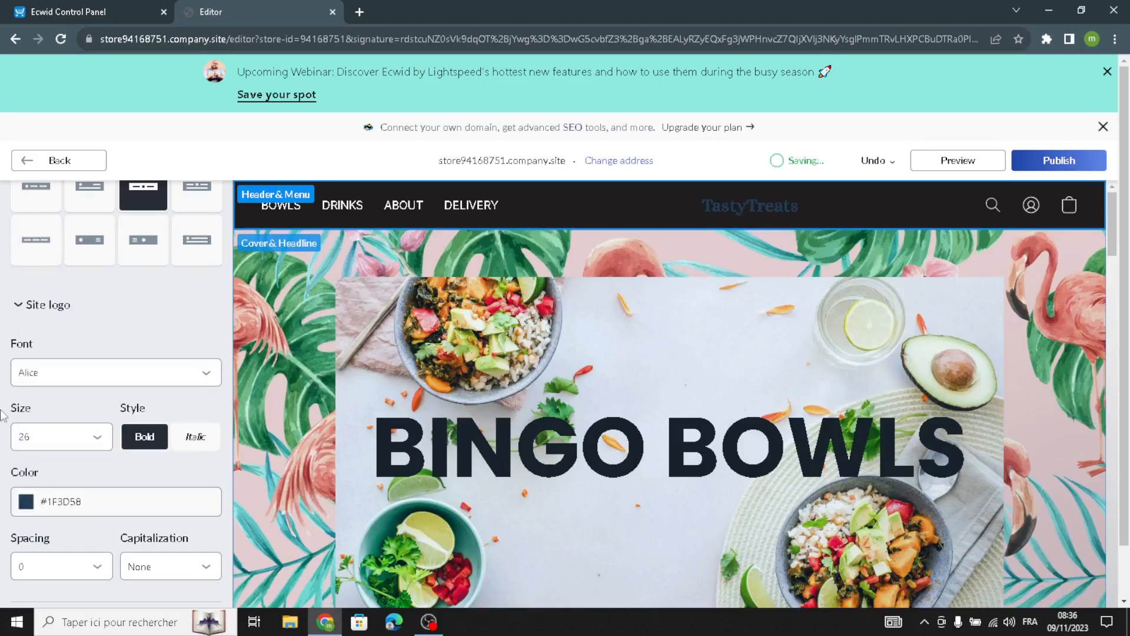
Step: Add a frame outline around the site logo and review its remaining settings
{"action": "scroll", "coordinate": [11, 436], "scroll_direction": "down", "scroll_amount": 2}
{"action": "left_click", "coordinate": [31, 484]}
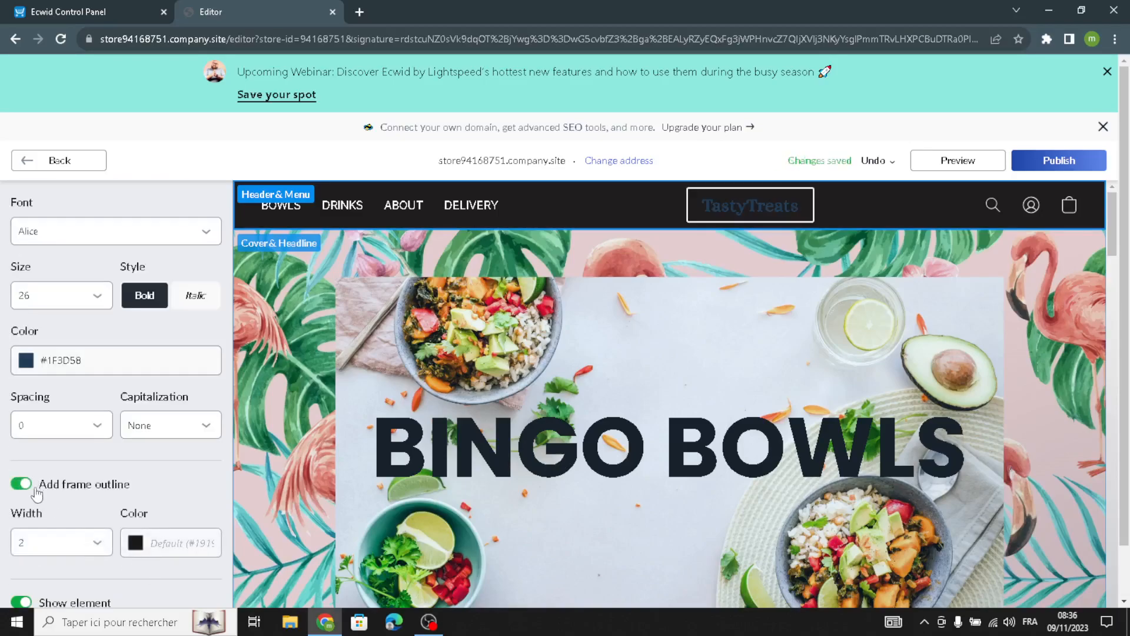
{"action": "scroll", "coordinate": [47, 412], "scroll_direction": "down", "scroll_amount": 2}
{"action": "scroll", "coordinate": [118, 406], "scroll_direction": "up", "scroll_amount": 2}
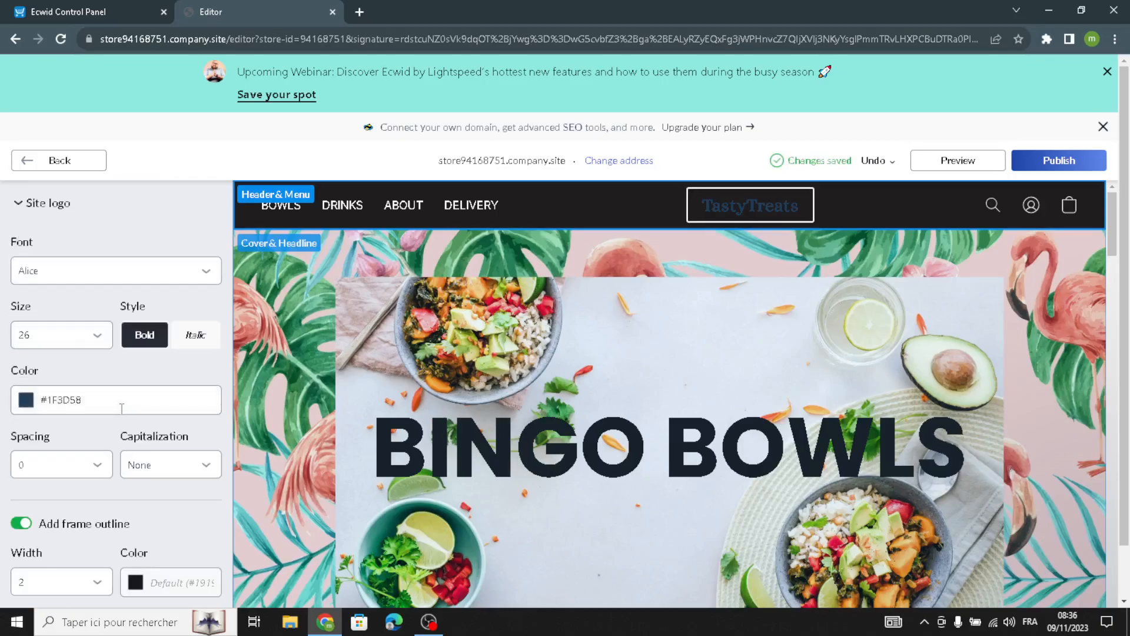
{"action": "scroll", "coordinate": [44, 469], "scroll_direction": "down", "scroll_amount": 4}
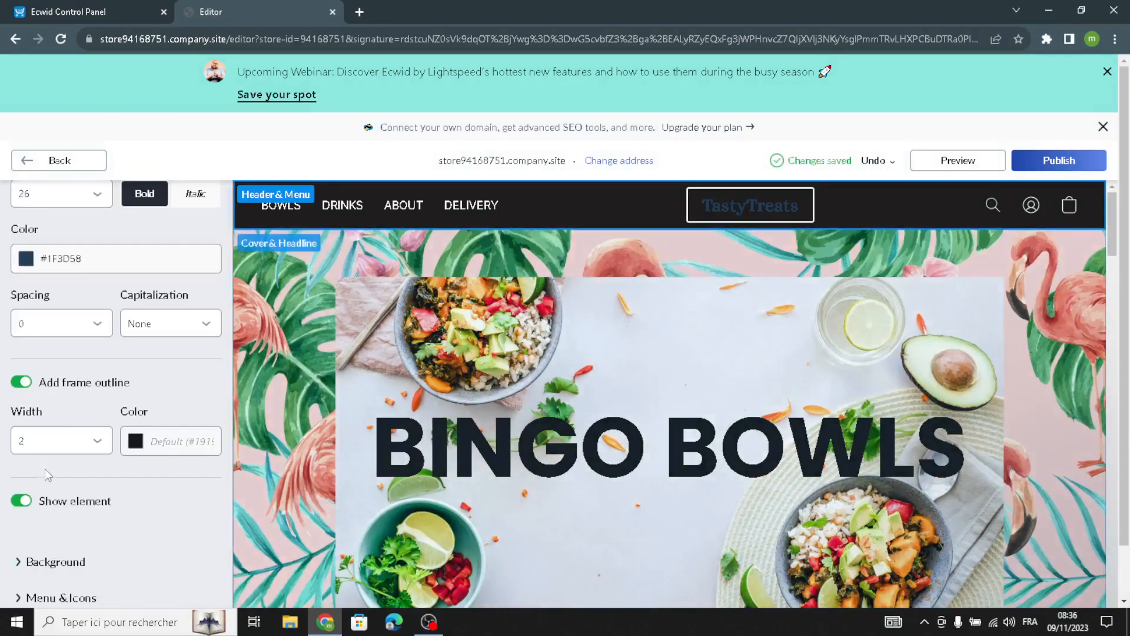
Step: Set the header's background style to Grayscale transparent
{"action": "left_click", "coordinate": [22, 503]}
{"action": "left_click", "coordinate": [33, 415]}
{"action": "left_click", "coordinate": [35, 456]}
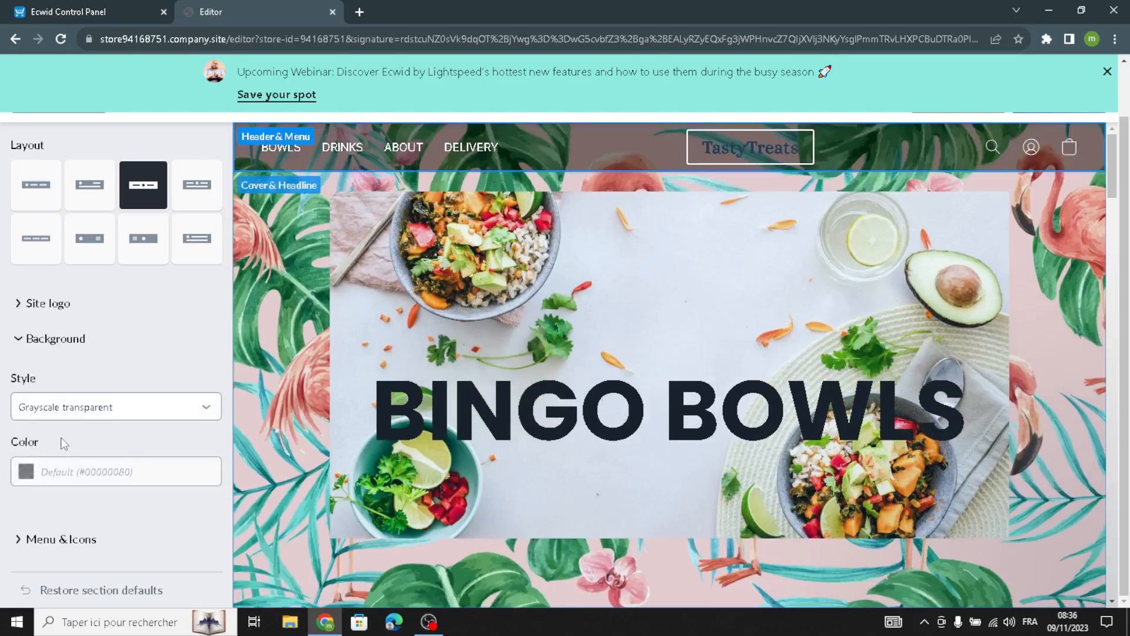
Step: Try the Transparent background style on the header and return it to Grayscale transparent
{"action": "left_click", "coordinate": [102, 412]}
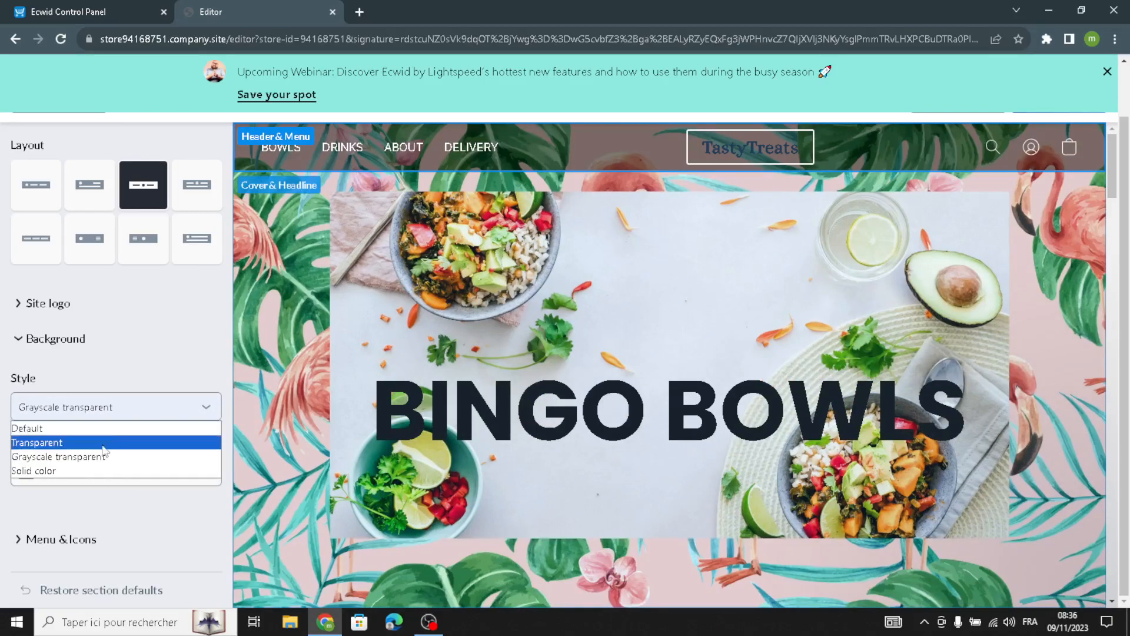
{"action": "left_click", "coordinate": [101, 444]}
{"action": "left_click", "coordinate": [68, 476]}
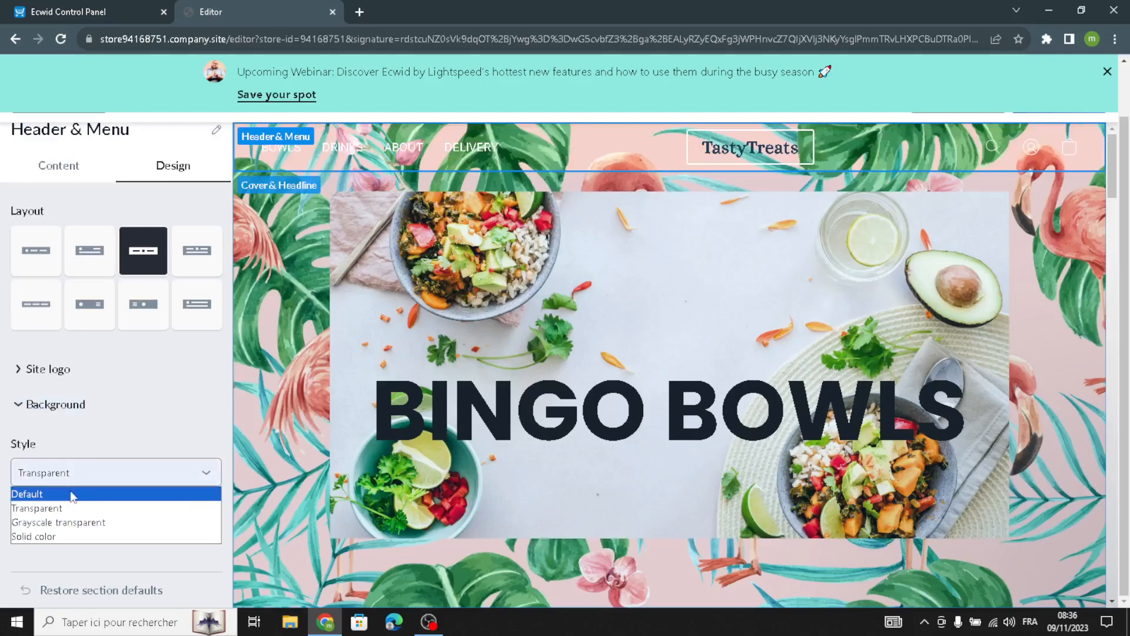
{"action": "left_click", "coordinate": [49, 522]}
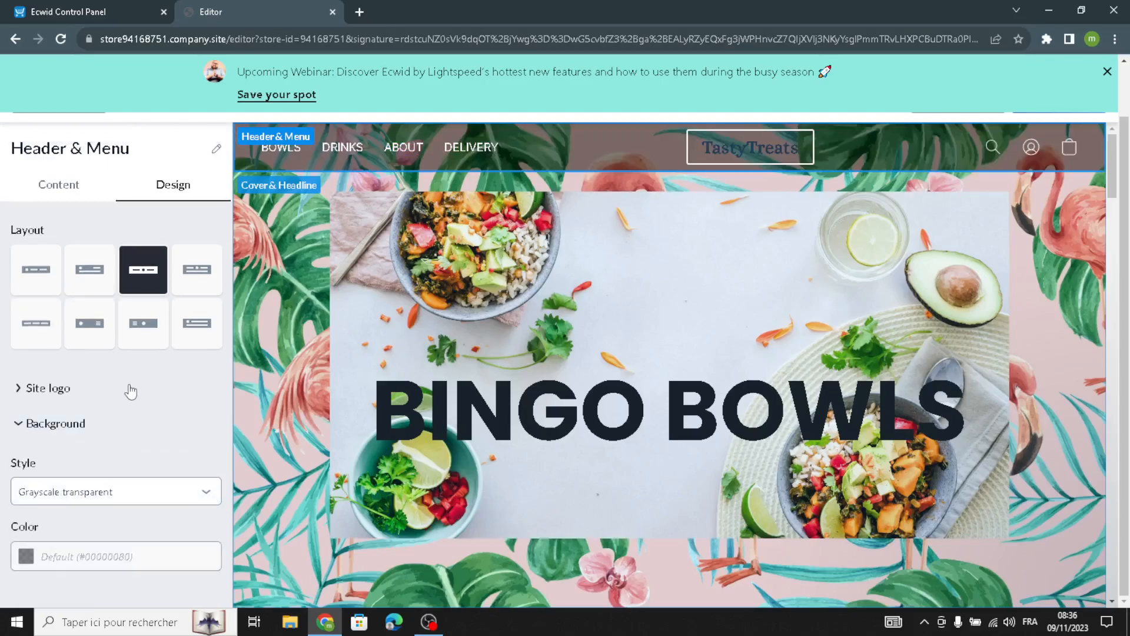
Step: Open the Cover & Headline section and enter the description "Welcome to our site for speciality food."
{"action": "scroll", "coordinate": [44, 162], "scroll_direction": "up", "scroll_amount": 1}
{"action": "left_click", "coordinate": [46, 166]}
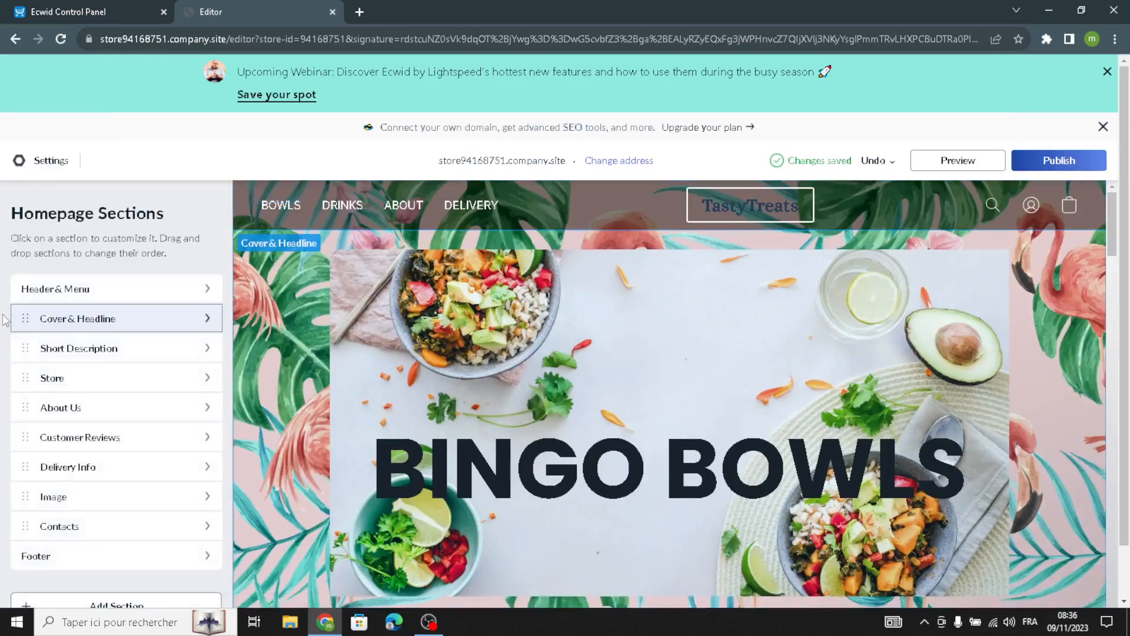
{"action": "left_click", "coordinate": [33, 318]}
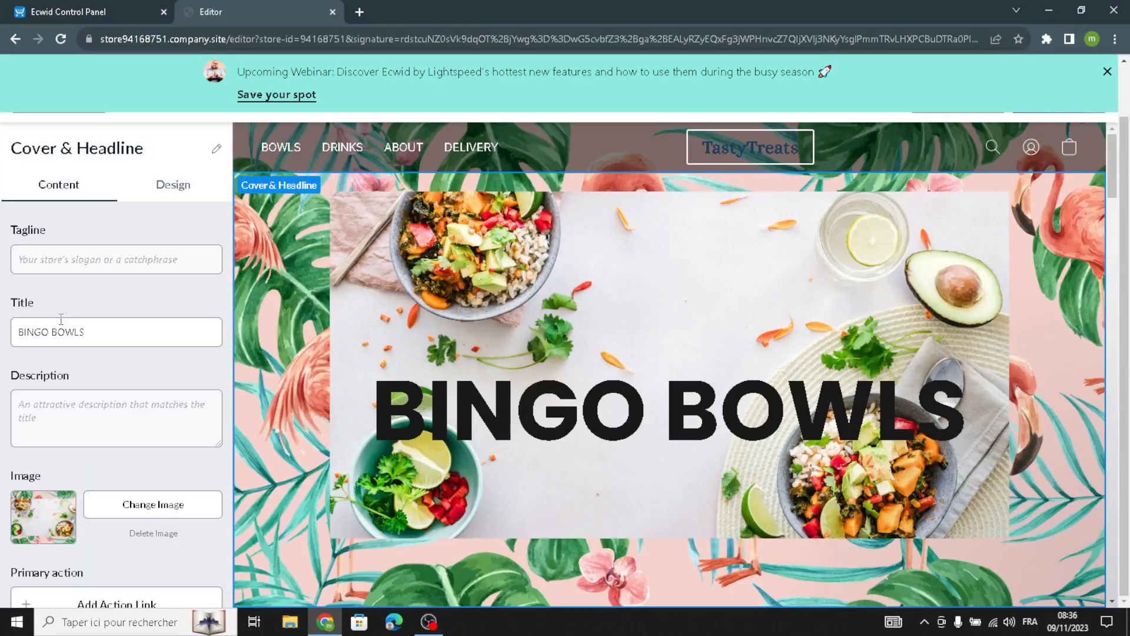
{"action": "left_click", "coordinate": [103, 262]}
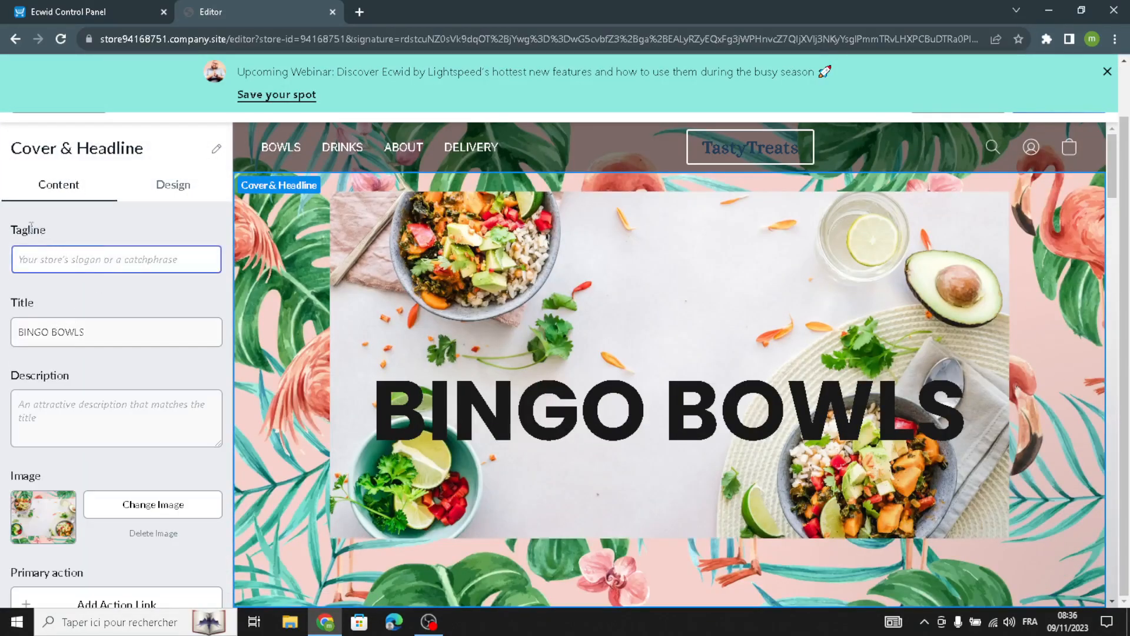
{"action": "left_click_drag", "start_coordinate": [94, 326], "coordinate": [3, 314]}
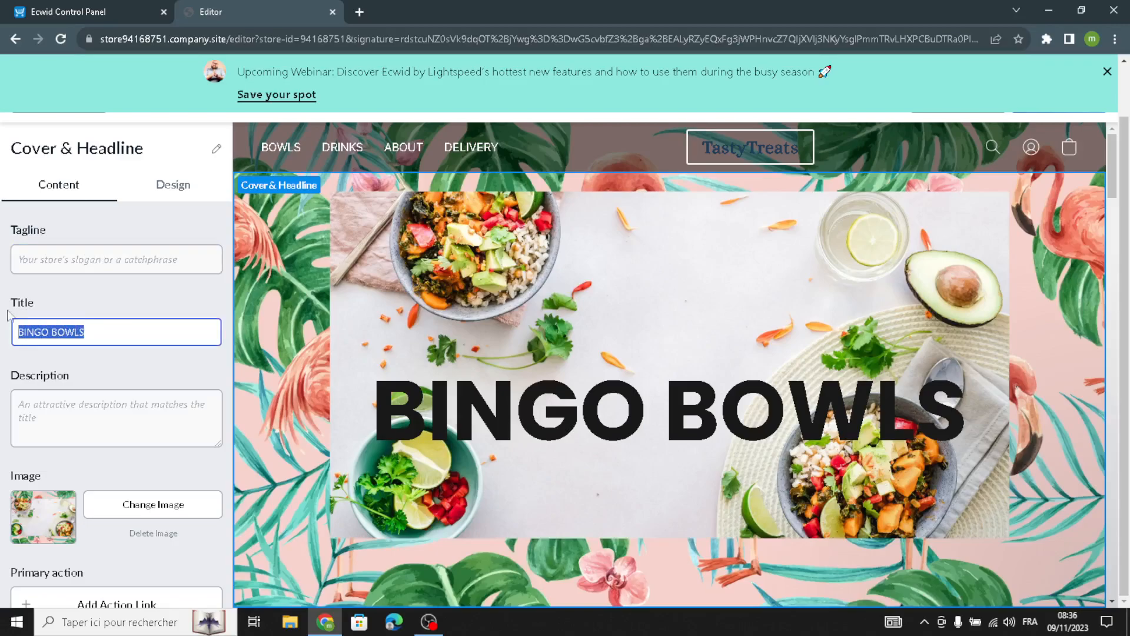
{"action": "left_click", "coordinate": [123, 399]}
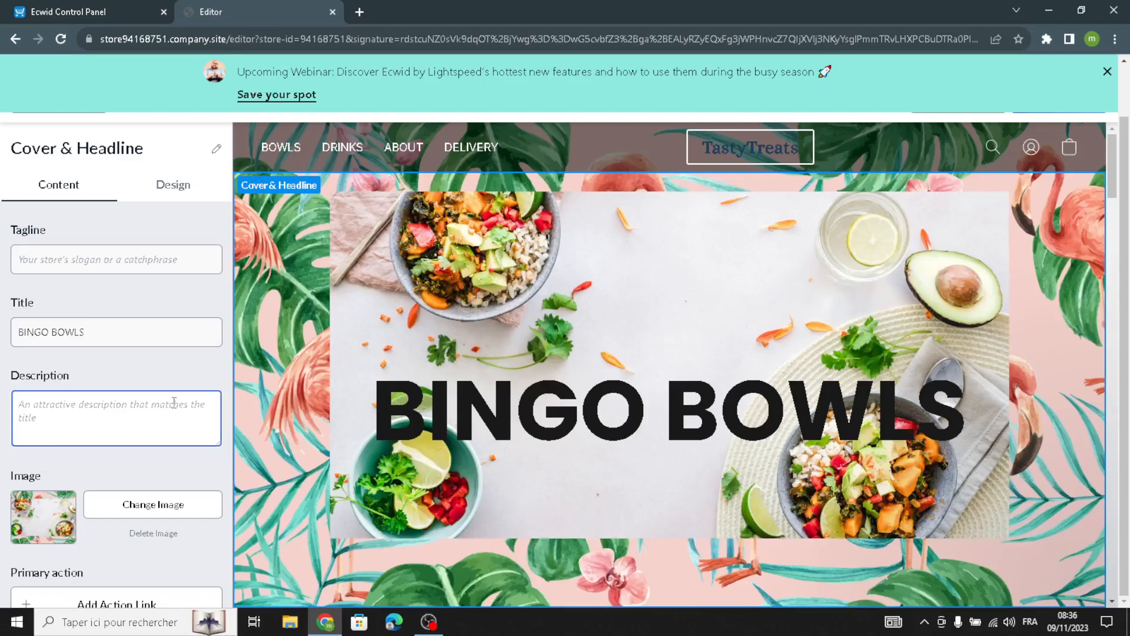
{"action": "type", "text": "Welcome t"}
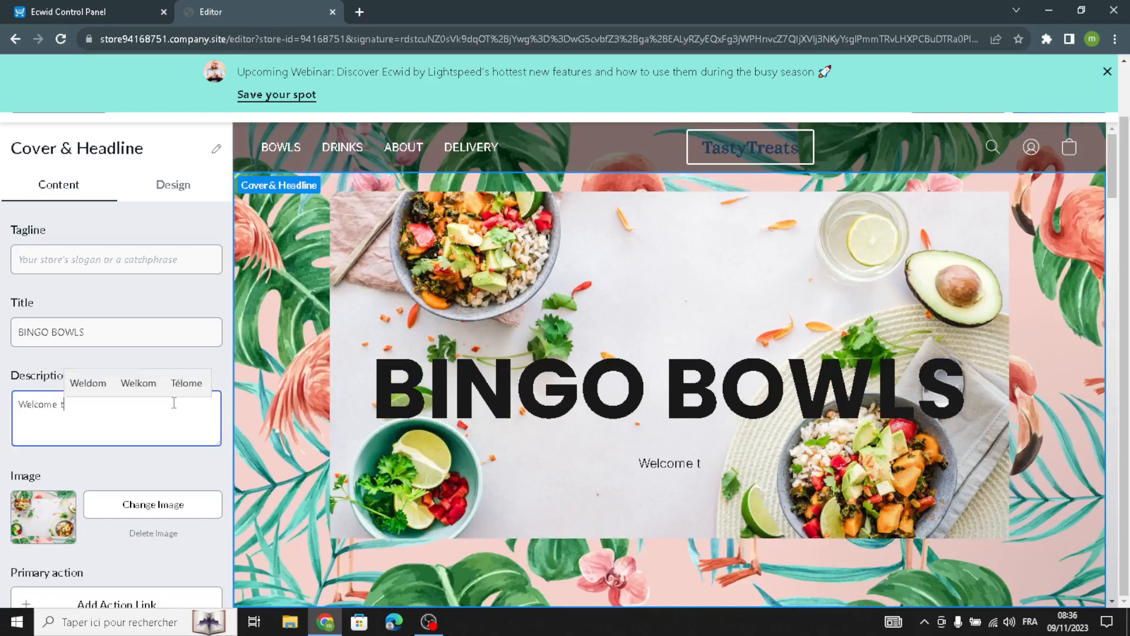
{"action": "type", "text": "o our site for "}
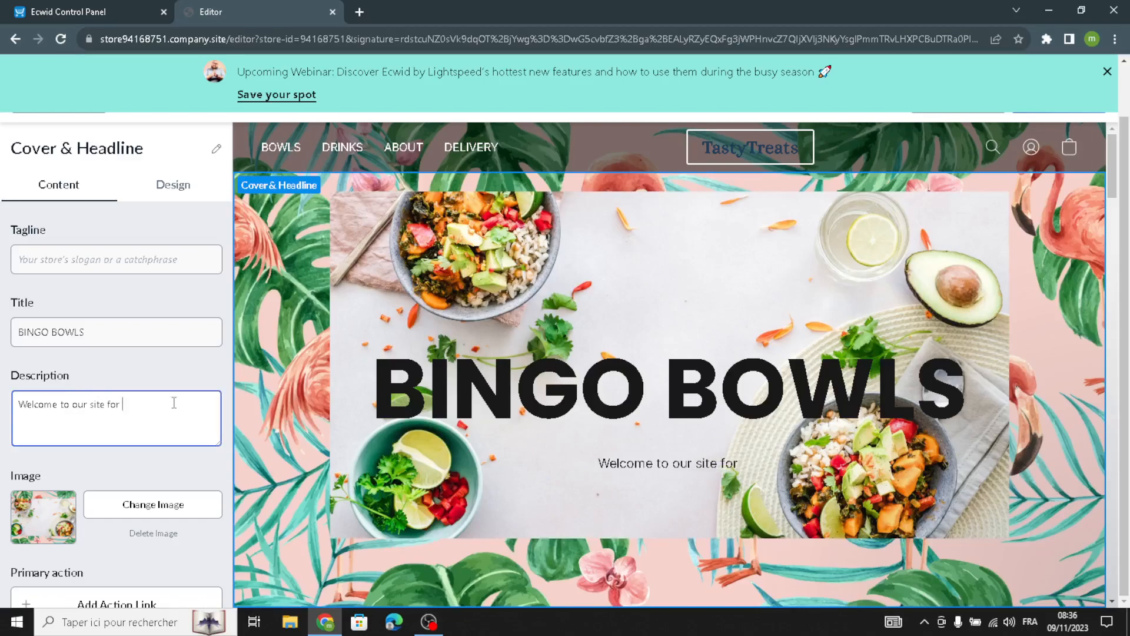
{"action": "type", "text": "sp"}
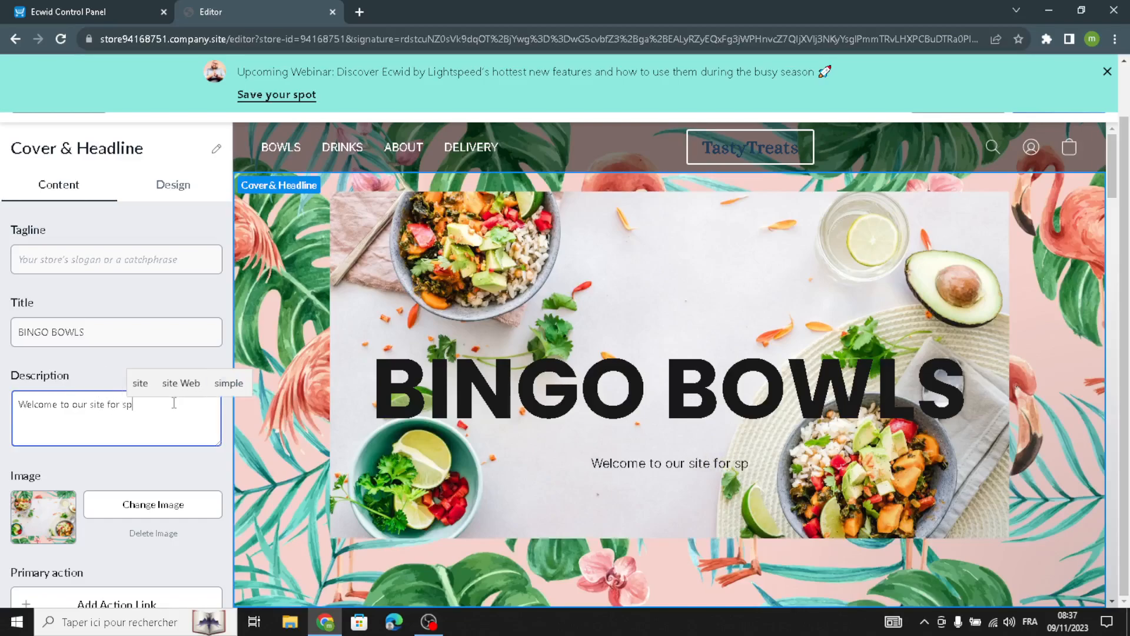
{"action": "type", "text": "ecial"}
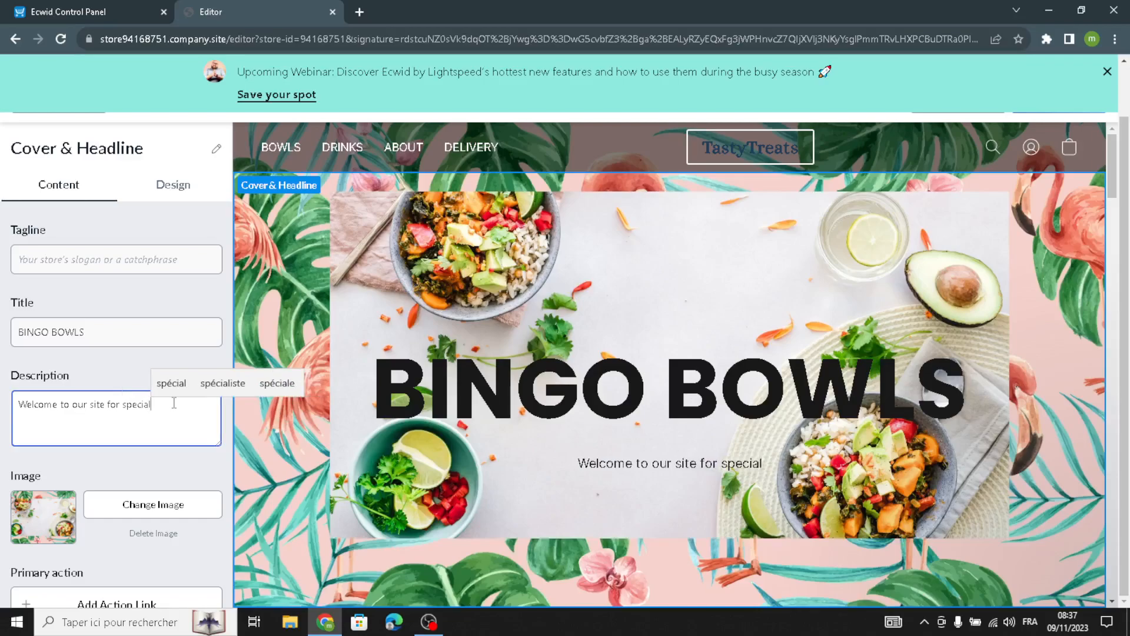
{"action": "type", "text": "ity foo"}
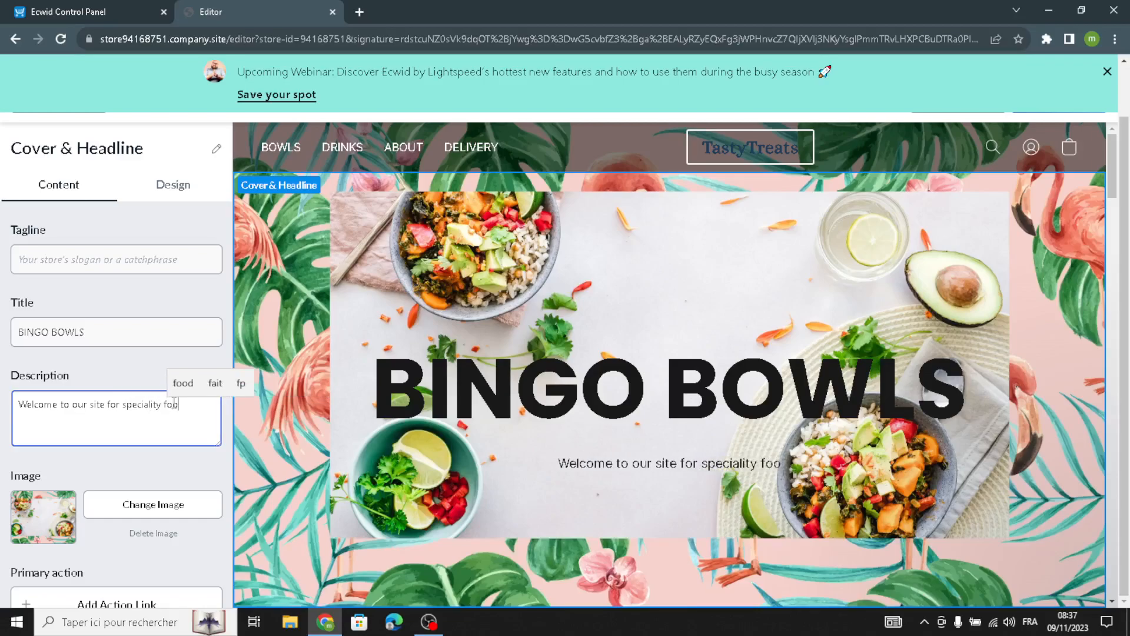
{"action": "type", "text": "d."}
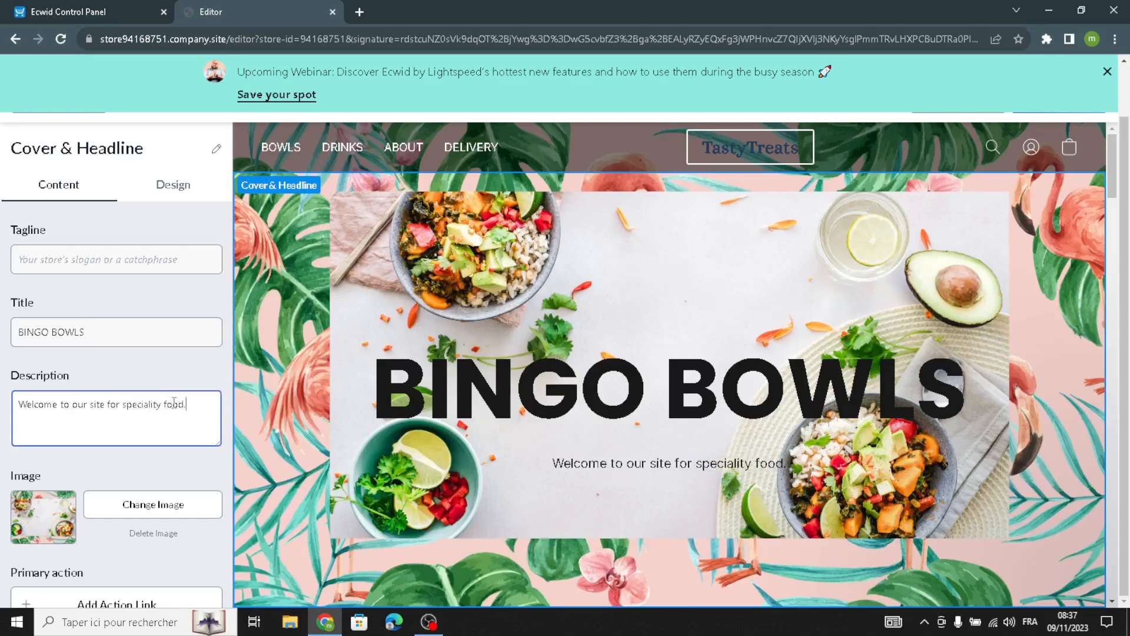
Step: Set the cover description's font to Alice at size 32
{"action": "left_click", "coordinate": [200, 176]}
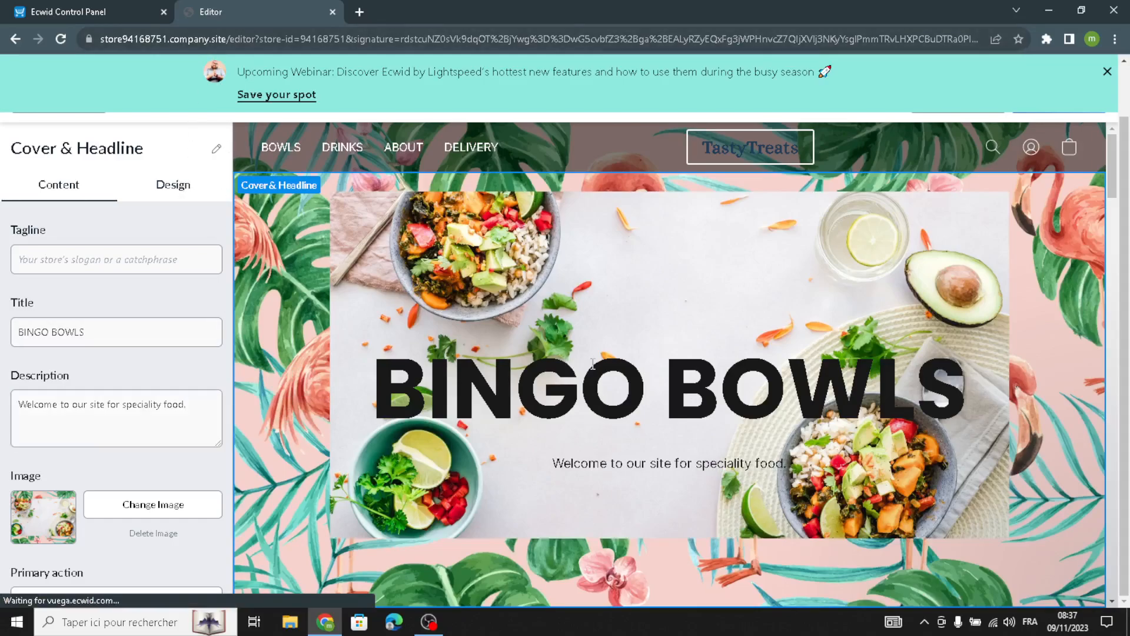
{"action": "left_click", "coordinate": [53, 514]}
{"action": "scroll", "coordinate": [58, 509], "scroll_direction": "down", "scroll_amount": 3}
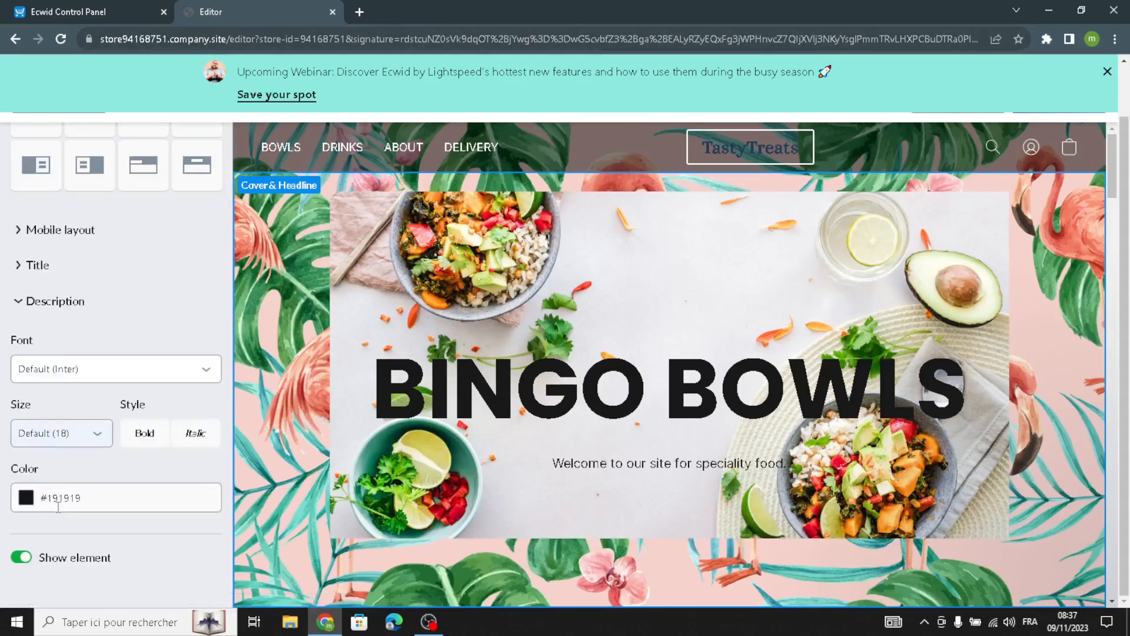
{"action": "left_click", "coordinate": [71, 435]}
{"action": "left_click", "coordinate": [58, 287]}
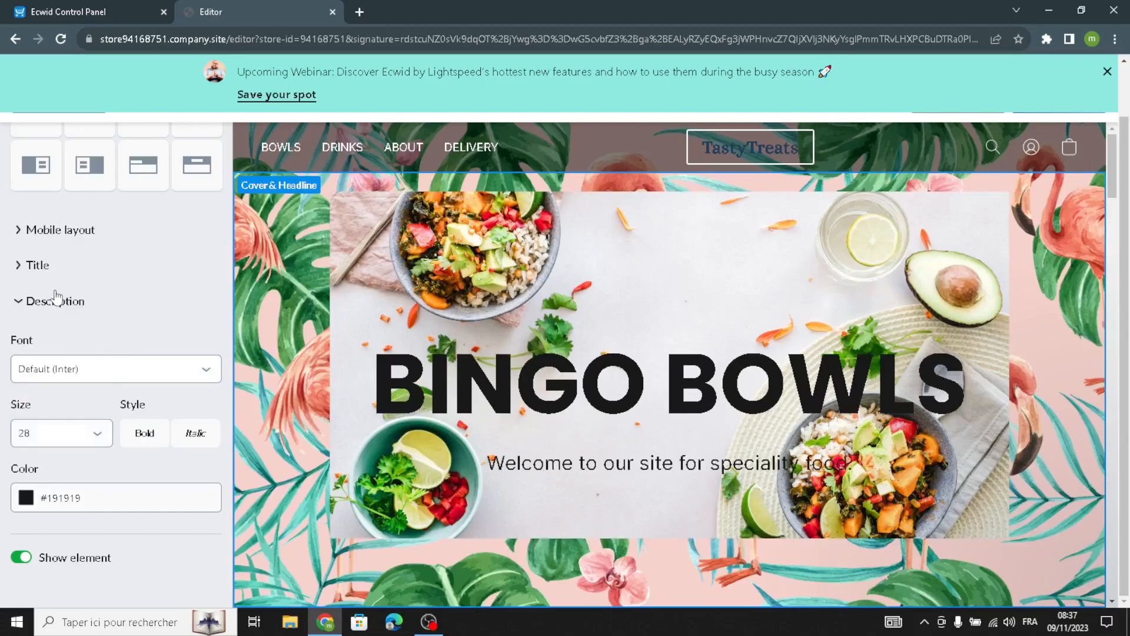
{"action": "left_click", "coordinate": [55, 369]}
{"action": "left_click", "coordinate": [51, 249]}
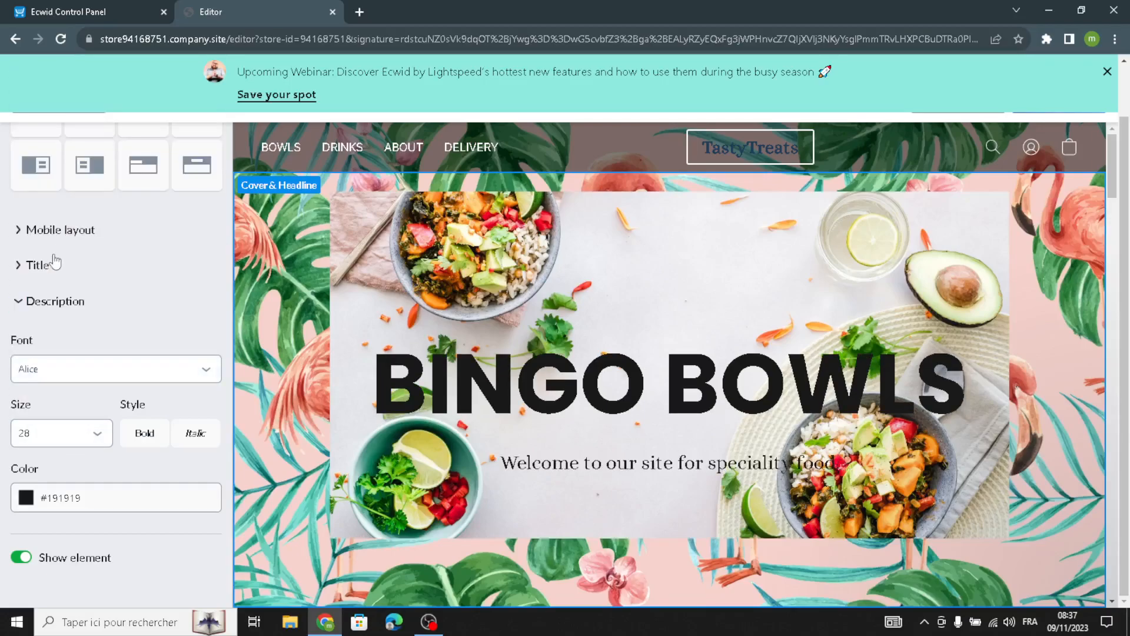
{"action": "left_click", "coordinate": [50, 443]}
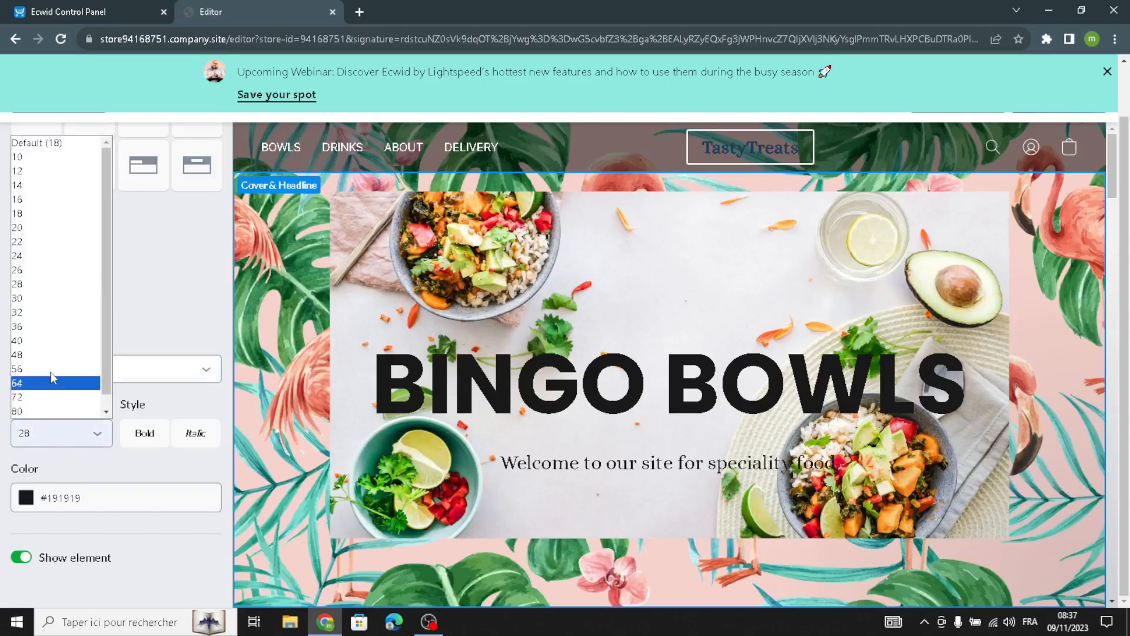
{"action": "left_click", "coordinate": [67, 321]}
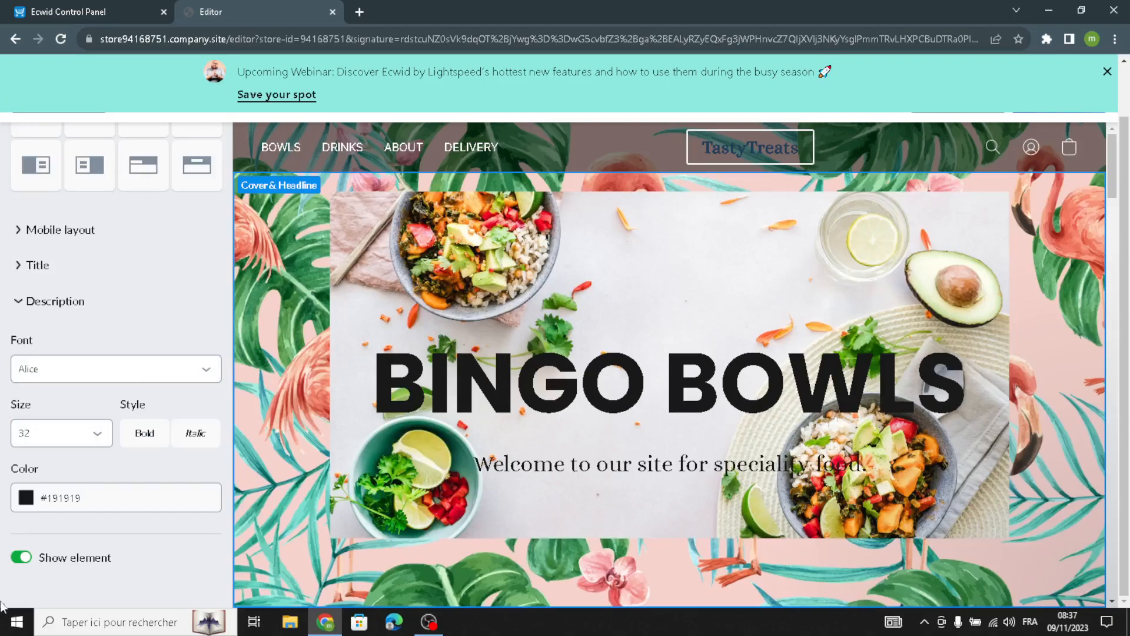
Step: Change the cover layout to the large image with the text beneath it, return to the homepage sections and dismiss the webinar banner
{"action": "scroll", "coordinate": [117, 229], "scroll_direction": "up", "scroll_amount": 4}
{"action": "left_click", "coordinate": [102, 286]}
{"action": "left_click", "coordinate": [140, 278]}
{"action": "scroll", "coordinate": [225, 373], "scroll_direction": "down", "scroll_amount": 1}
{"action": "scroll", "coordinate": [719, 569], "scroll_direction": "down", "scroll_amount": 2}
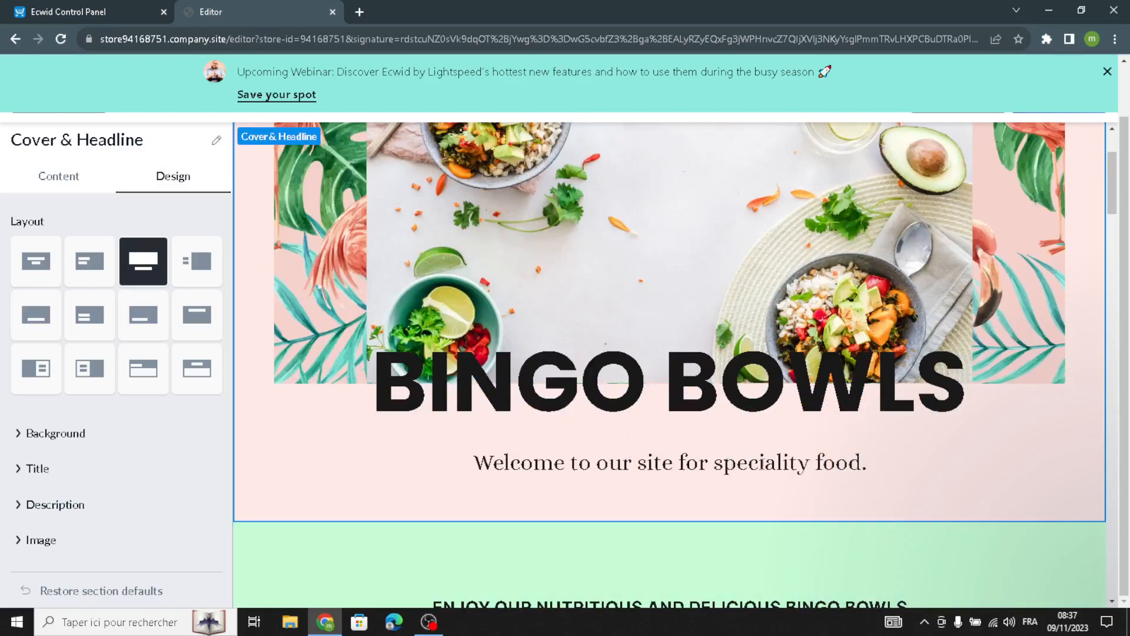
{"action": "scroll", "coordinate": [17, 124], "scroll_direction": "up", "scroll_amount": 3}
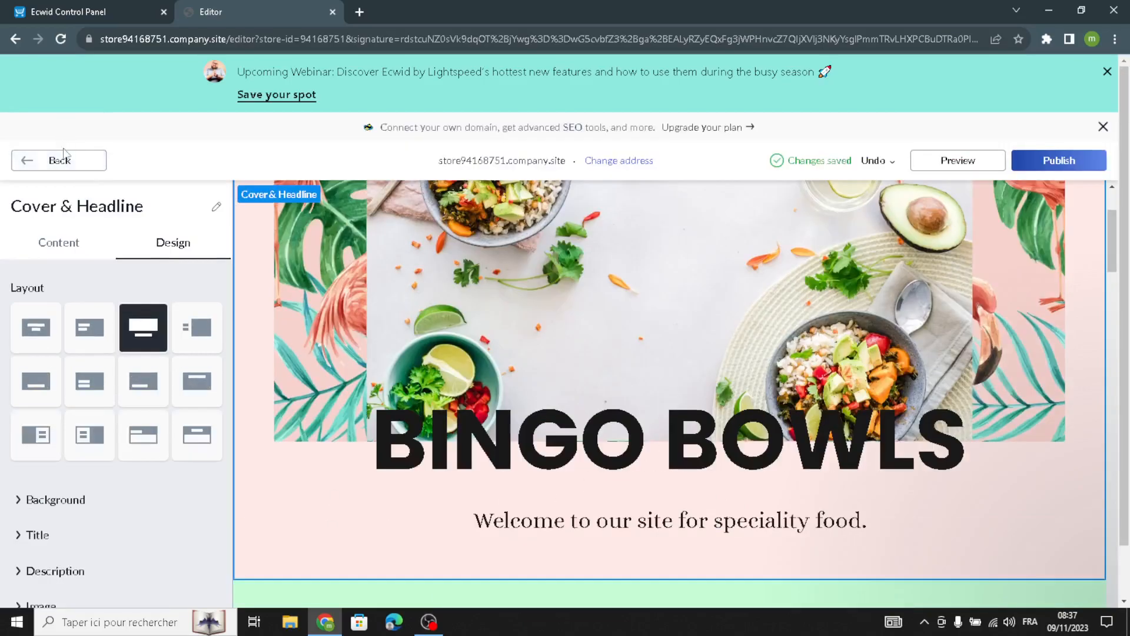
{"action": "left_click", "coordinate": [65, 158]}
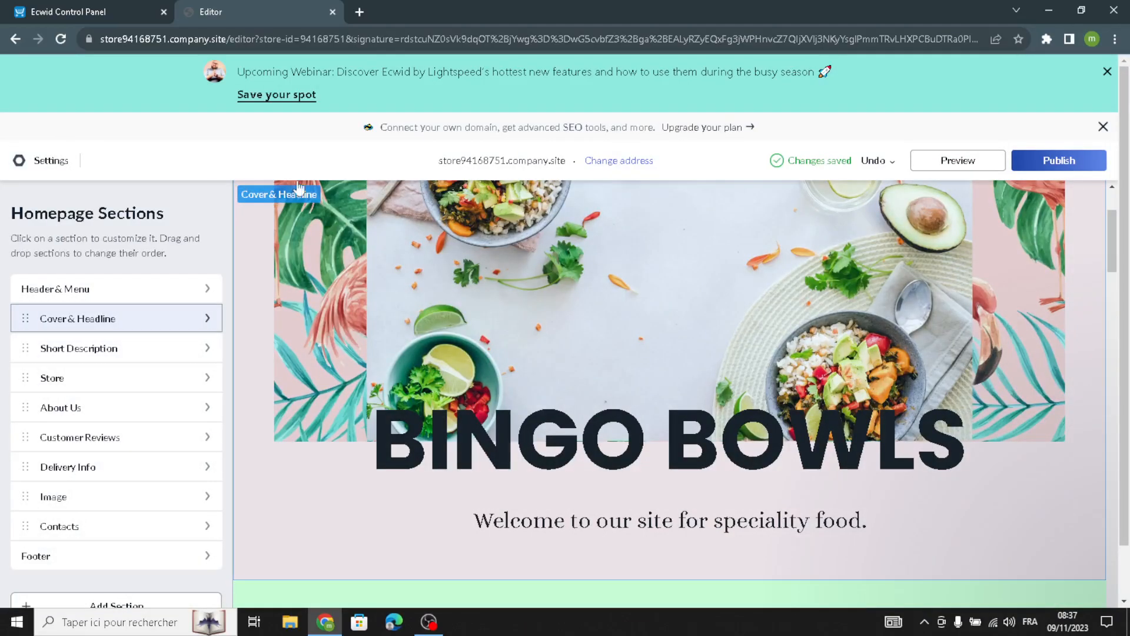
{"action": "left_click", "coordinate": [1106, 71]}
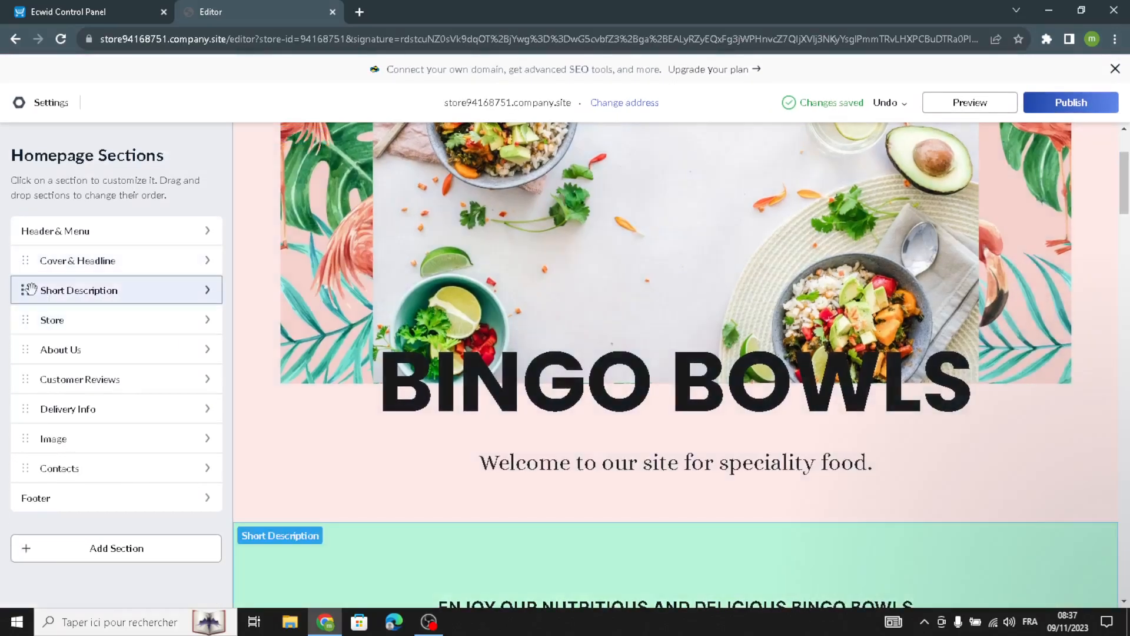
Step: Review the Short Description section's title, subtitle and description fields and return to the homepage sections
{"action": "left_click", "coordinate": [75, 293]}
{"action": "left_click", "coordinate": [80, 259]}
{"action": "left_click", "coordinate": [53, 345]}
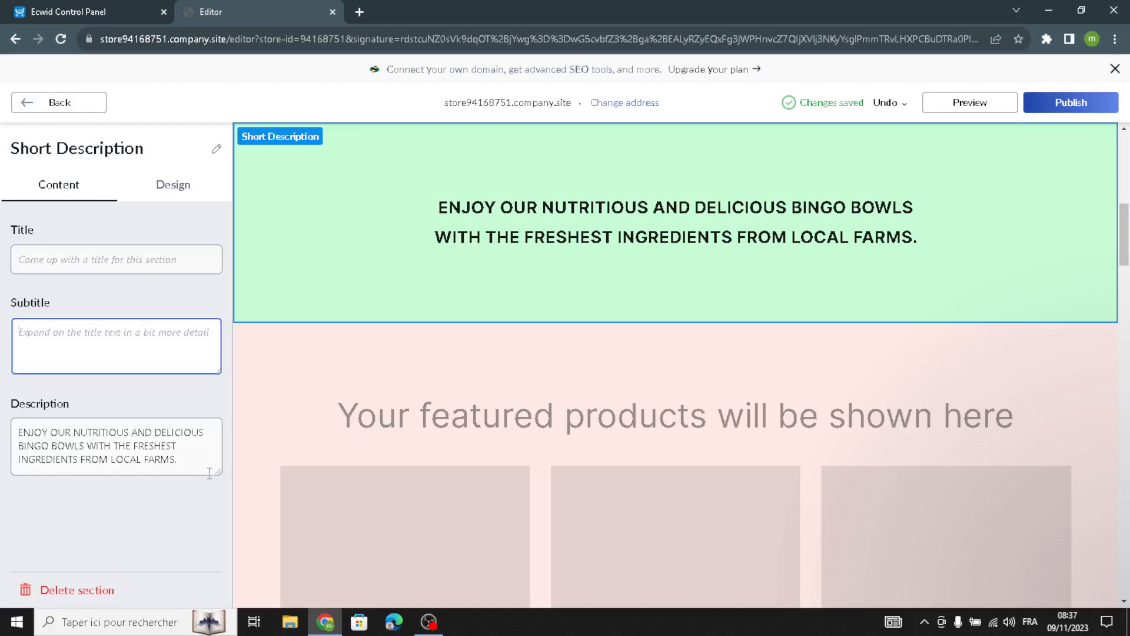
{"action": "left_click_drag", "start_coordinate": [206, 468], "coordinate": [3, 398]}
{"action": "left_click", "coordinate": [151, 266]}
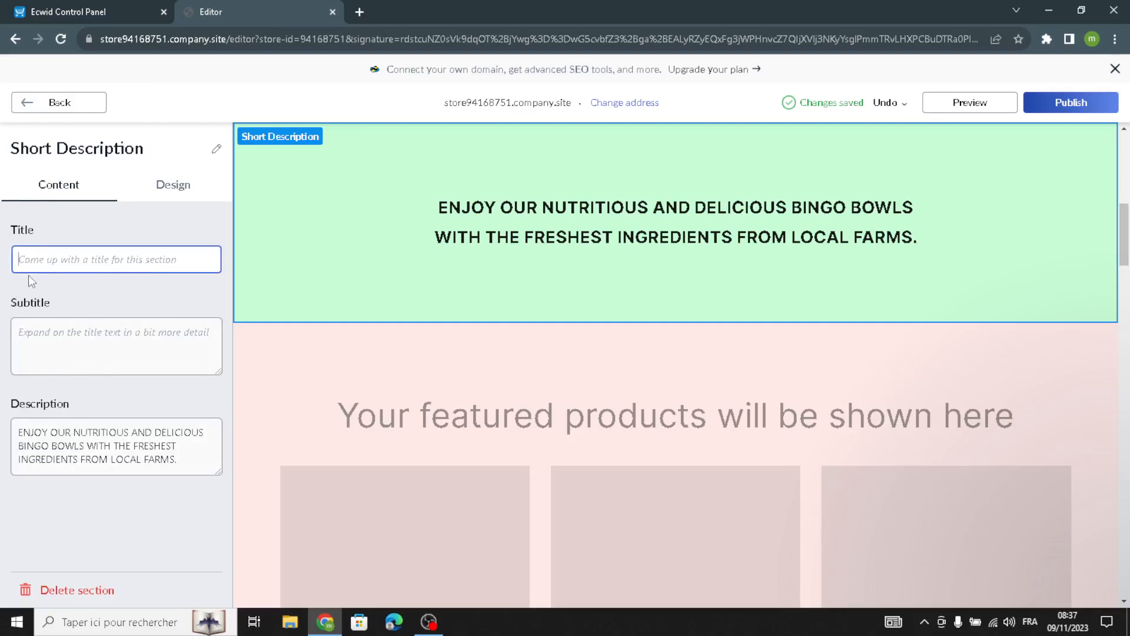
{"action": "left_click", "coordinate": [53, 106]}
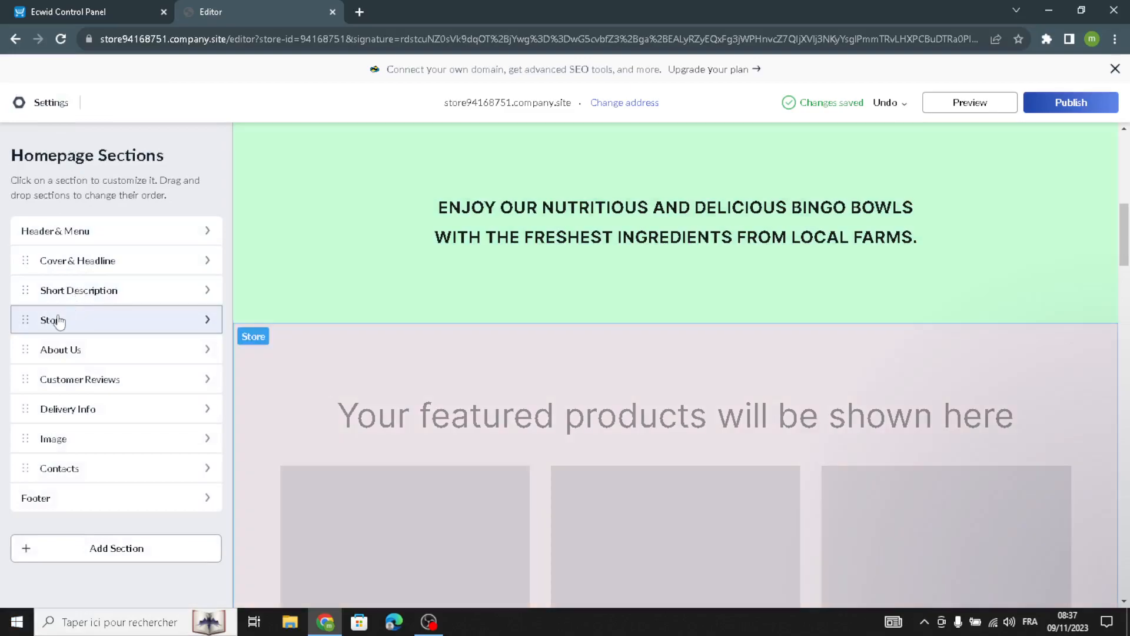
Step: Check the Store section's product settings and start a new product from the Ecwid Control Panel's catalog
{"action": "left_click", "coordinate": [52, 322]}
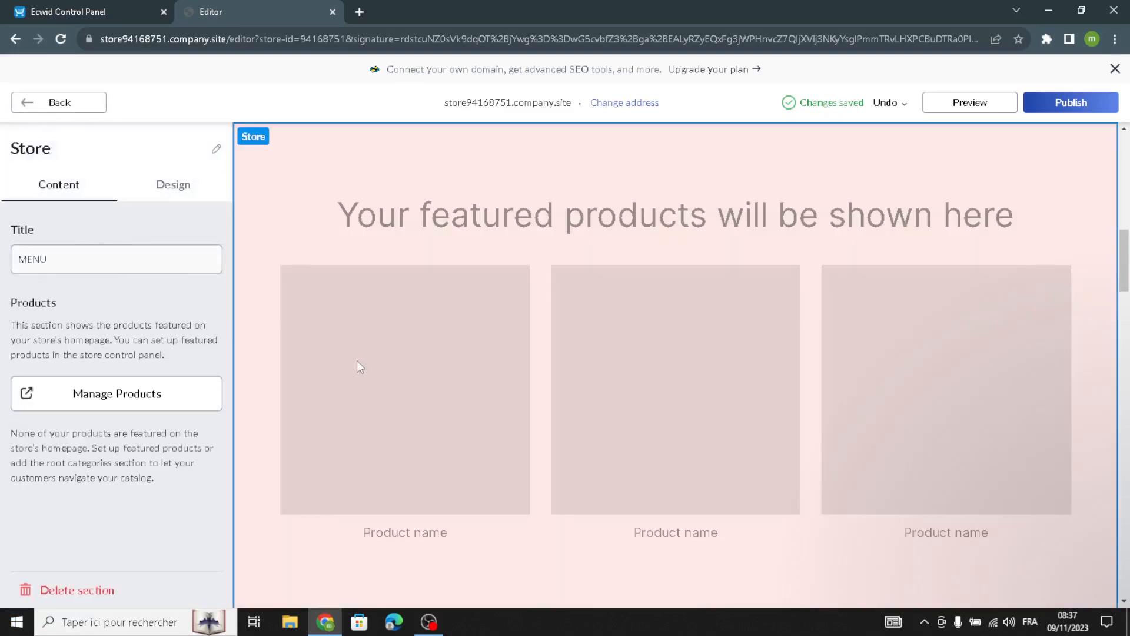
{"action": "left_click", "coordinate": [50, 11]}
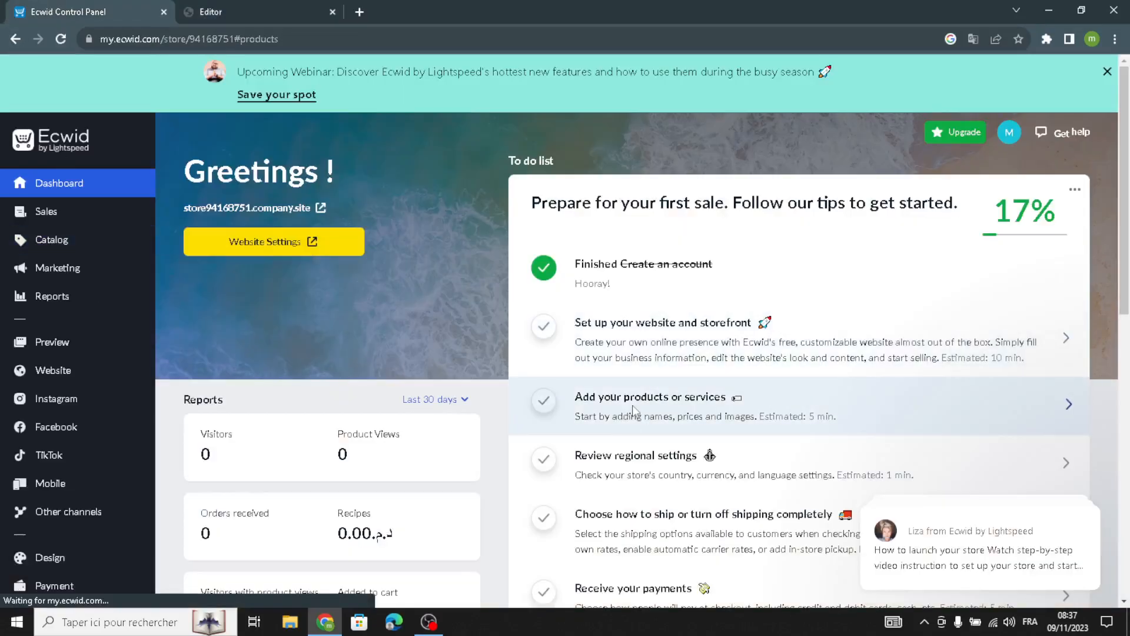
{"action": "left_click", "coordinate": [730, 430]}
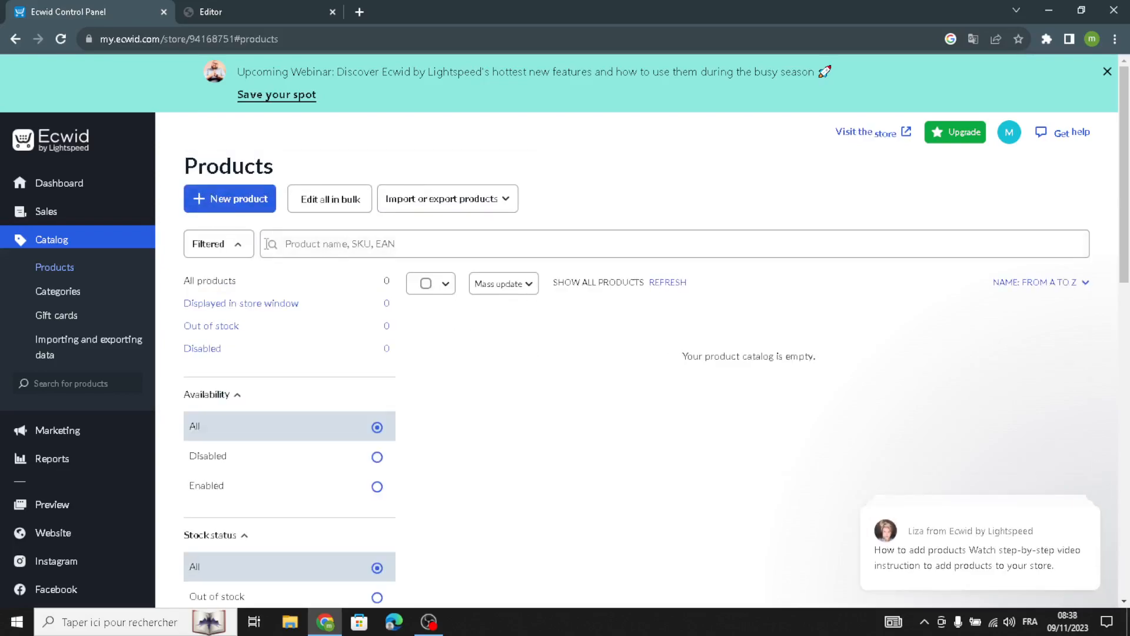
{"action": "left_click", "coordinate": [239, 203]}
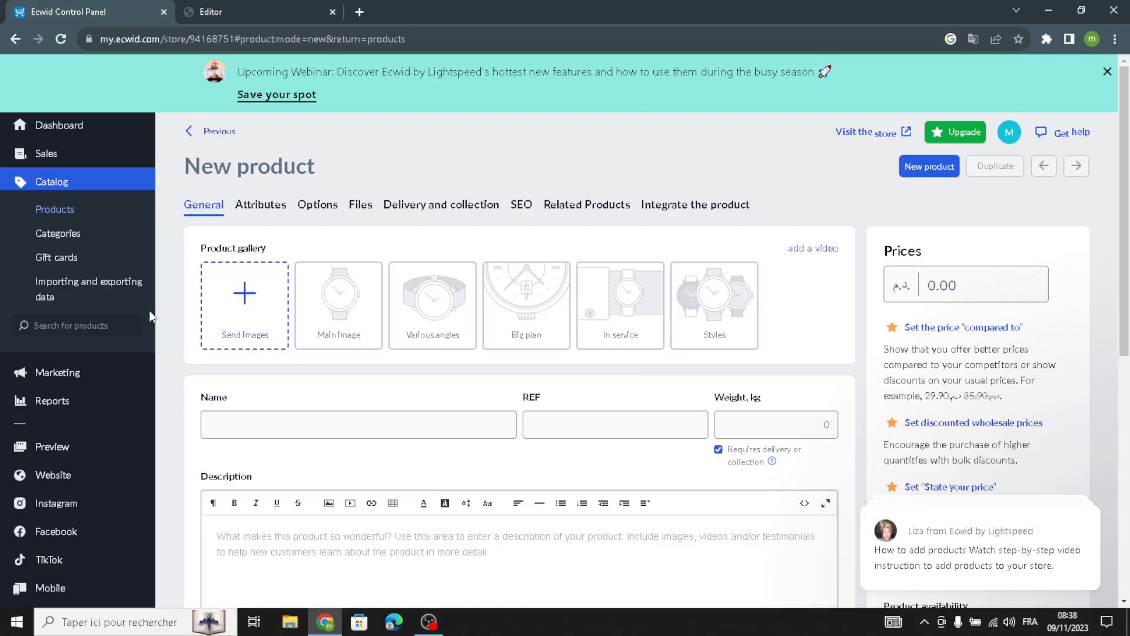
Step: Examine the new product's name, REF, weight, price and description fields
{"action": "left_click", "coordinate": [351, 418]}
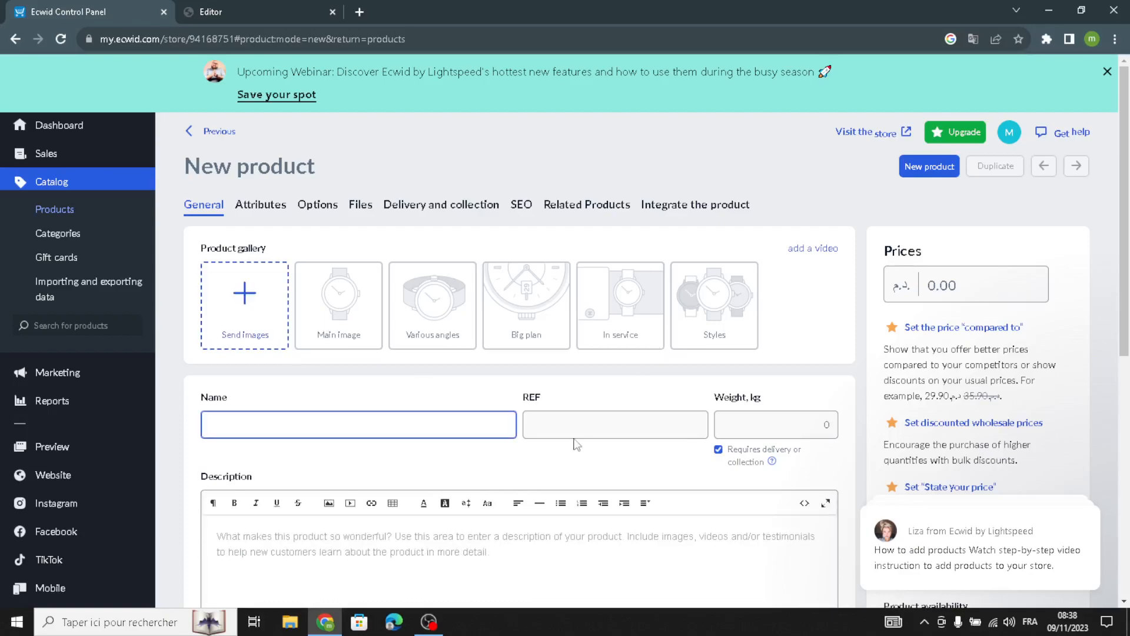
{"action": "left_click", "coordinate": [571, 433]}
{"action": "left_click", "coordinate": [792, 421]}
{"action": "left_click", "coordinate": [1007, 294]}
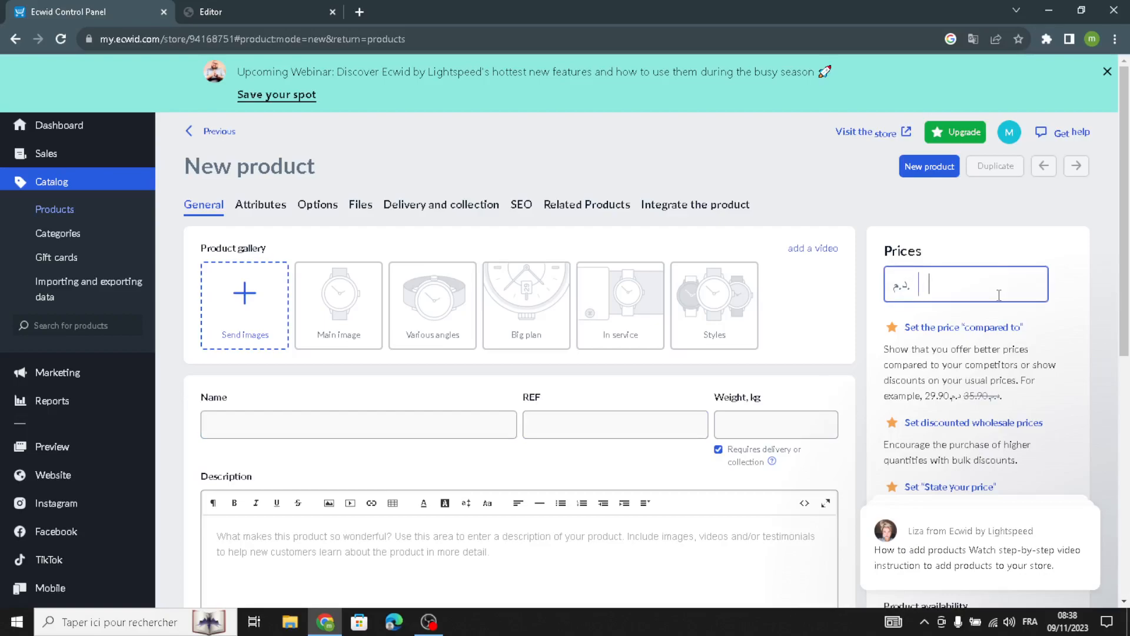
{"action": "scroll", "coordinate": [254, 500], "scroll_direction": "down", "scroll_amount": 2}
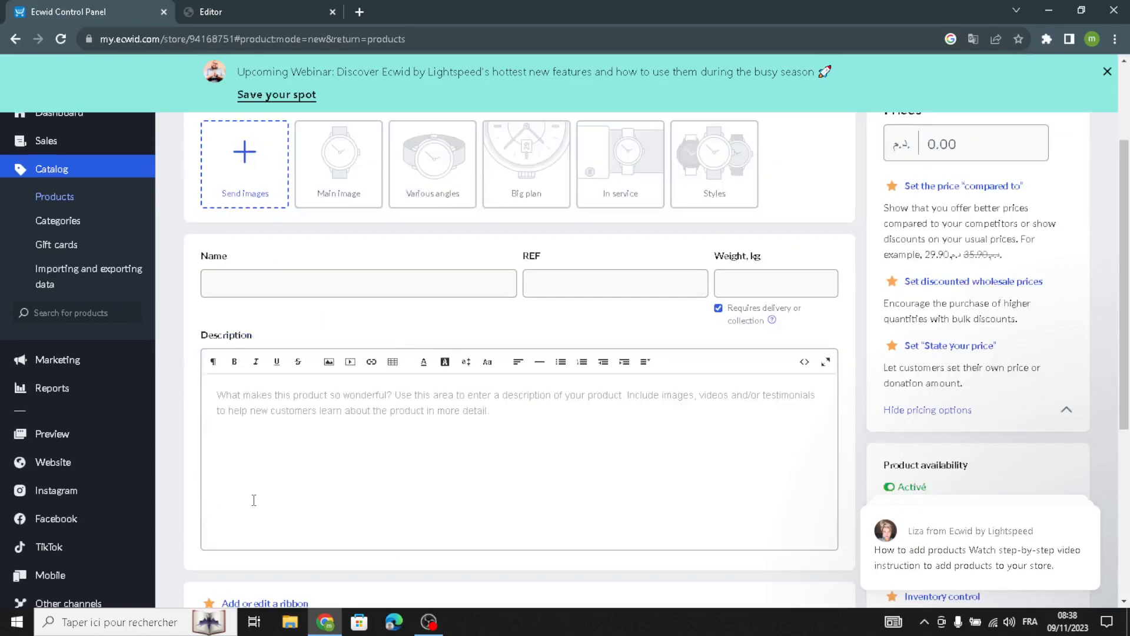
{"action": "left_click", "coordinate": [253, 500]}
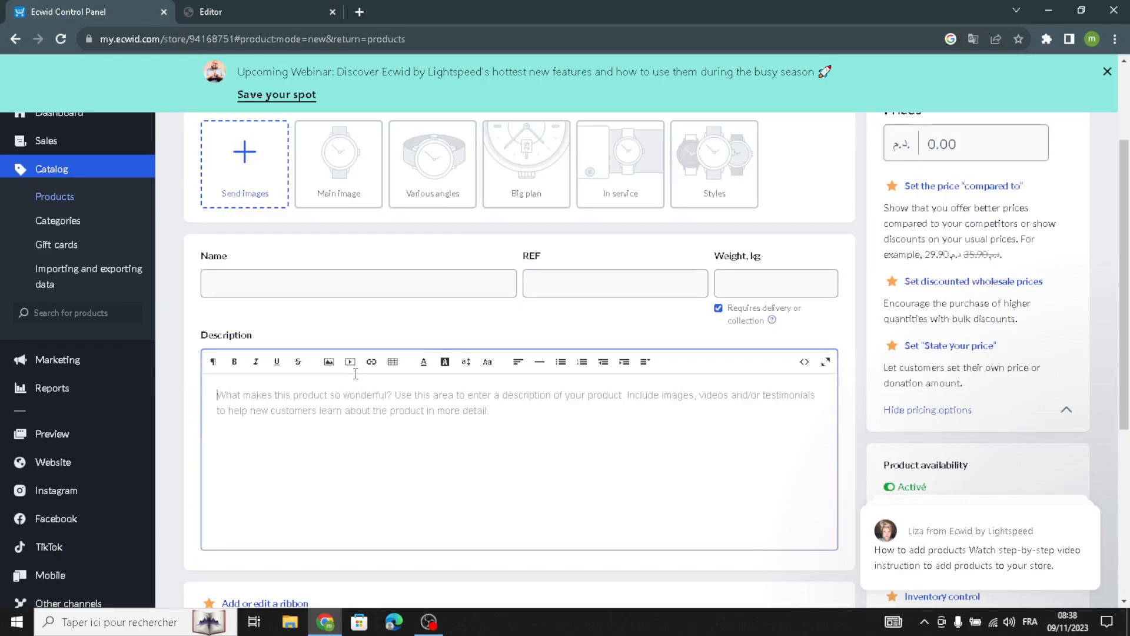
Step: Switch from the new product form to the site editor, check the Store section's design options and return to the homepage sections
{"action": "scroll", "coordinate": [545, 417], "scroll_direction": "down", "scroll_amount": 1}
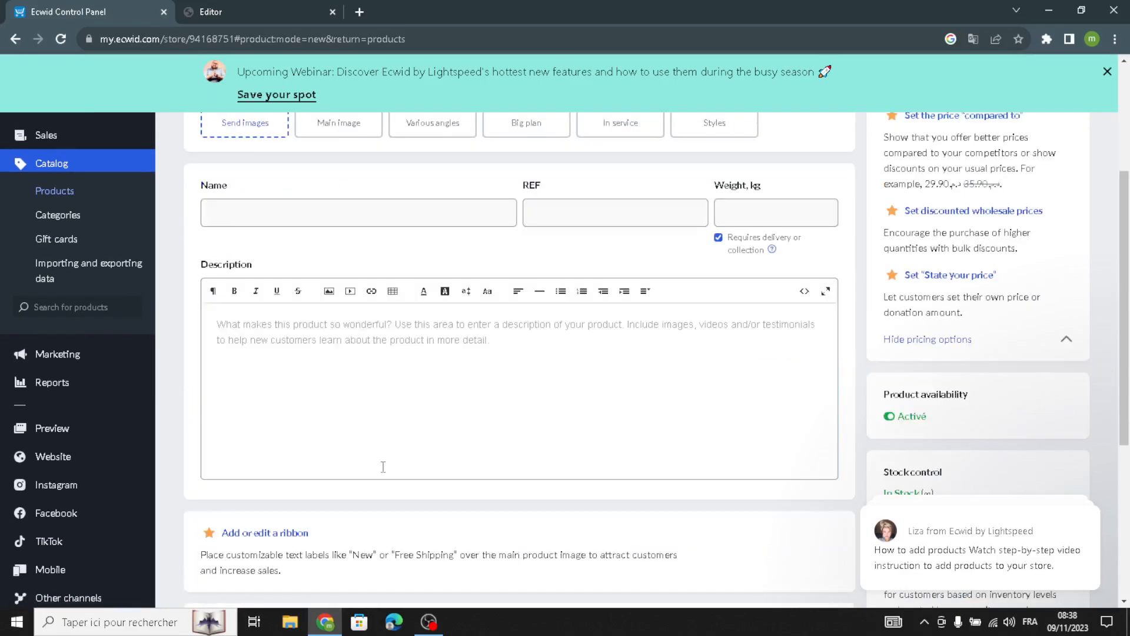
{"action": "scroll", "coordinate": [383, 467], "scroll_direction": "up", "scroll_amount": 3}
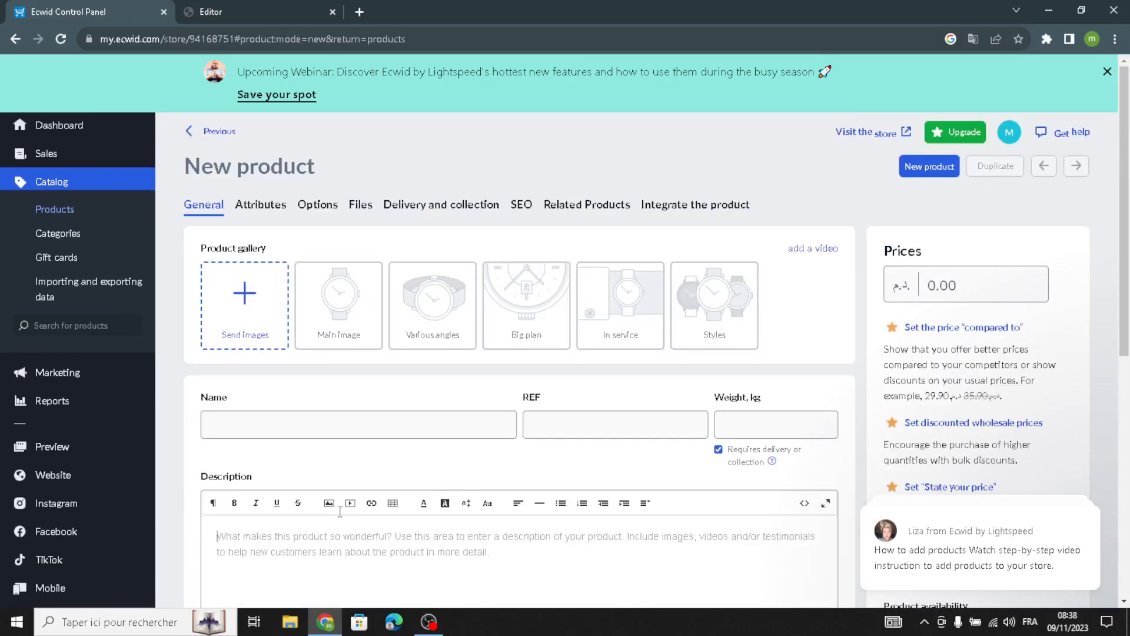
{"action": "left_click", "coordinate": [203, 12]}
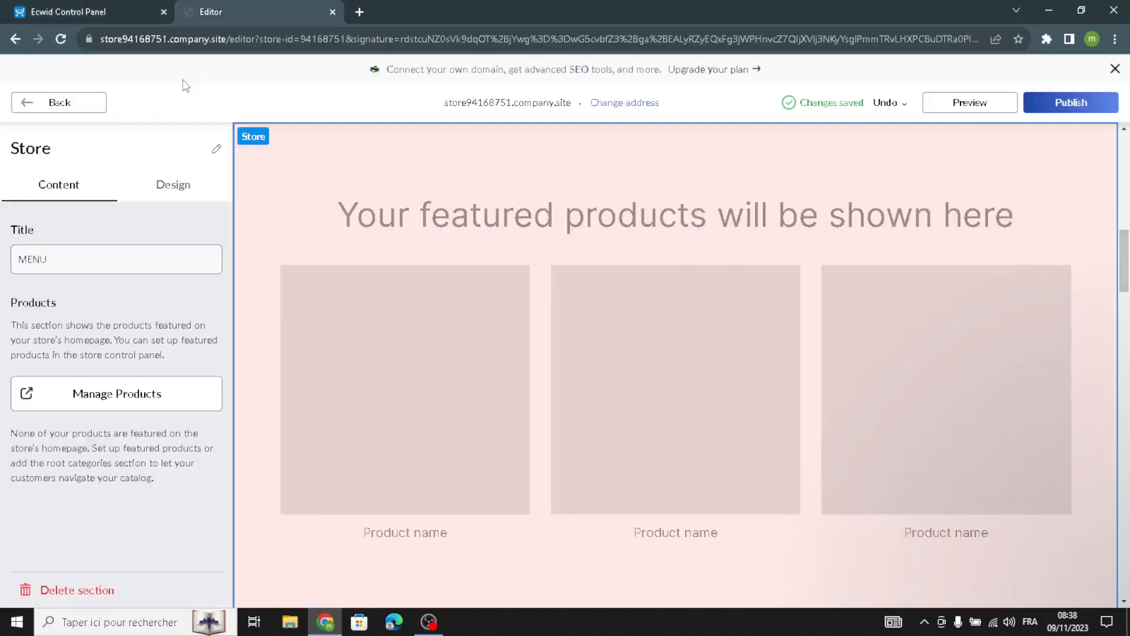
{"action": "left_click", "coordinate": [171, 184]}
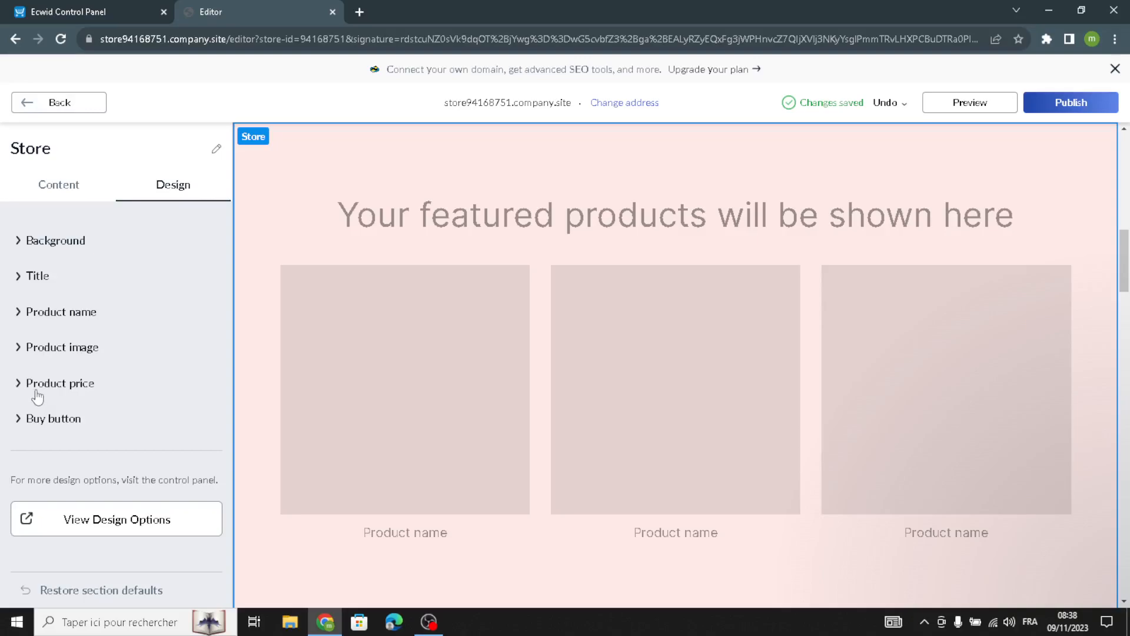
{"action": "left_click", "coordinate": [70, 106]}
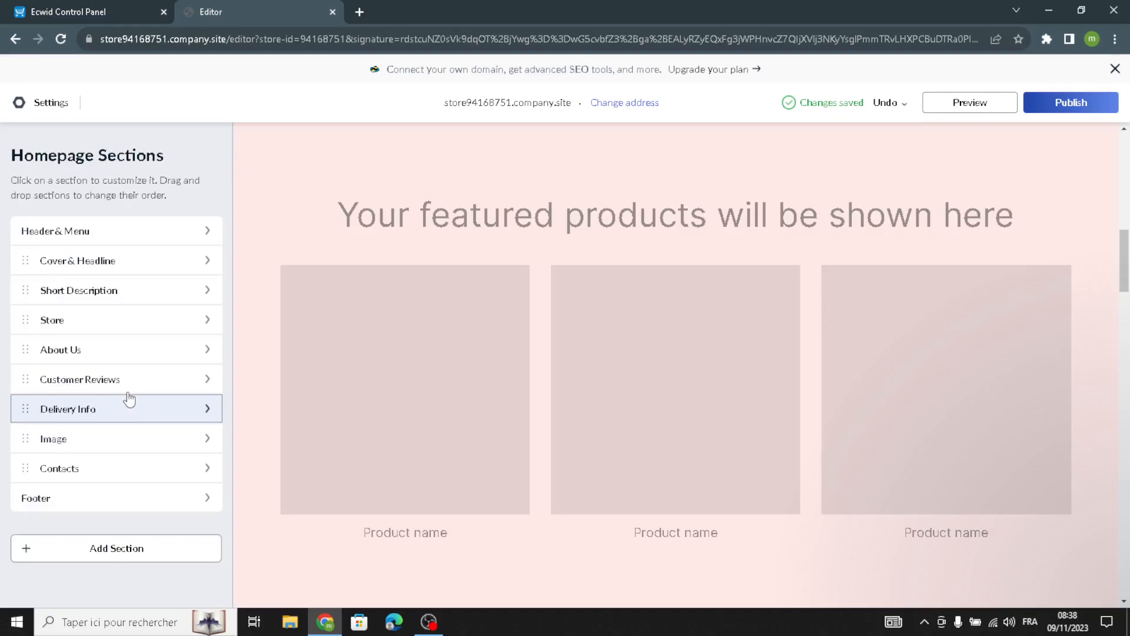
Step: Open the About Us section and review its title, subtitle, description and image fields
{"action": "left_click", "coordinate": [138, 351]}
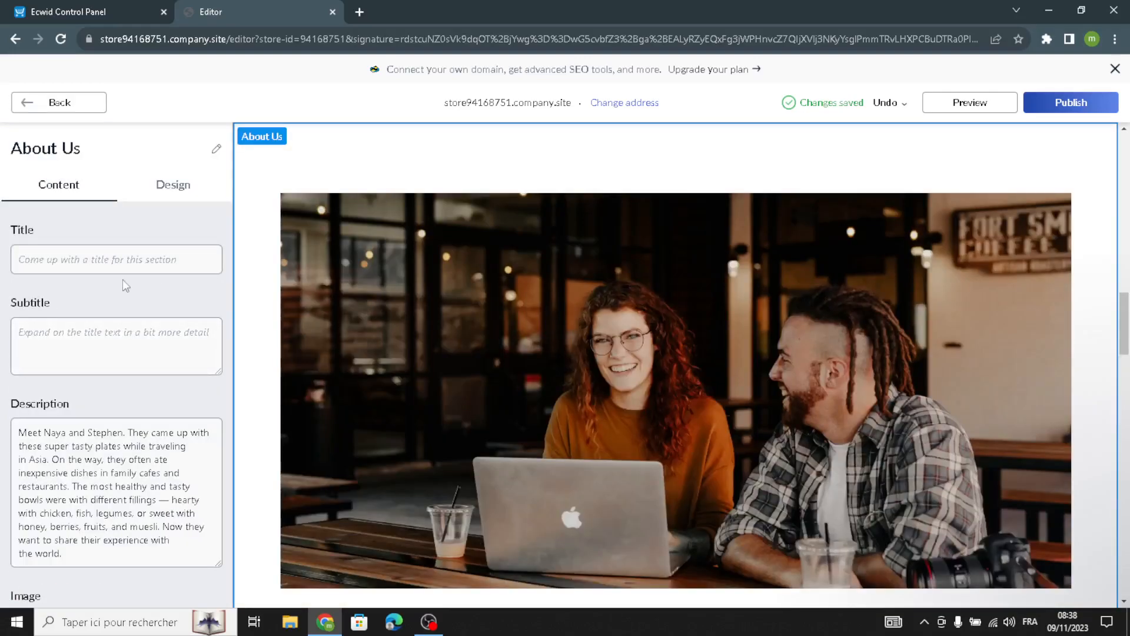
{"action": "left_click", "coordinate": [47, 263]}
{"action": "left_click", "coordinate": [47, 357]}
{"action": "scroll", "coordinate": [10, 418], "scroll_direction": "down", "scroll_amount": 2}
{"action": "key", "text": "Tab"}
{"action": "key", "text": "ctrl+a"}
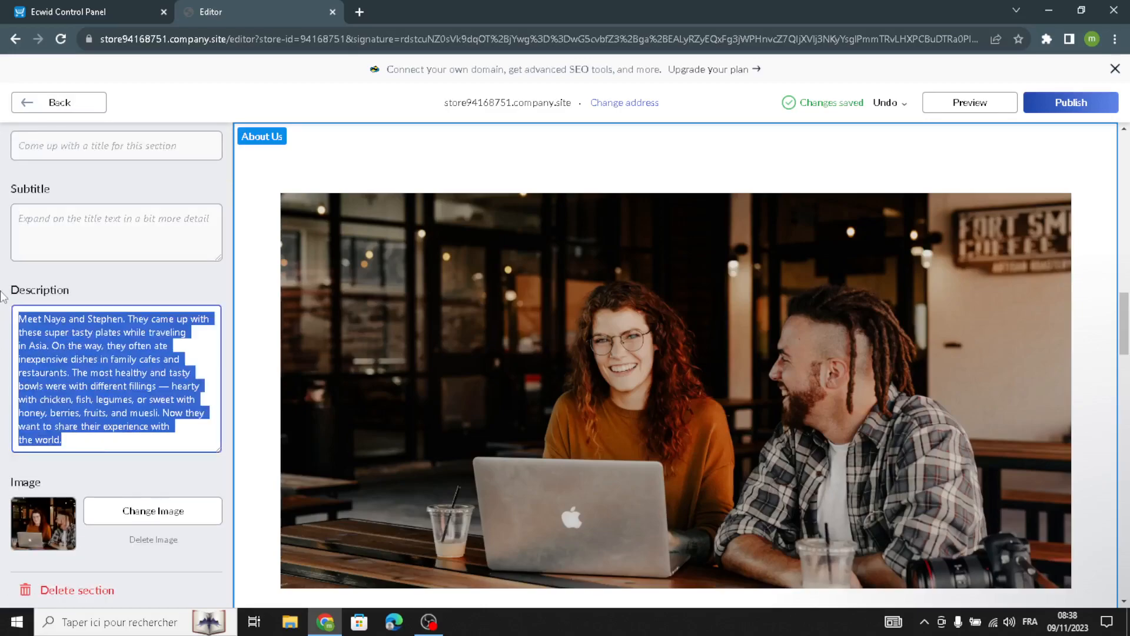
{"action": "left_click", "coordinate": [81, 479]}
{"action": "left_click_drag", "start_coordinate": [81, 450], "coordinate": [2, 318]}
{"action": "left_click", "coordinate": [208, 277]}
{"action": "scroll", "coordinate": [226, 376], "scroll_direction": "up", "scroll_amount": 2}
Step: Try the alternative About Us layouts, reselect the full-width image with centred text beneath, and return to the homepage sections
{"action": "left_click", "coordinate": [171, 185]}
{"action": "left_click", "coordinate": [88, 333]}
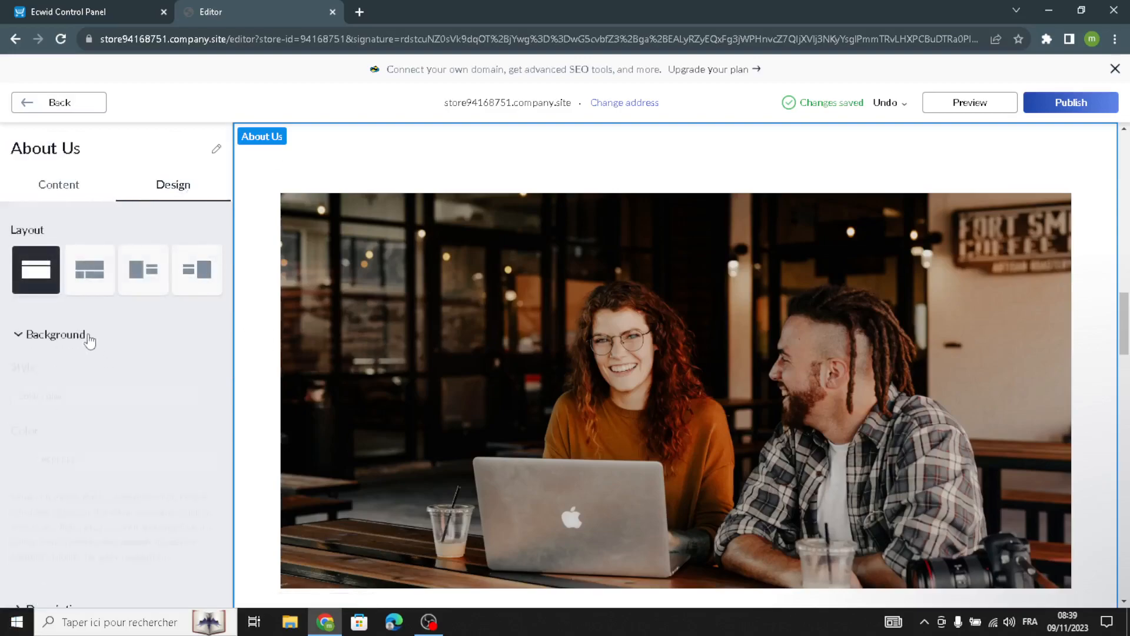
{"action": "scroll", "coordinate": [70, 404], "scroll_direction": "down", "scroll_amount": 2}
{"action": "scroll", "coordinate": [100, 312], "scroll_direction": "up", "scroll_amount": 2}
{"action": "left_click", "coordinate": [97, 279]}
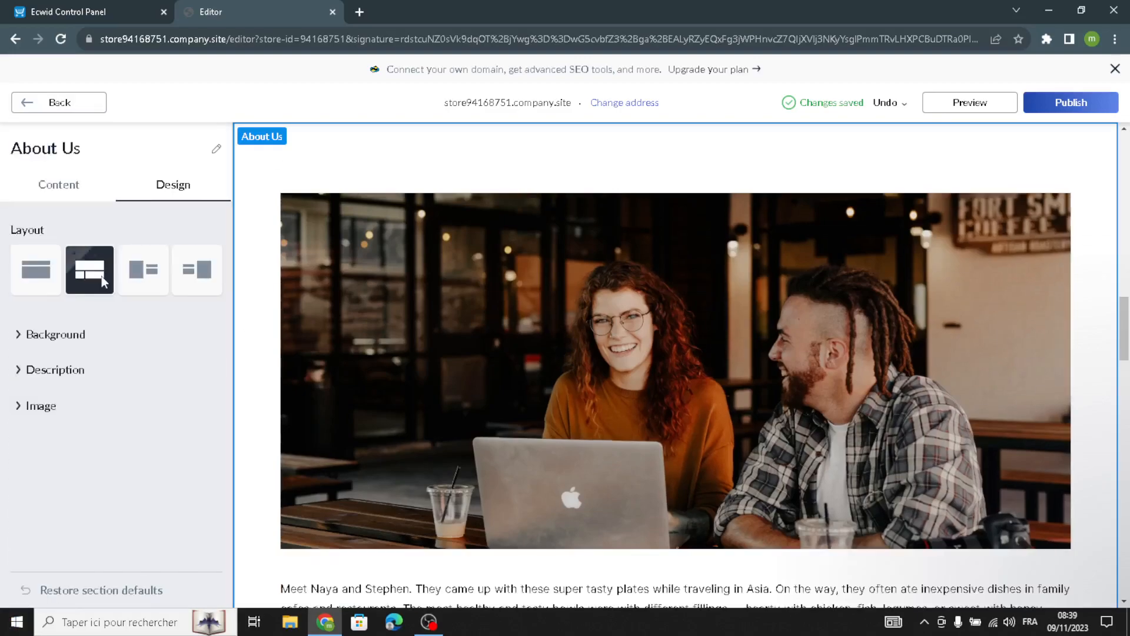
{"action": "left_click", "coordinate": [143, 270]}
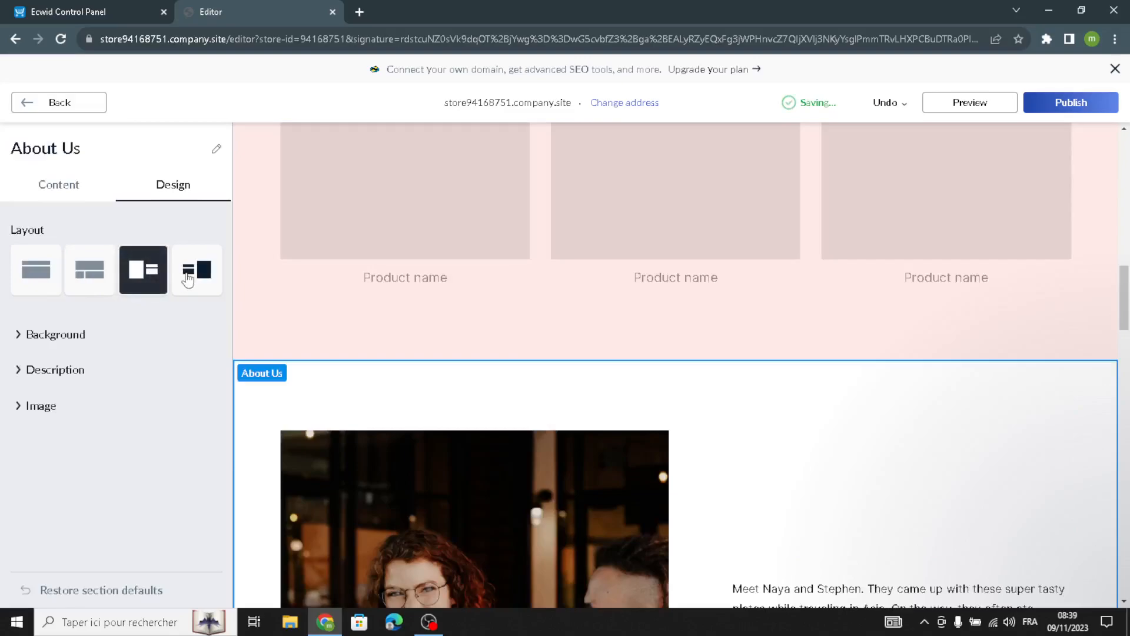
{"action": "left_click", "coordinate": [195, 271]}
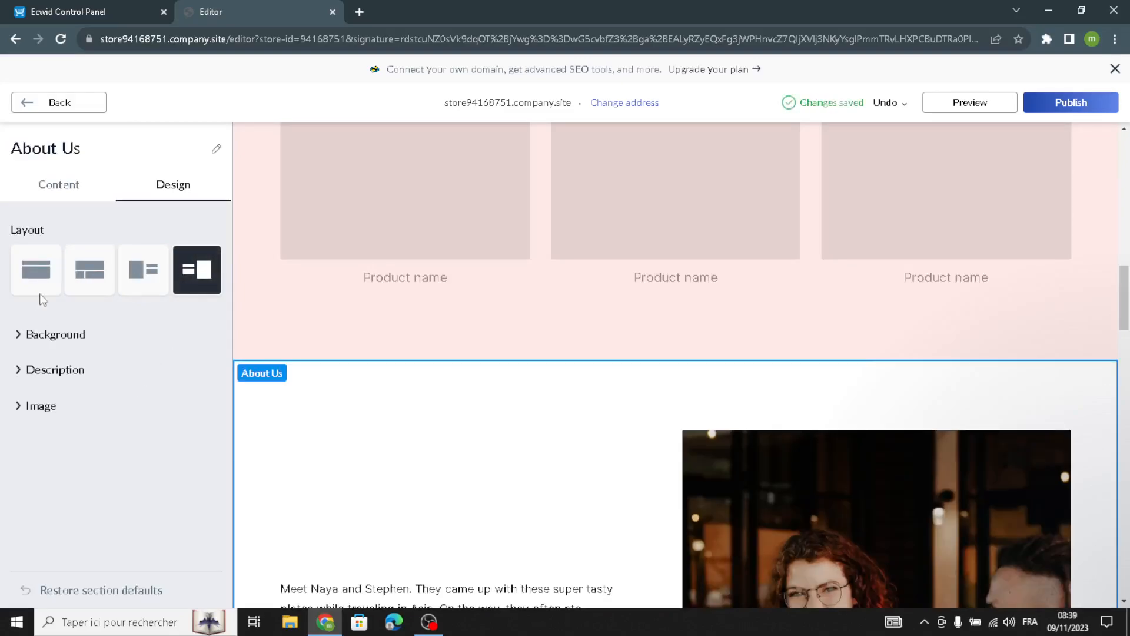
{"action": "left_click", "coordinate": [37, 282]}
{"action": "scroll", "coordinate": [514, 429], "scroll_direction": "down", "scroll_amount": 4}
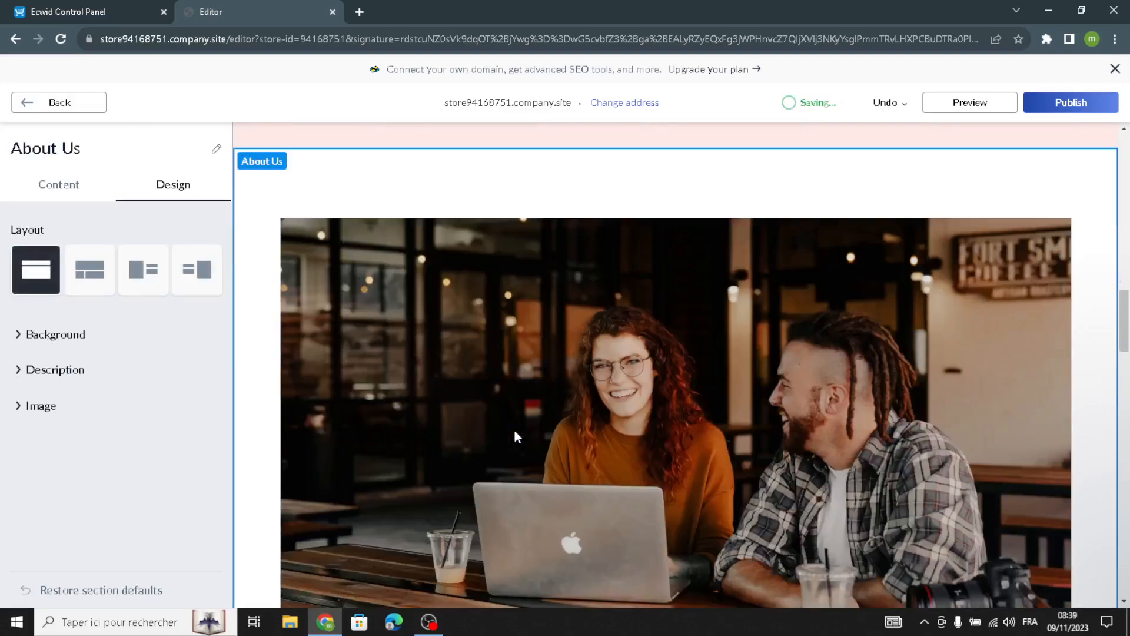
{"action": "scroll", "coordinate": [512, 436], "scroll_direction": "down", "scroll_amount": 2}
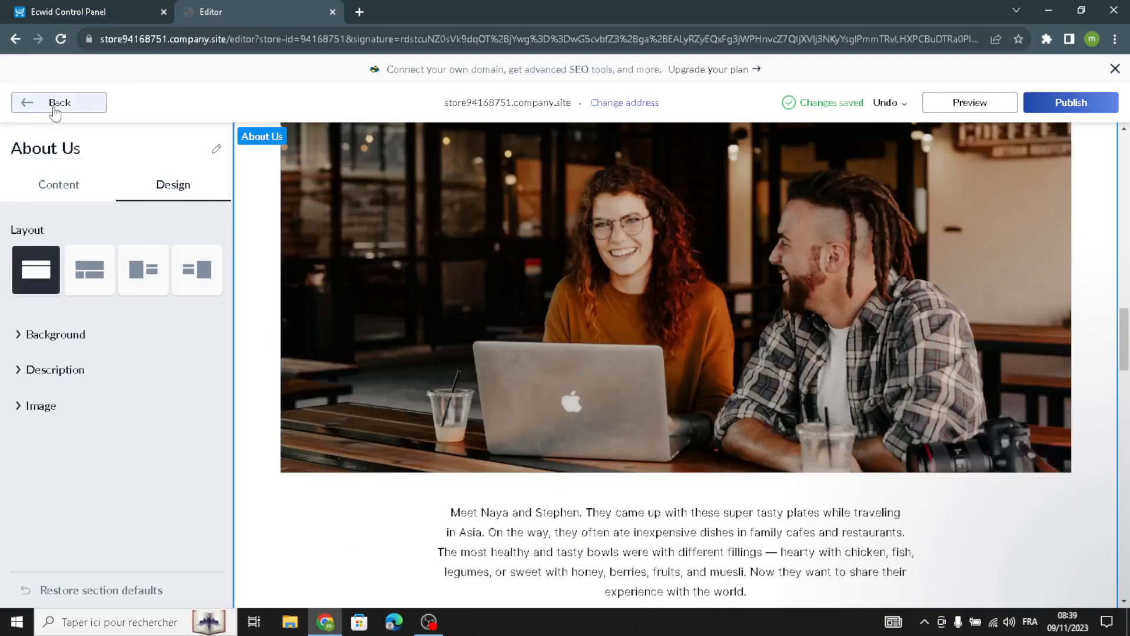
{"action": "left_click", "coordinate": [28, 103]}
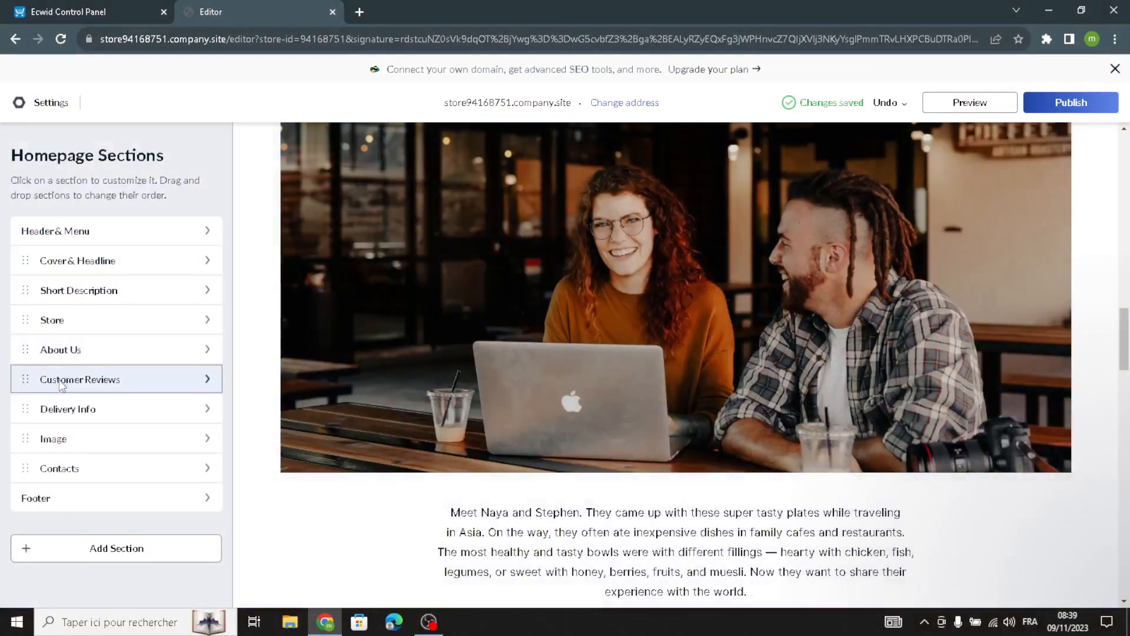
Step: Add a third review with the default text and author to the Customer Reviews section
{"action": "left_click", "coordinate": [60, 380]}
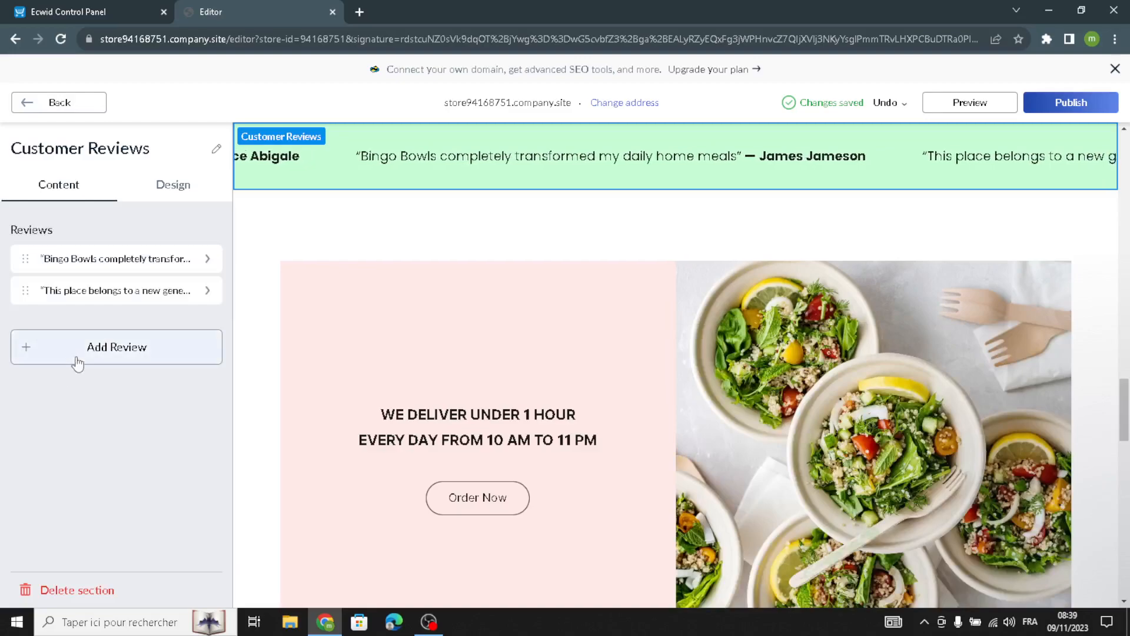
{"action": "left_click", "coordinate": [78, 360]}
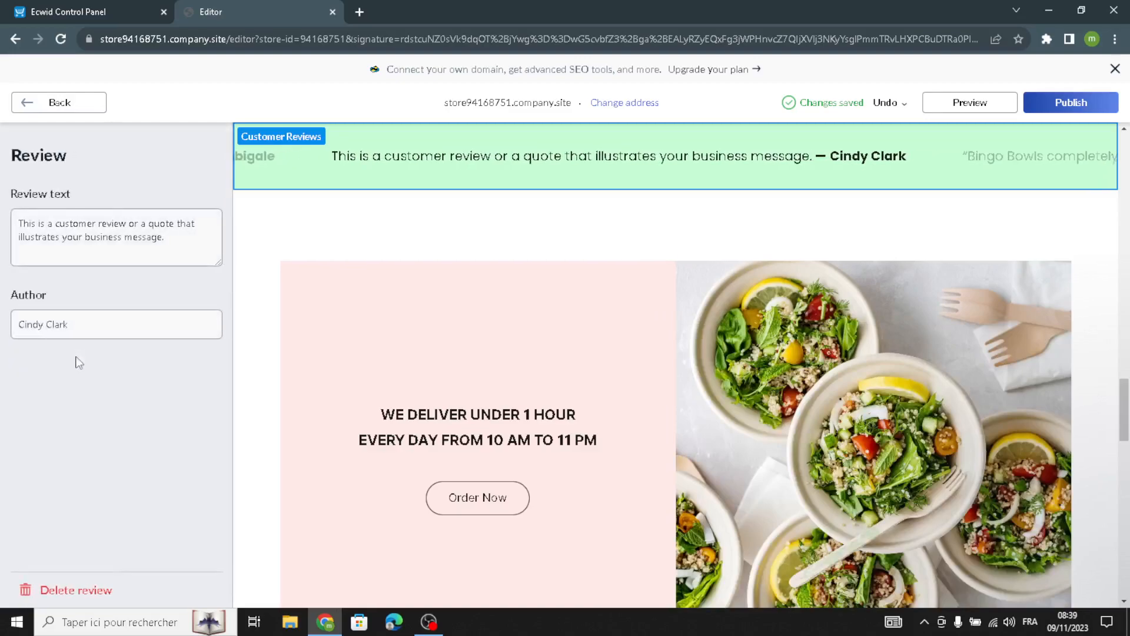
{"action": "triple_click", "coordinate": [143, 225]}
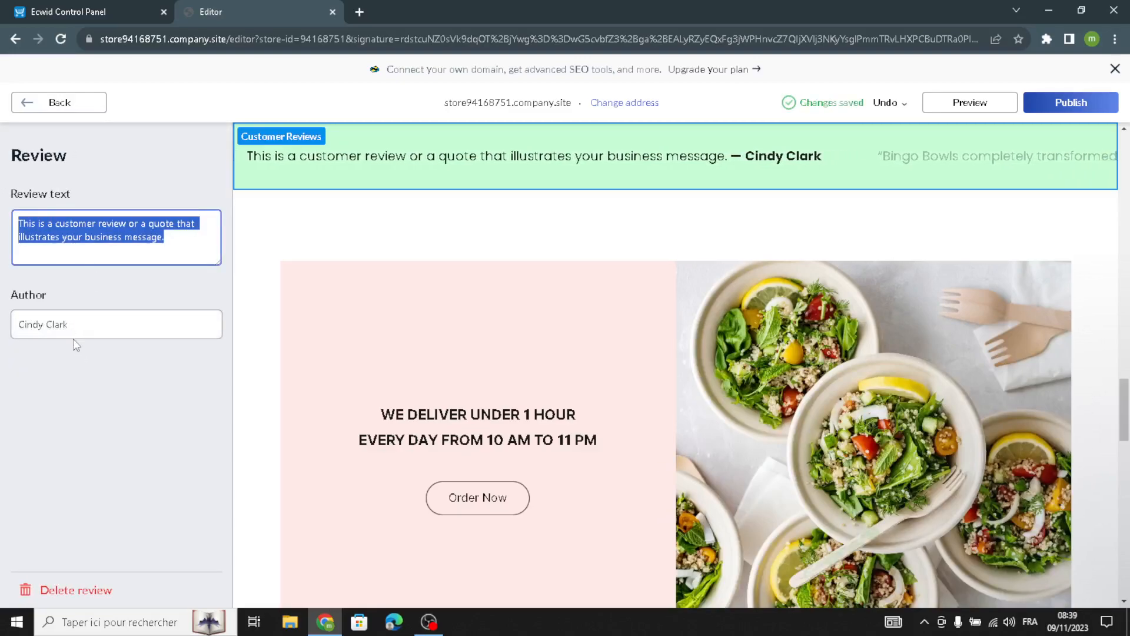
{"action": "triple_click", "coordinate": [50, 328]}
{"action": "left_click", "coordinate": [83, 99]}
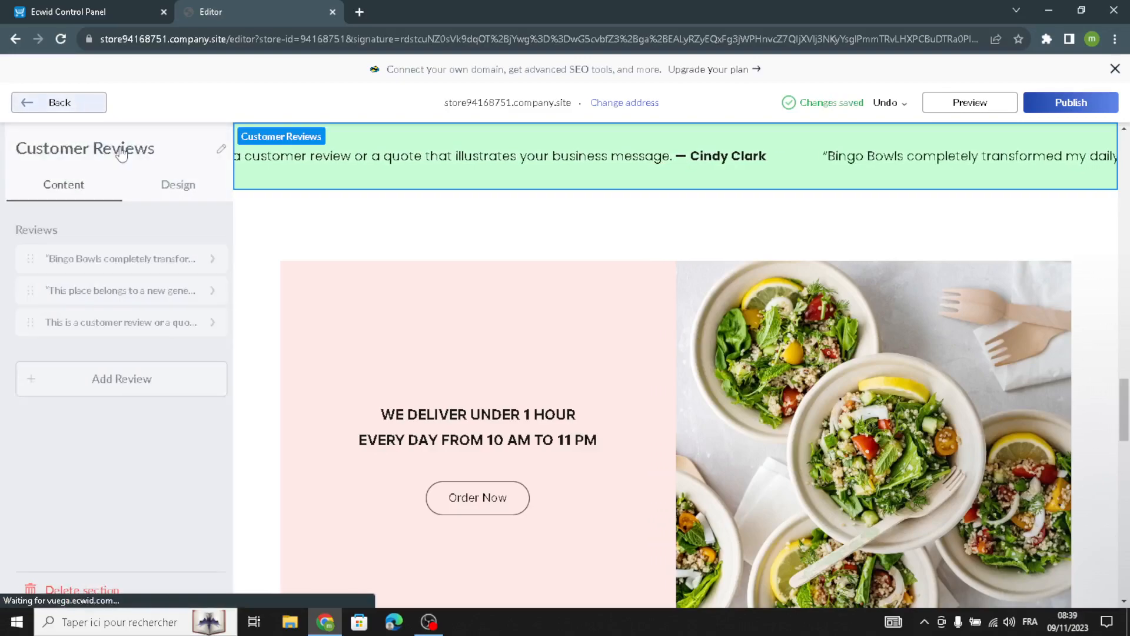
Step: Change the Customer Reviews layout to stacked cards with photos on alternating sides and return to the homepage sections
{"action": "left_click", "coordinate": [173, 184]}
{"action": "left_click", "coordinate": [90, 270]}
{"action": "left_click", "coordinate": [99, 324]}
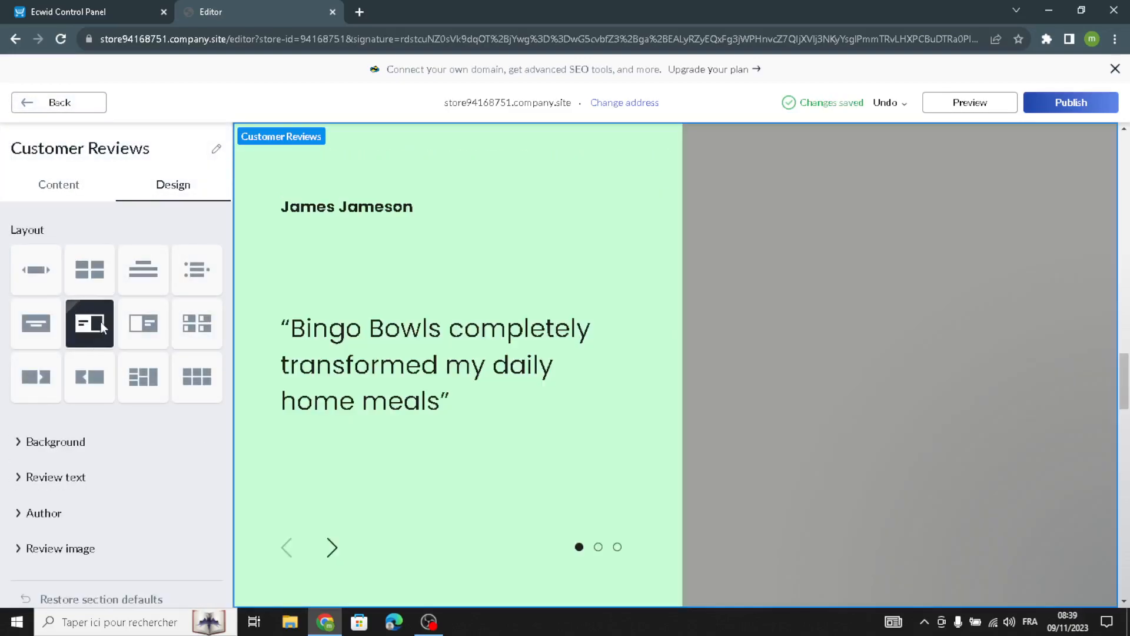
{"action": "left_click", "coordinate": [163, 328]}
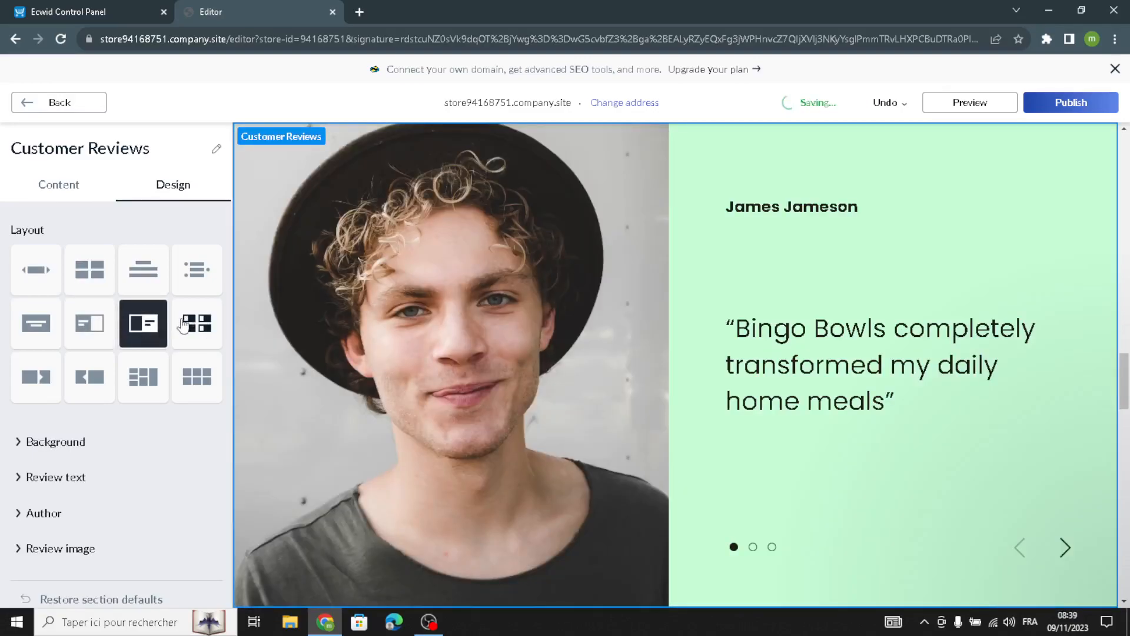
{"action": "left_click", "coordinate": [183, 324]}
{"action": "left_click", "coordinate": [94, 380]}
{"action": "left_click", "coordinate": [59, 104]}
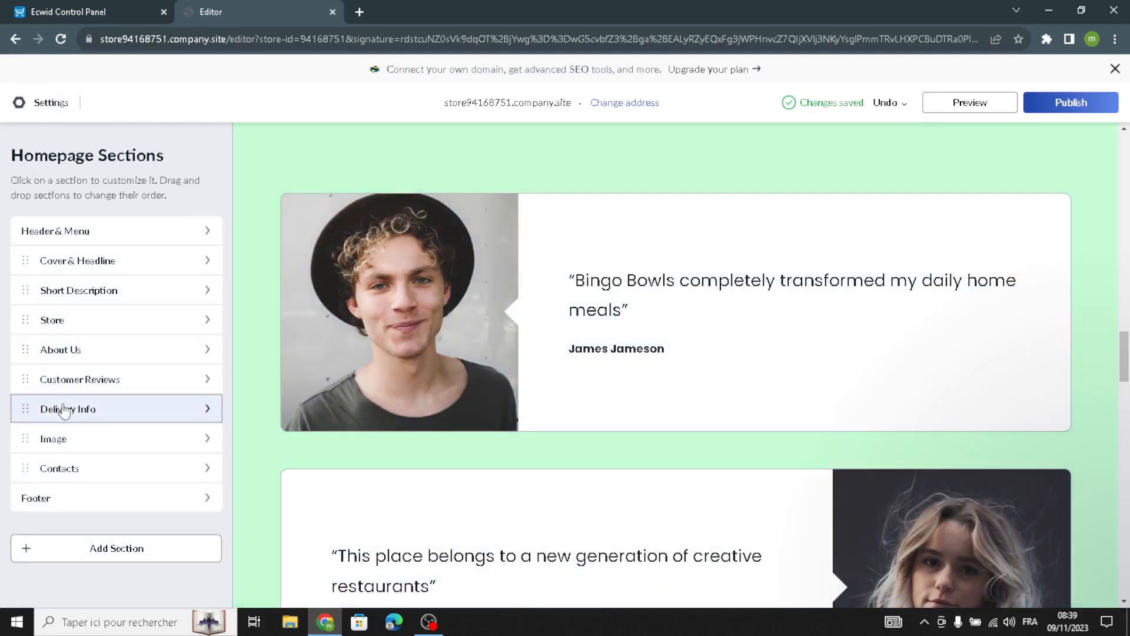
Step: Open the Delivery Info section and review its title and description fields
{"action": "left_click", "coordinate": [64, 409]}
{"action": "left_click", "coordinate": [104, 268]}
{"action": "left_click_drag", "start_coordinate": [184, 356], "coordinate": [6, 302]}
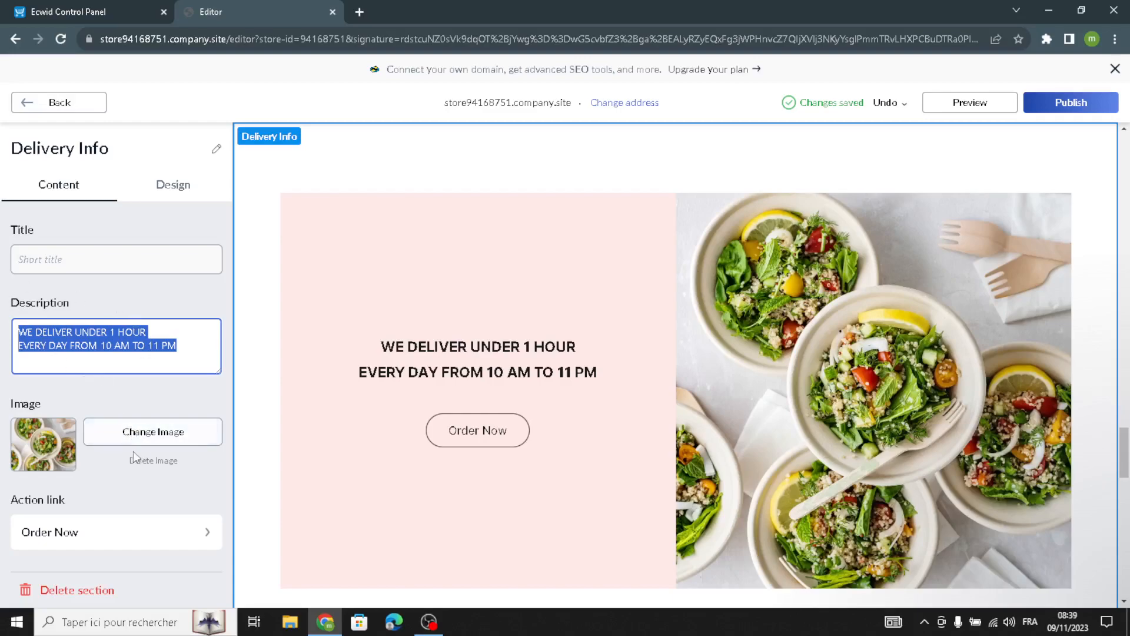
Step: Change the Delivery Info layout to plain text on the left with the image on the right, and return to the homepage sections
{"action": "left_click", "coordinate": [162, 200]}
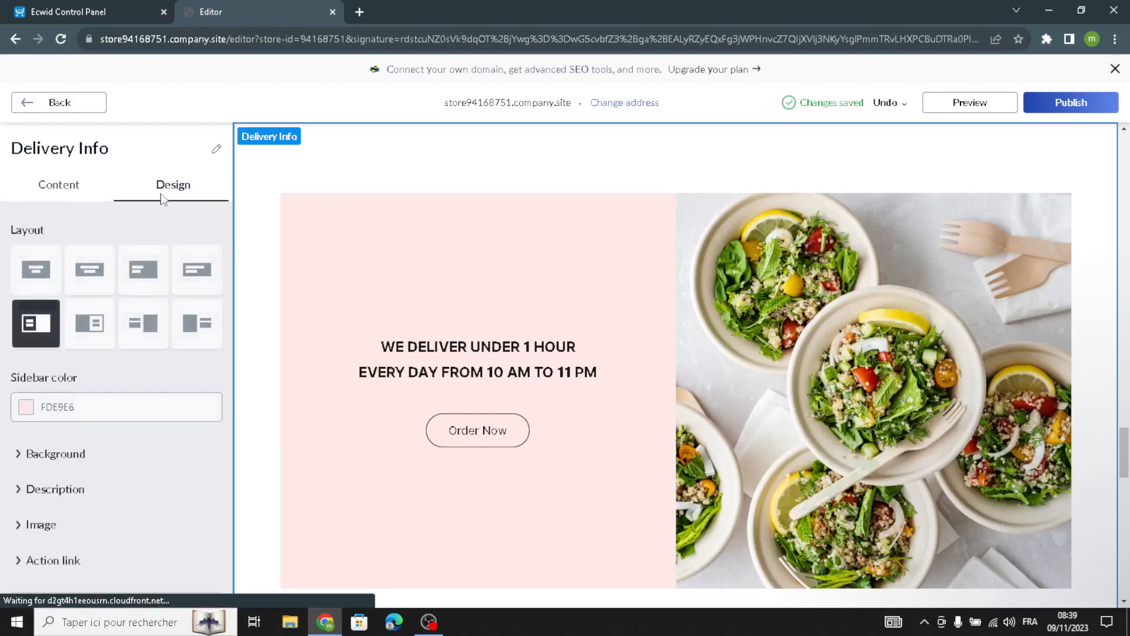
{"action": "scroll", "coordinate": [93, 444], "scroll_direction": "down", "scroll_amount": 1}
{"action": "scroll", "coordinate": [93, 444], "scroll_direction": "up", "scroll_amount": 1}
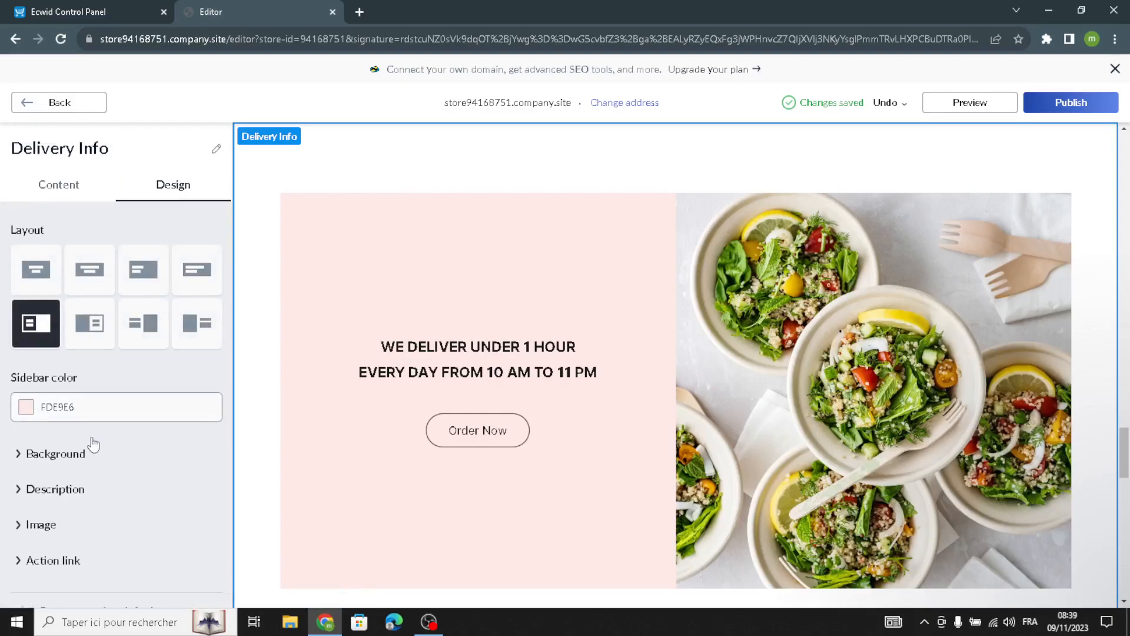
{"action": "scroll", "coordinate": [147, 433], "scroll_direction": "down", "scroll_amount": 1}
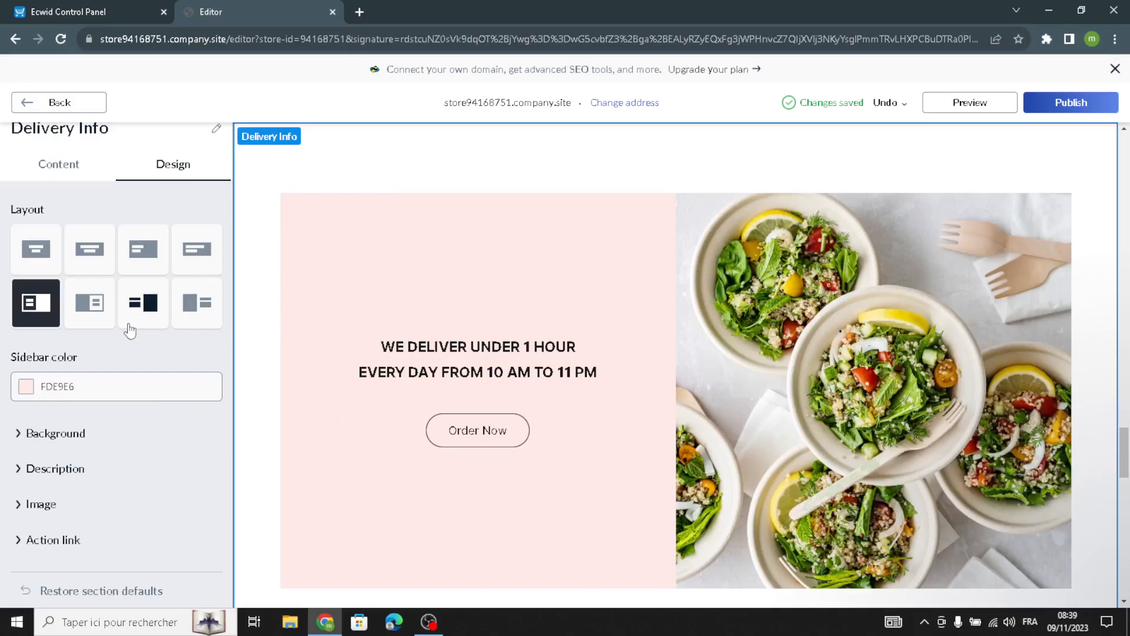
{"action": "left_click", "coordinate": [93, 304]}
{"action": "left_click", "coordinate": [94, 250]}
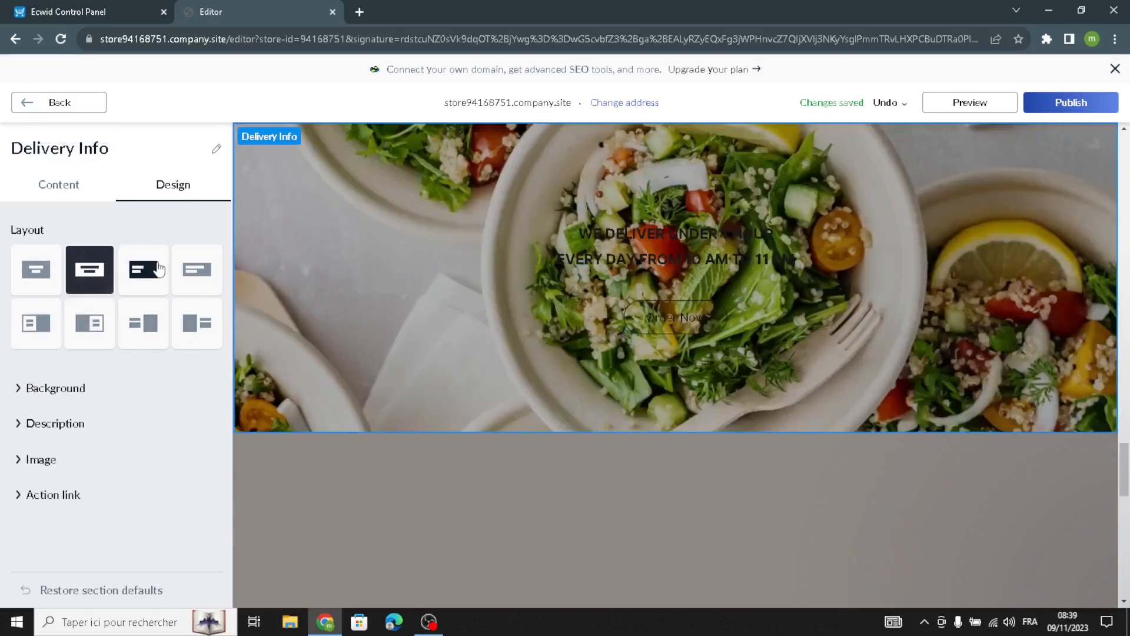
{"action": "left_click", "coordinate": [139, 346]}
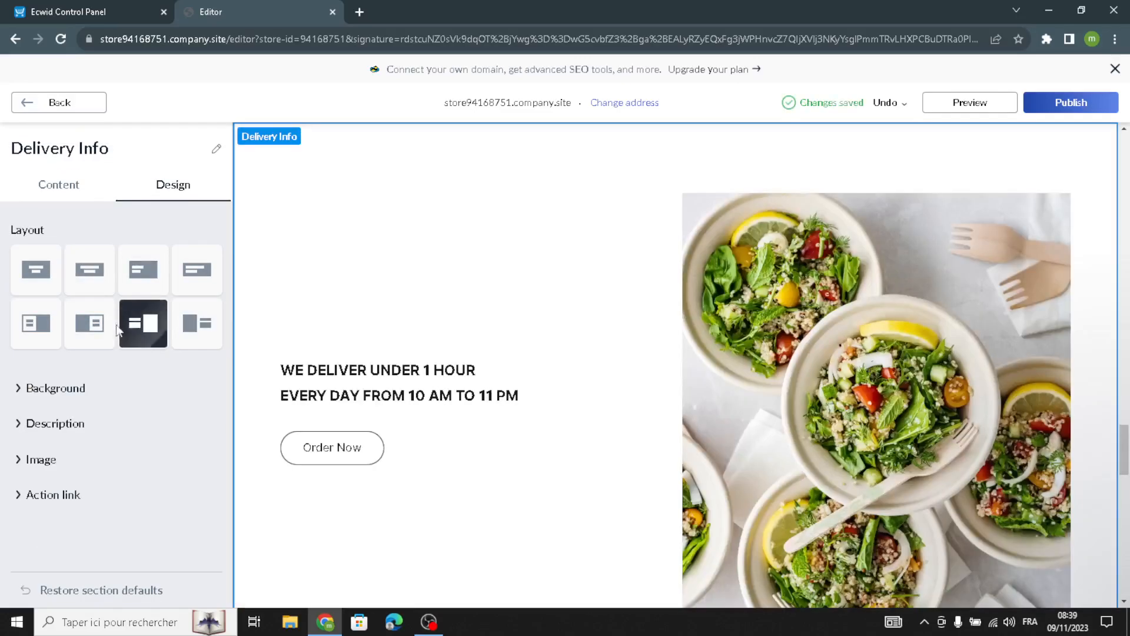
{"action": "left_click", "coordinate": [31, 111]}
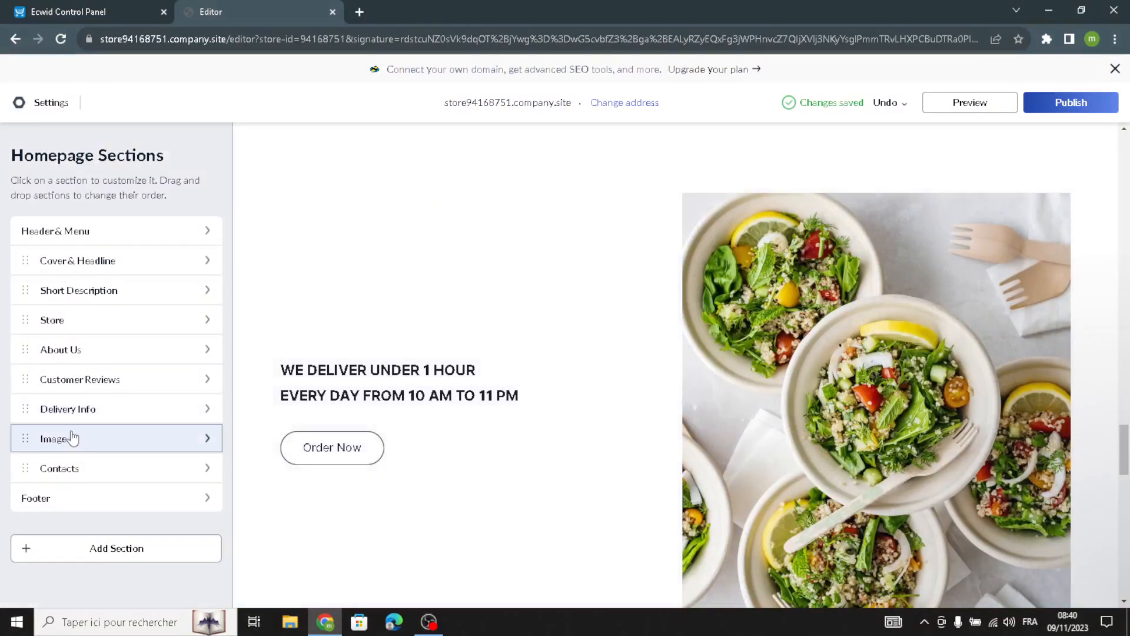
Step: Open the Image section and review its tagline, title, description, image and action link fields
{"action": "left_click", "coordinate": [71, 438]}
{"action": "scroll", "coordinate": [589, 486], "scroll_direction": "down", "scroll_amount": 2}
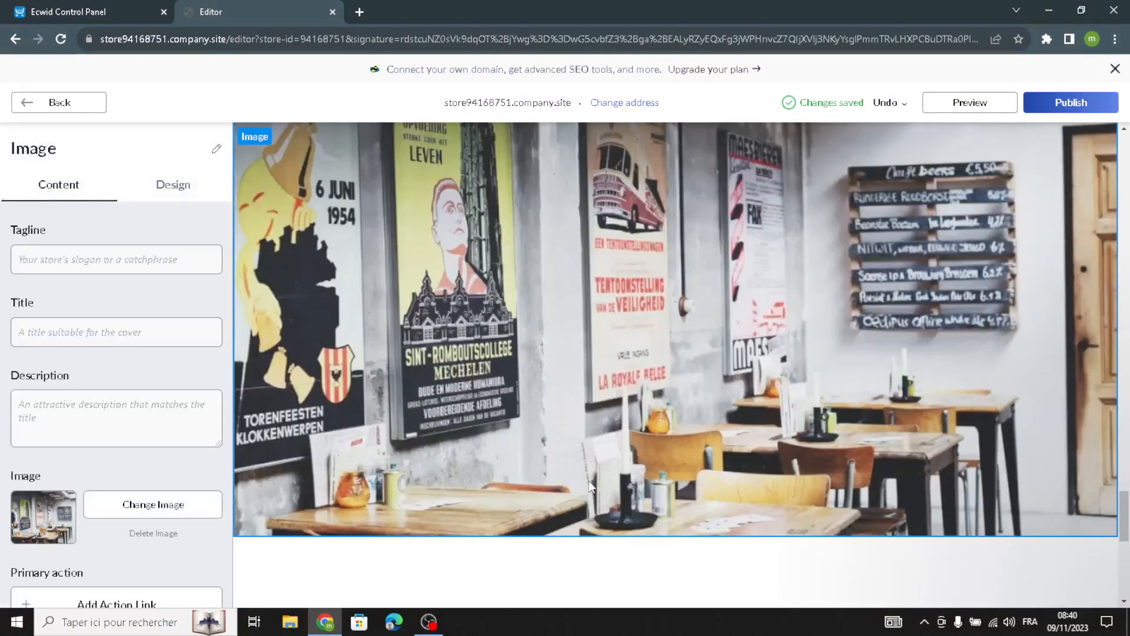
{"action": "scroll", "coordinate": [590, 487], "scroll_direction": "up", "scroll_amount": 2}
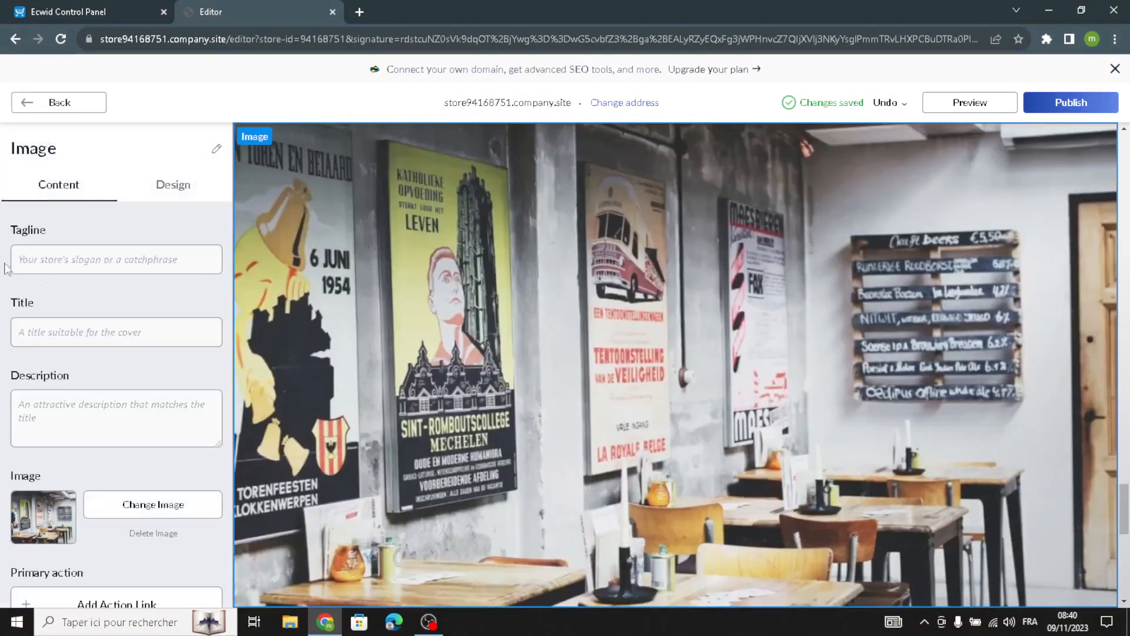
{"action": "left_click", "coordinate": [149, 257]}
{"action": "left_click", "coordinate": [145, 322]}
{"action": "left_click", "coordinate": [147, 265]}
{"action": "left_click", "coordinate": [106, 328]}
{"action": "left_click", "coordinate": [63, 406]}
{"action": "scroll", "coordinate": [89, 400], "scroll_direction": "down", "scroll_amount": 3}
{"action": "scroll", "coordinate": [94, 394], "scroll_direction": "up", "scroll_amount": 3}
Step: Change the Image section's layout to the one with text at the image's lower left and return to the homepage sections
{"action": "left_click", "coordinate": [173, 184]}
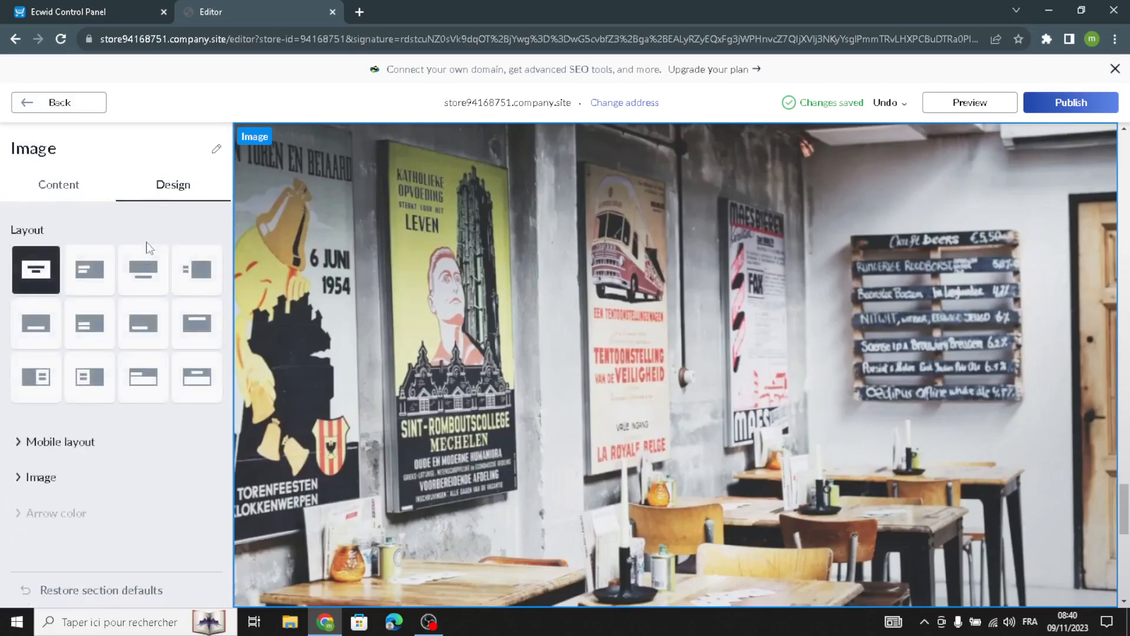
{"action": "left_click", "coordinate": [143, 270]}
{"action": "left_click", "coordinate": [80, 275]}
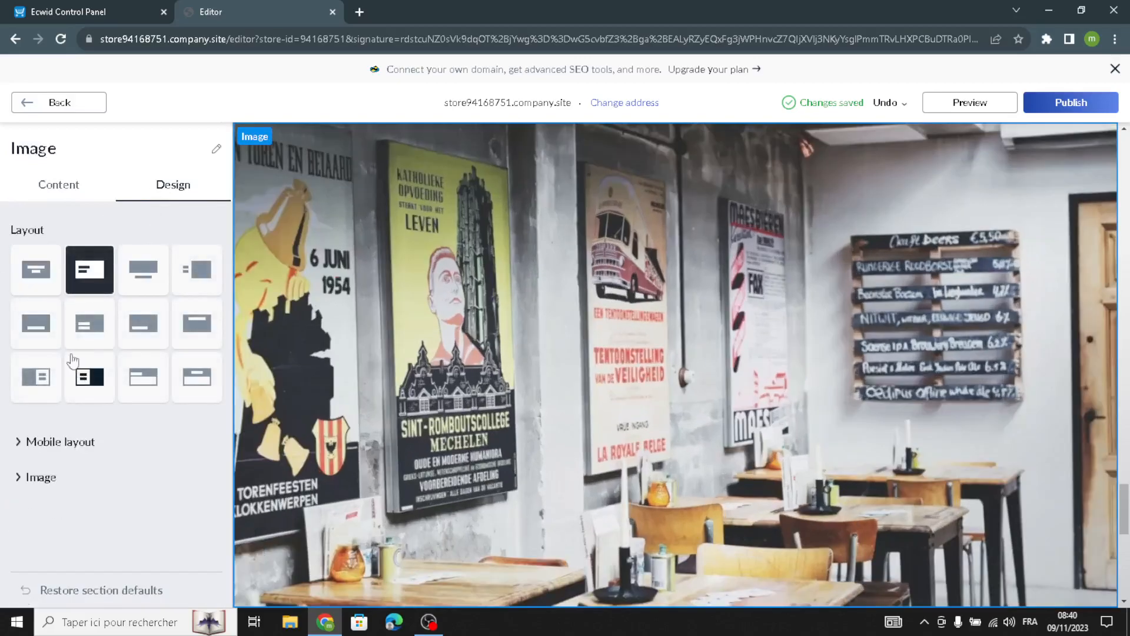
{"action": "left_click", "coordinate": [36, 324]}
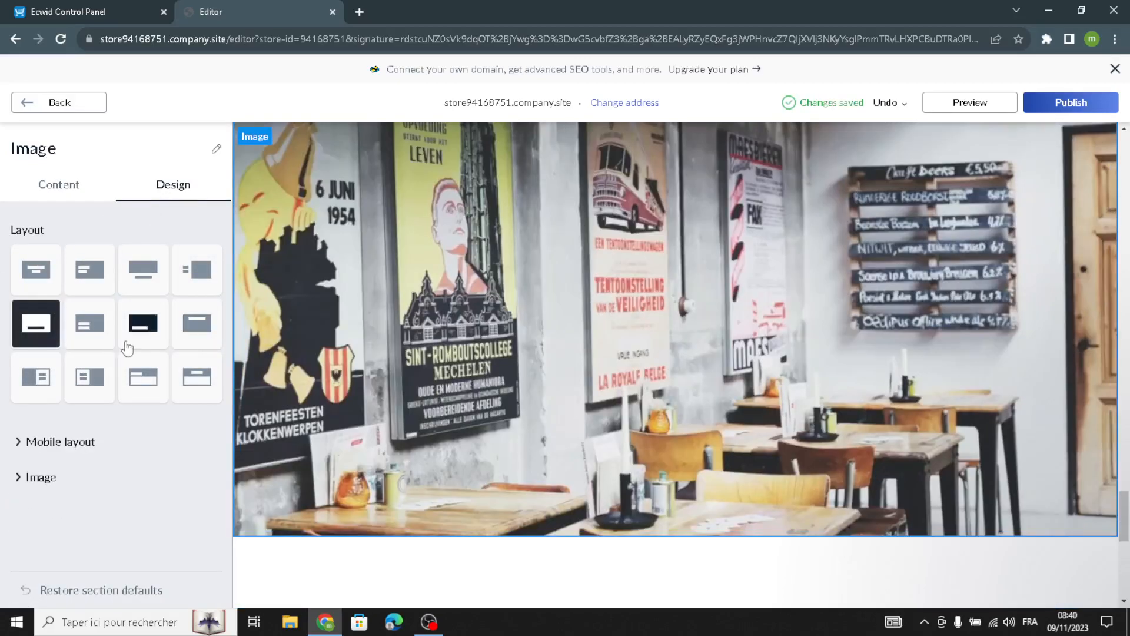
{"action": "left_click", "coordinate": [134, 324]}
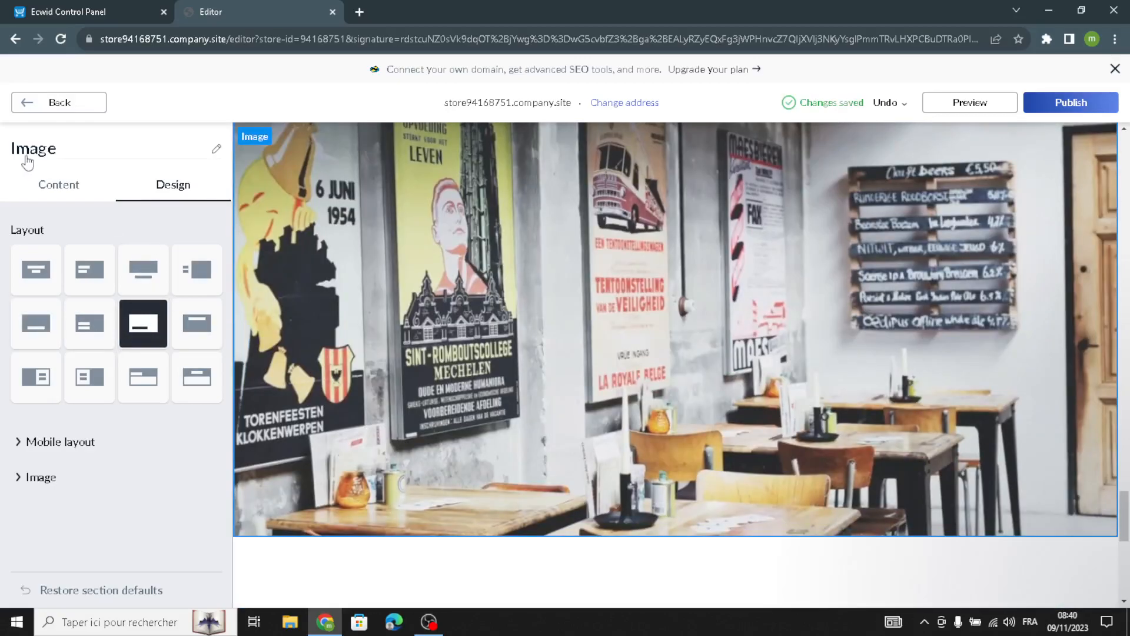
{"action": "left_click", "coordinate": [56, 104]}
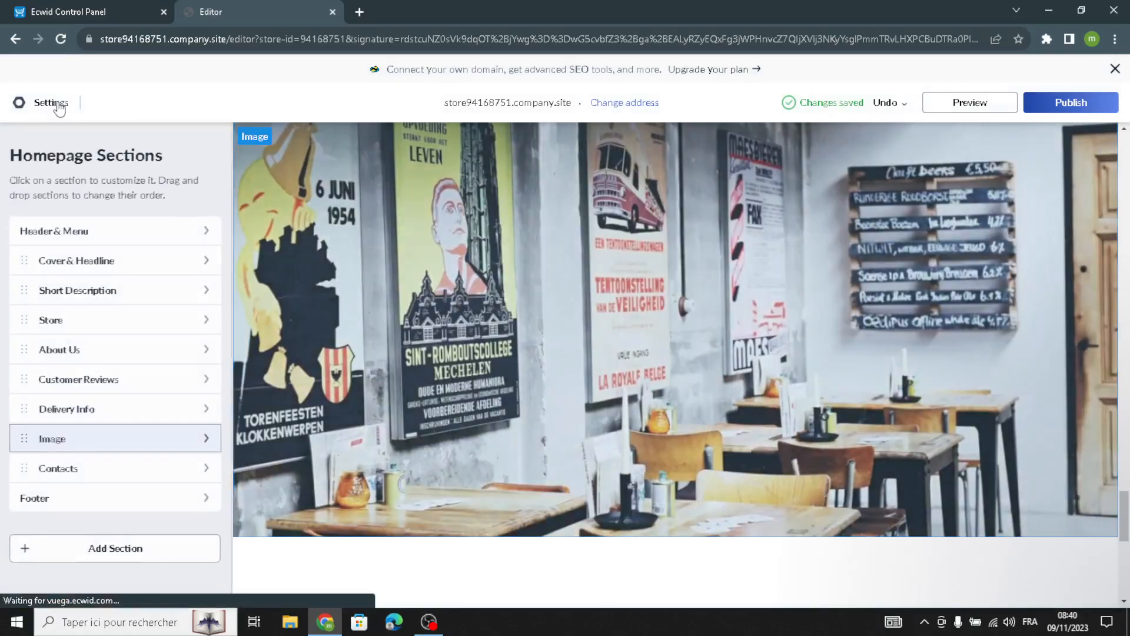
Step: Open the Contacts section and set its title to "Visit our place."
{"action": "left_click", "coordinate": [76, 466]}
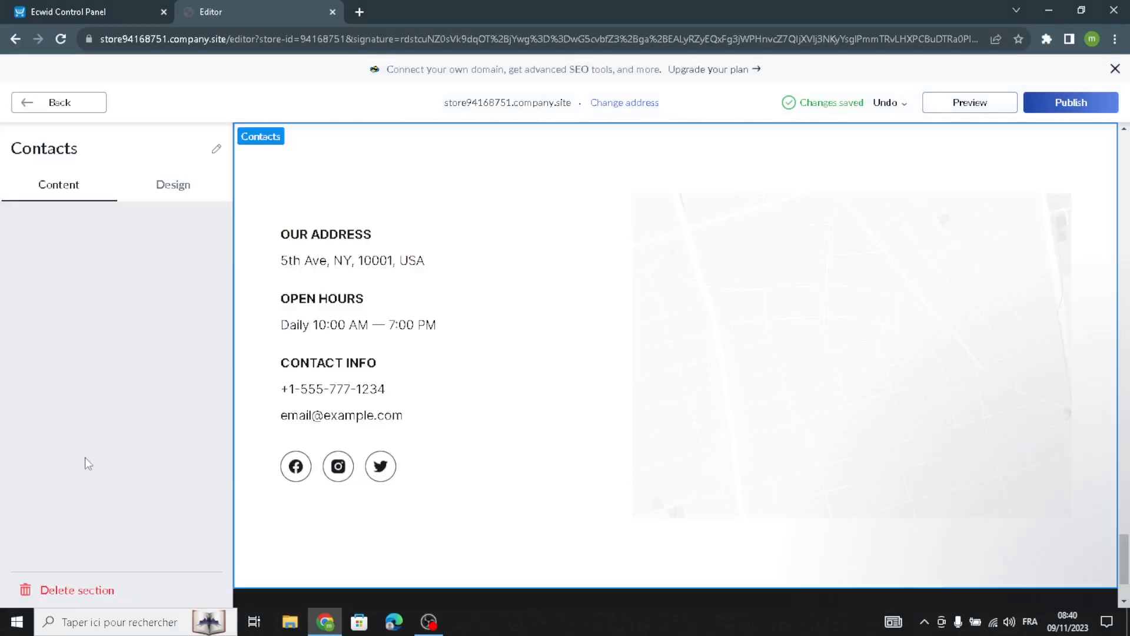
{"action": "left_click", "coordinate": [105, 268]}
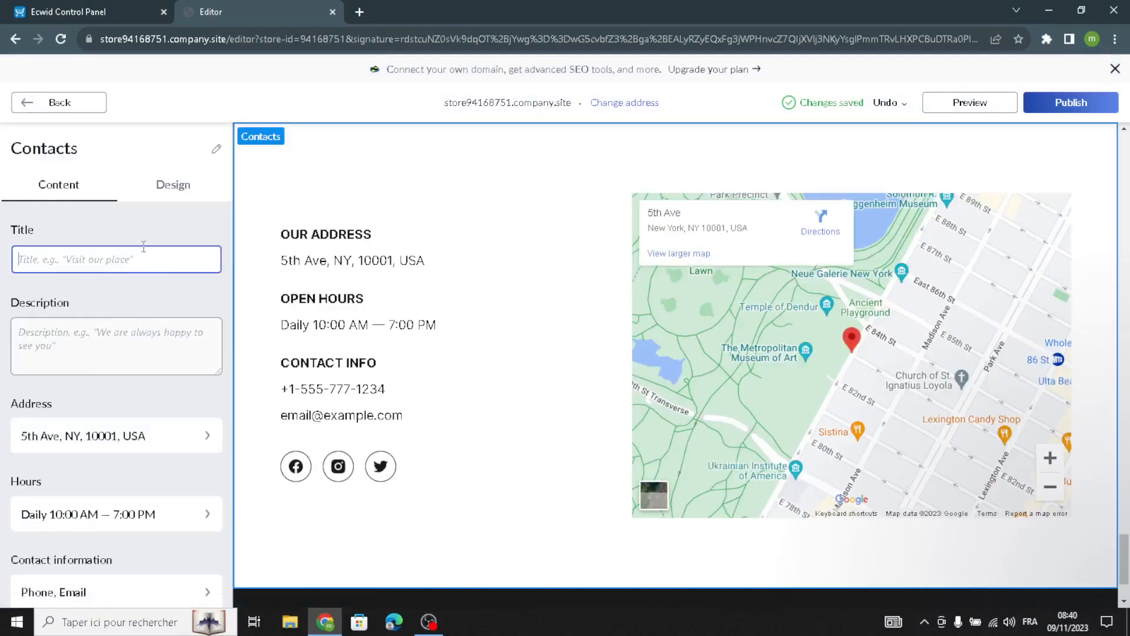
{"action": "type", "text": "Visit our pla"}
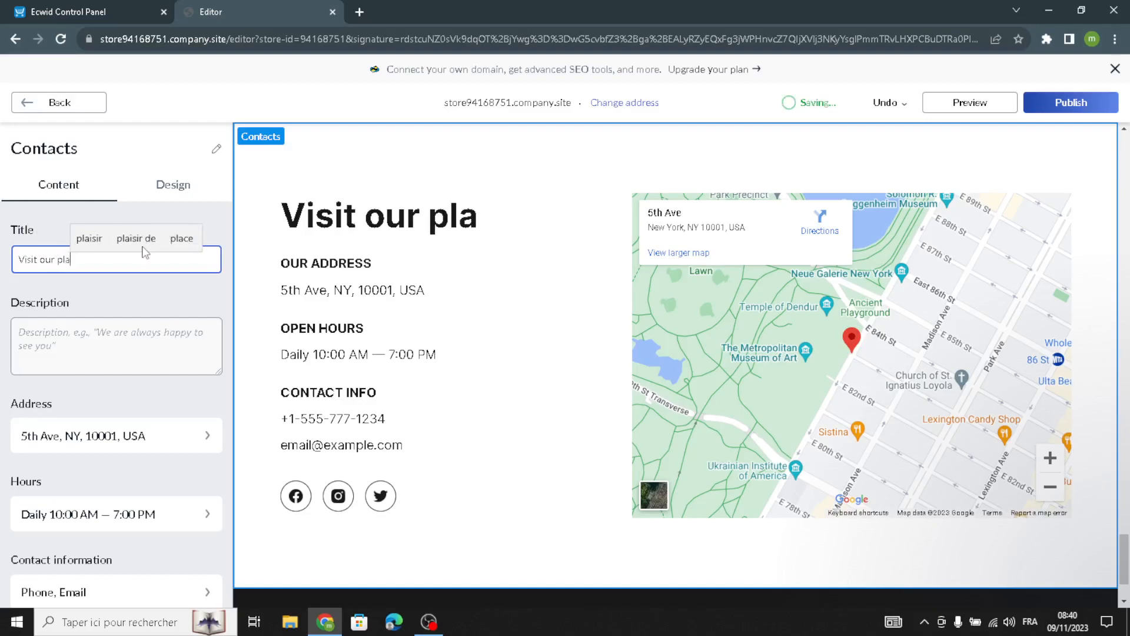
{"action": "type", "text": "ce"}
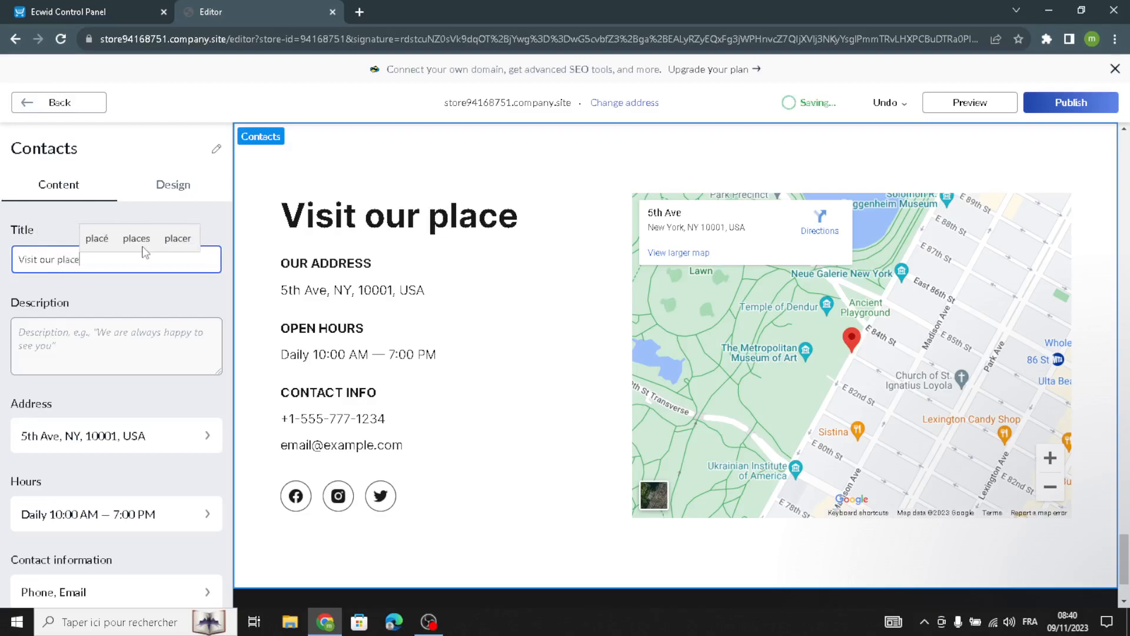
{"action": "type", "text": "."}
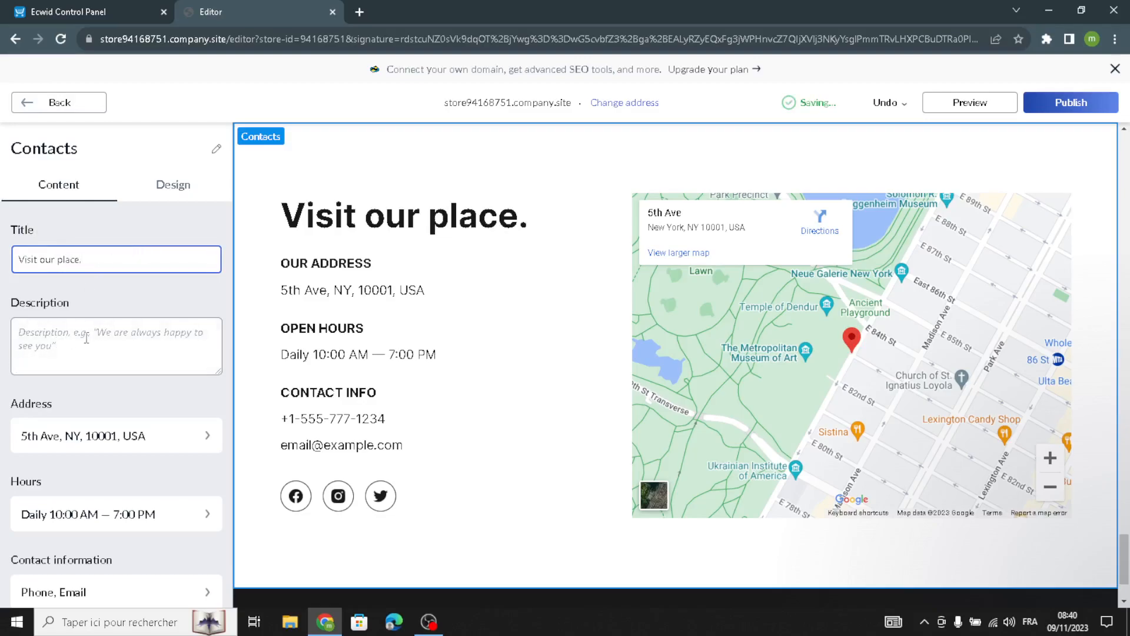
Step: Review the Contacts section's description, address with Google Maps settings, hours, contact information, social profiles and action link fields
{"action": "left_click", "coordinate": [111, 334]}
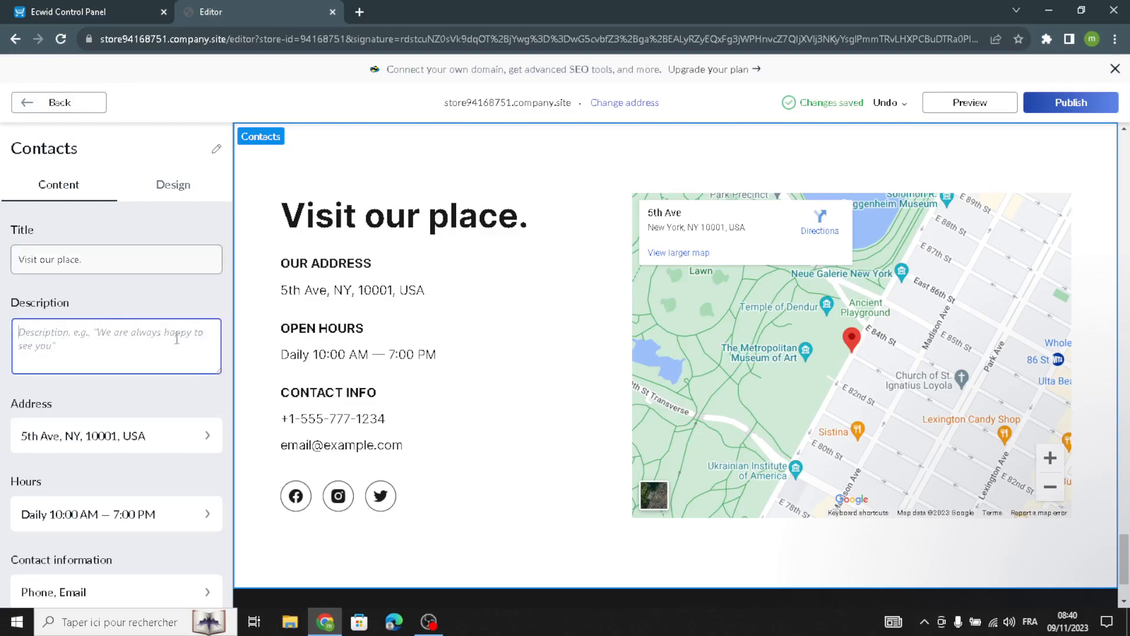
{"action": "scroll", "coordinate": [87, 411], "scroll_direction": "down", "scroll_amount": 1}
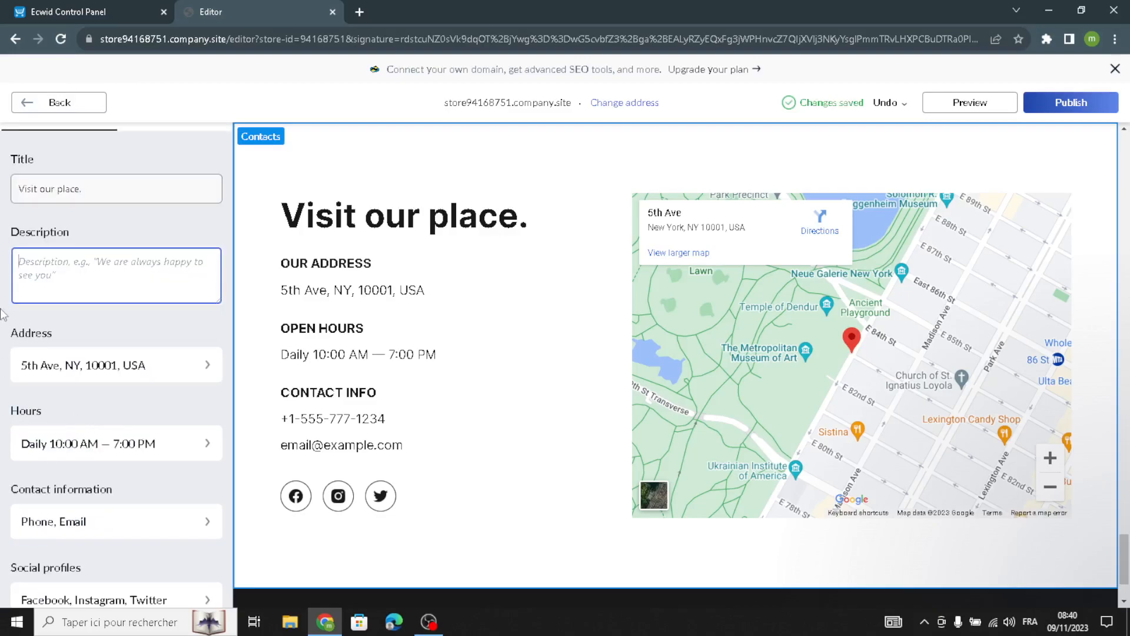
{"action": "left_click", "coordinate": [70, 366]}
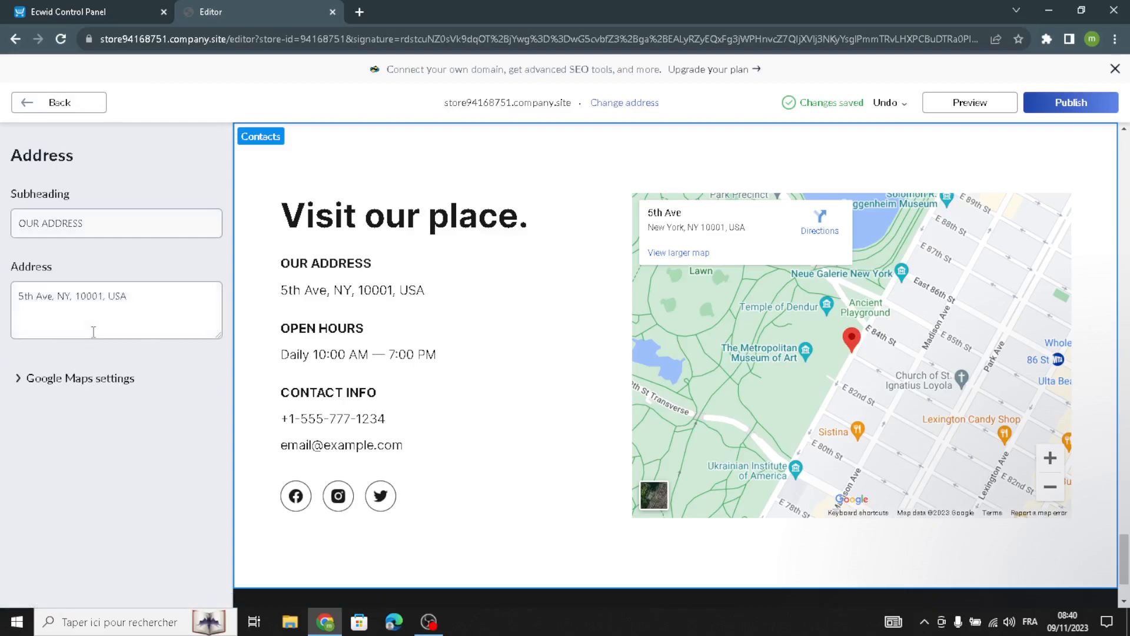
{"action": "left_click", "coordinate": [54, 378]}
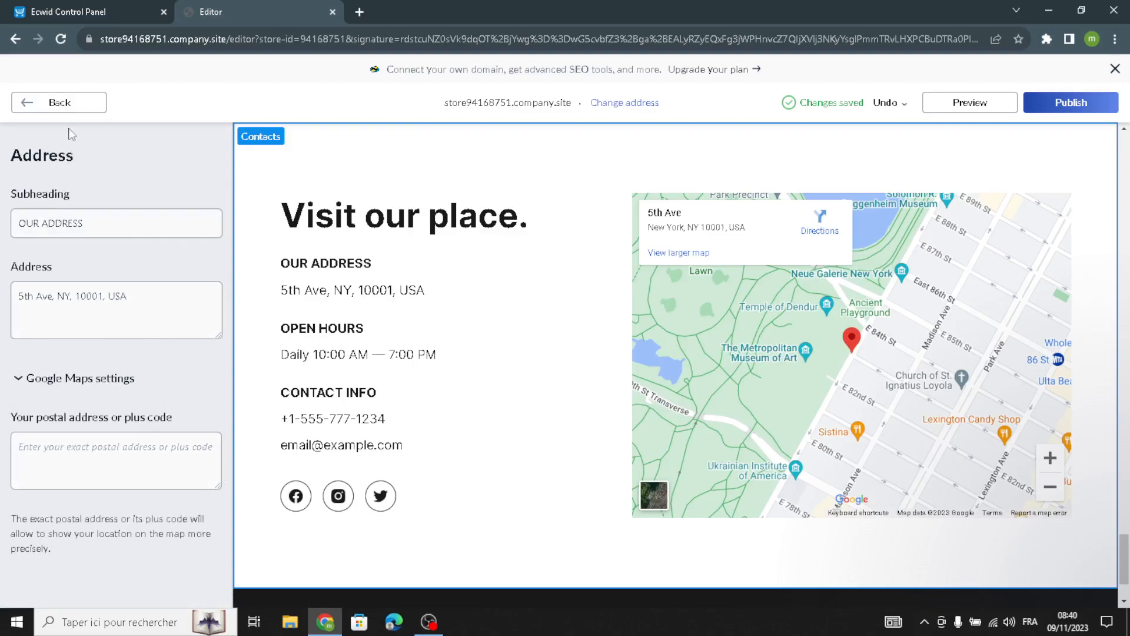
{"action": "left_click", "coordinate": [72, 102]}
{"action": "scroll", "coordinate": [94, 412], "scroll_direction": "down", "scroll_amount": 3}
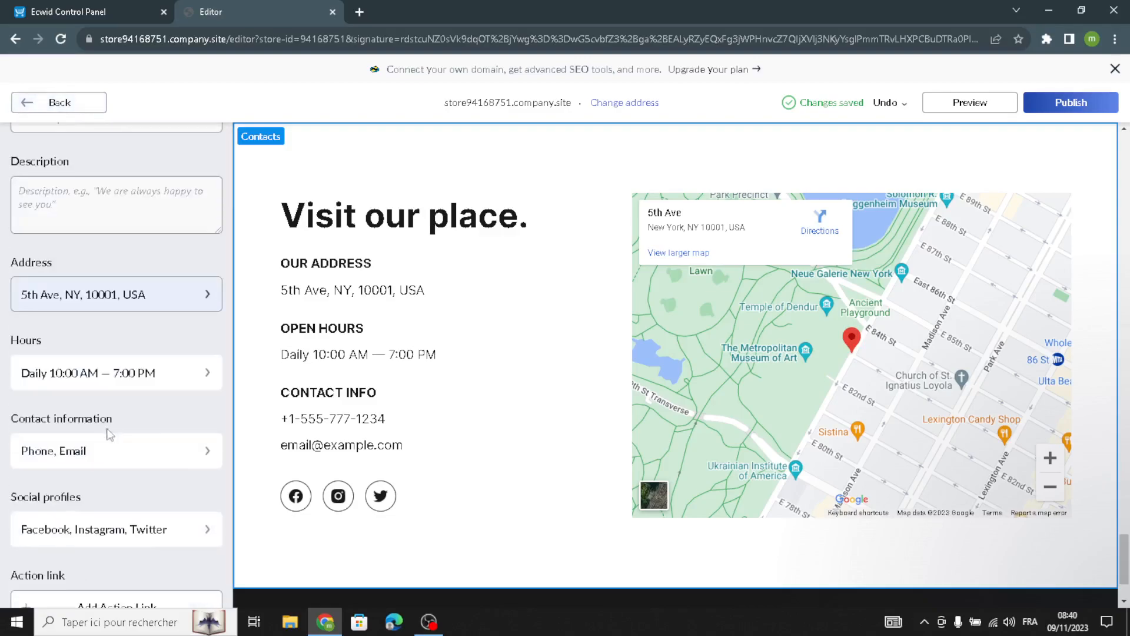
{"action": "left_click", "coordinate": [49, 382]}
{"action": "left_click", "coordinate": [125, 219]}
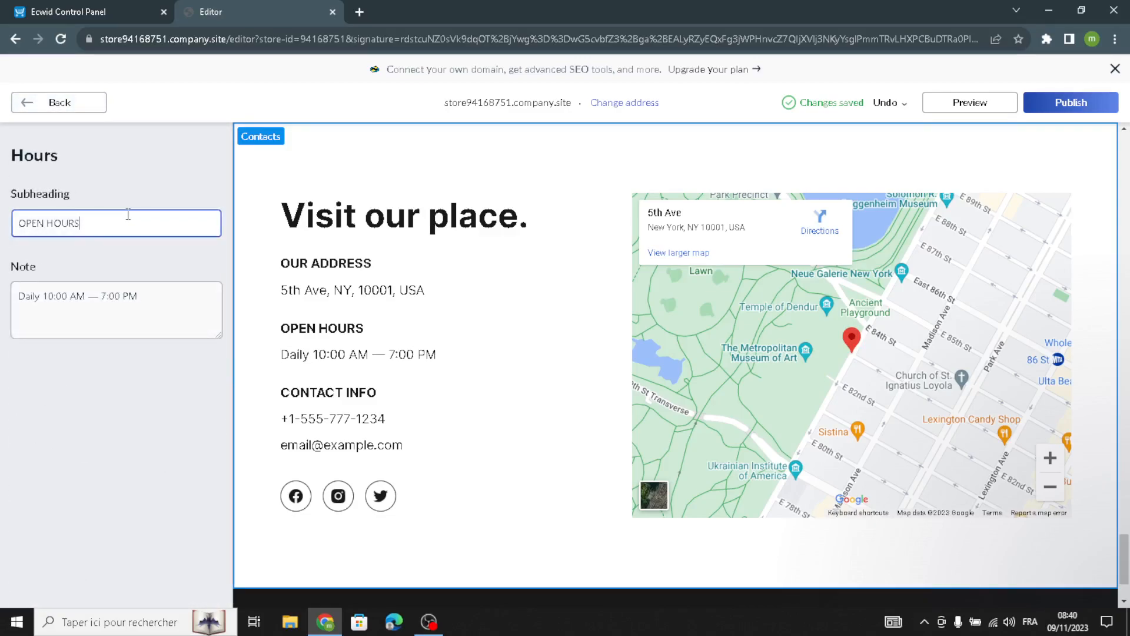
{"action": "left_click", "coordinate": [51, 102]}
{"action": "scroll", "coordinate": [82, 353], "scroll_direction": "down", "scroll_amount": 2}
{"action": "scroll", "coordinate": [82, 434], "scroll_direction": "down", "scroll_amount": 2}
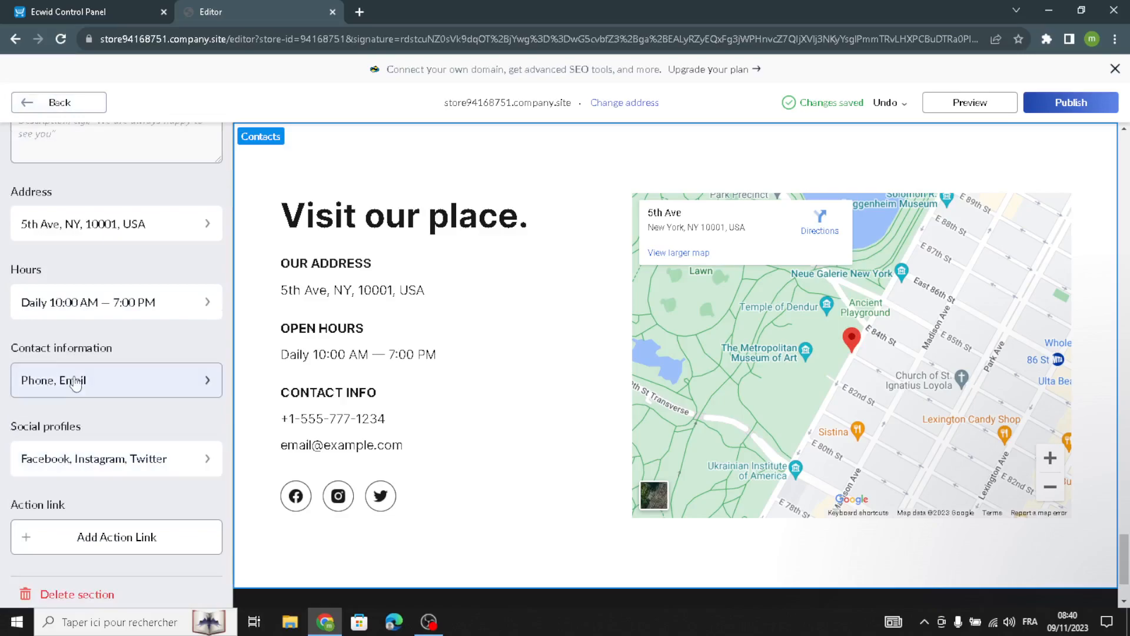
{"action": "scroll", "coordinate": [129, 490], "scroll_direction": "up", "scroll_amount": 5}
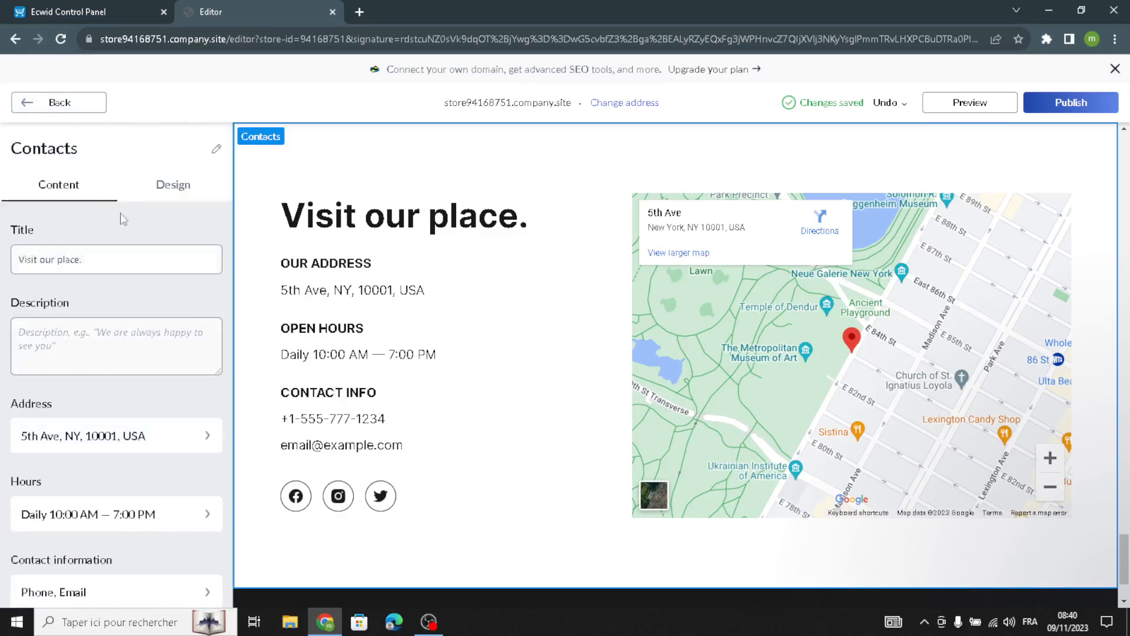
Step: Change the Contacts layout to an information card at the left over a full-width map, and return to the homepage sections
{"action": "left_click", "coordinate": [169, 185]}
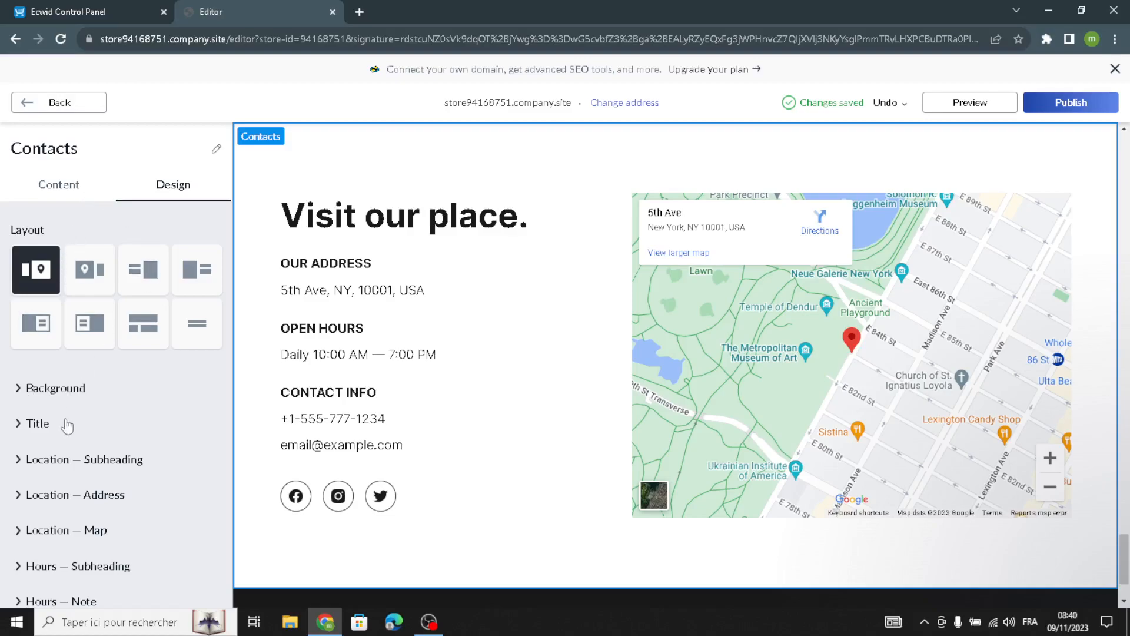
{"action": "left_click", "coordinate": [89, 323]}
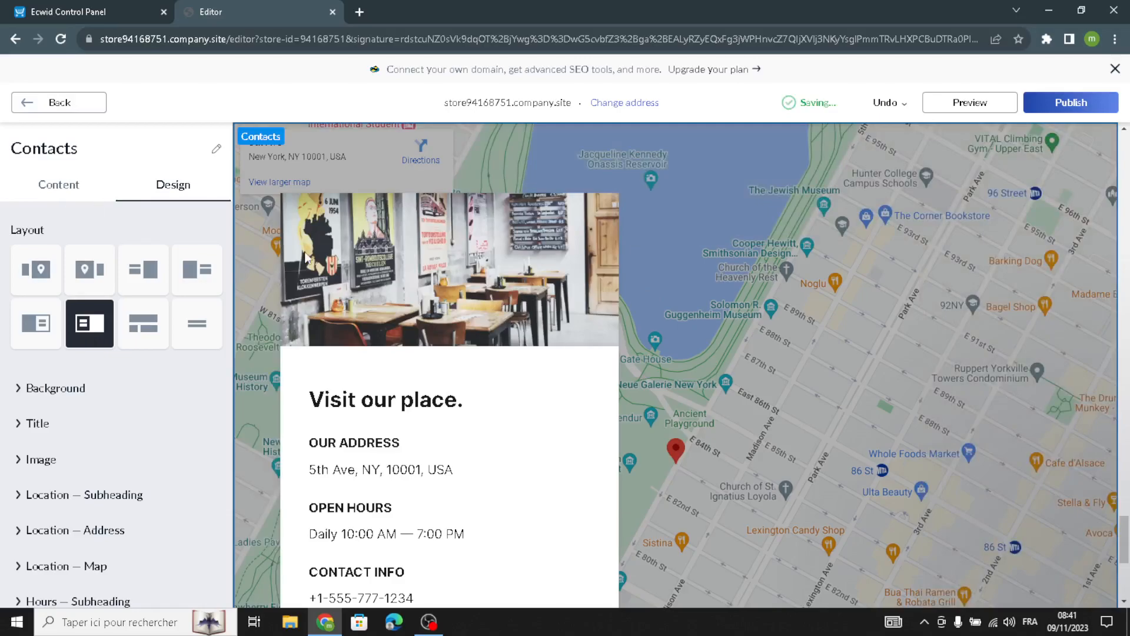
{"action": "mouse_move", "coordinate": [709, 358]}
{"action": "left_mouse_down"}
{"action": "mouse_move", "coordinate": [789, 353]}
{"action": "mouse_move", "coordinate": [720, 388]}
{"action": "mouse_move", "coordinate": [674, 340]}
{"action": "mouse_move", "coordinate": [875, 426]}
{"action": "mouse_move", "coordinate": [891, 341]}
{"action": "mouse_move", "coordinate": [566, 326]}
{"action": "left_mouse_up"}
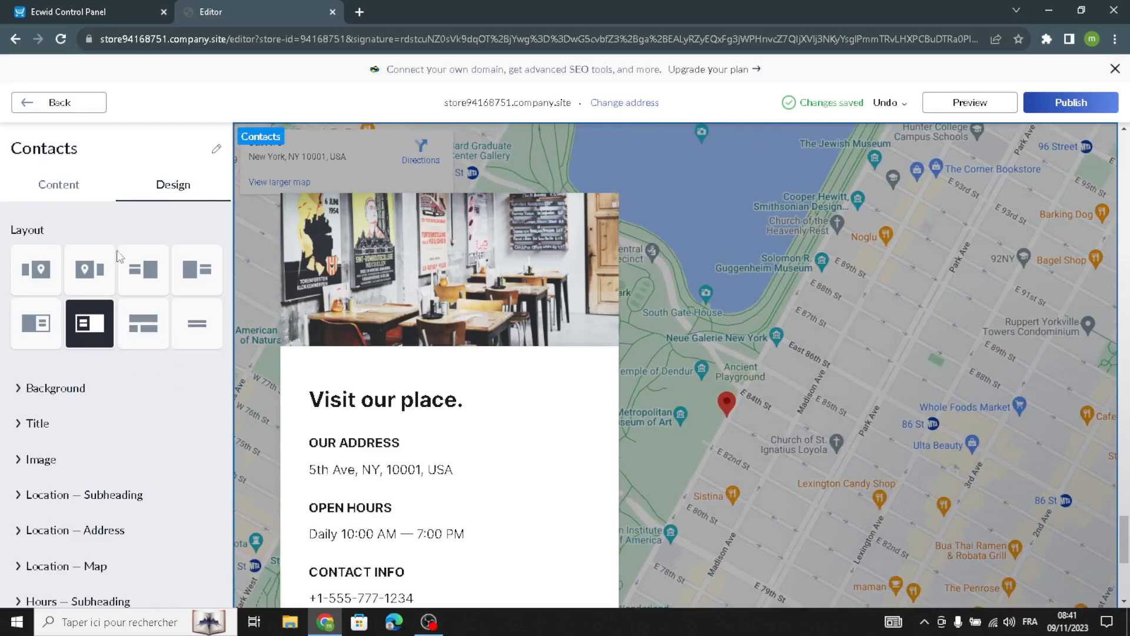
{"action": "left_click", "coordinate": [66, 104]}
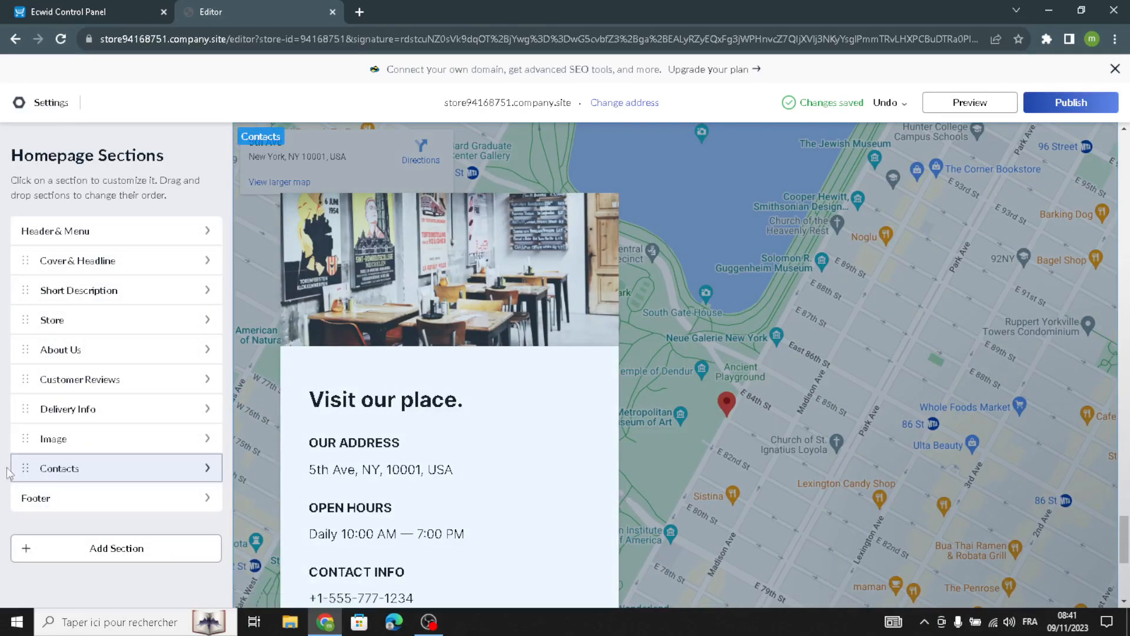
Step: Replace the Footer's copyright text with "TastyTreats" and return to the homepage sections
{"action": "left_click", "coordinate": [71, 497]}
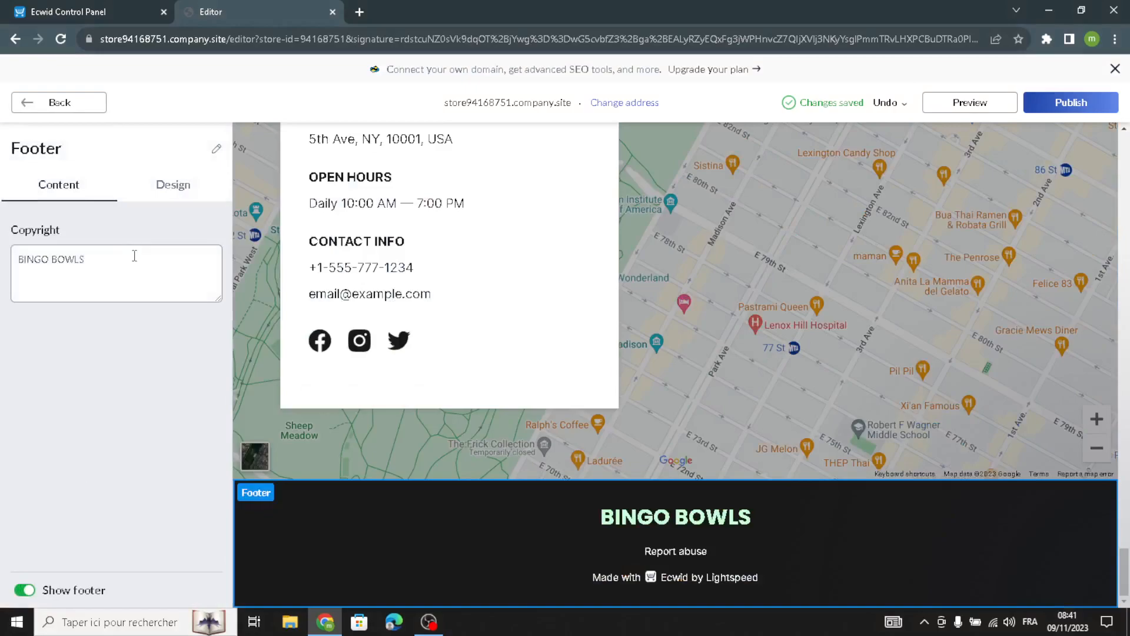
{"action": "left_click_drag", "start_coordinate": [133, 253], "coordinate": [3, 238]}
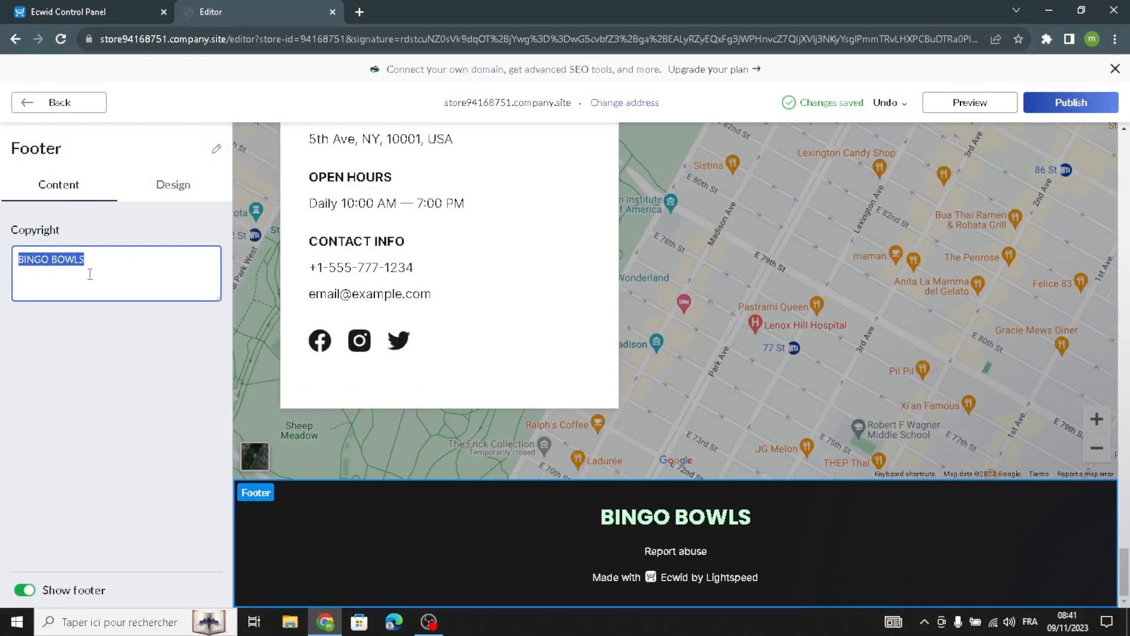
{"action": "type", "text": "TastyTreats"}
{"action": "left_click", "coordinate": [89, 106]}
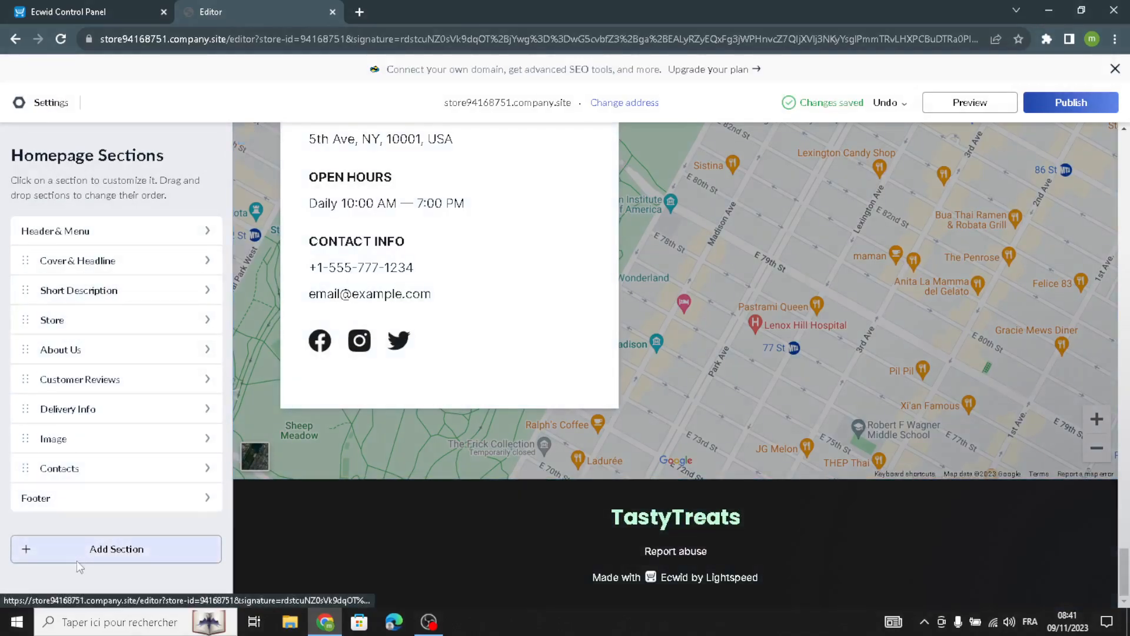
Step: Browse the categories of sections that can be added, from Intro & Cover through Location, and return without adding one
{"action": "left_click", "coordinate": [77, 558]}
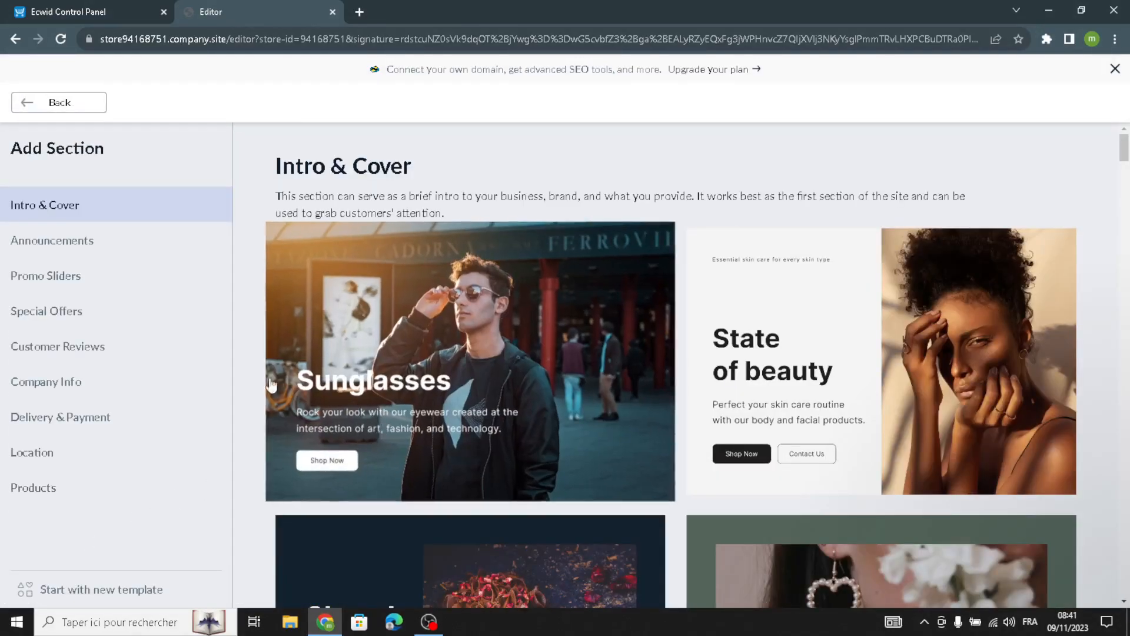
{"action": "left_click", "coordinate": [81, 253]}
{"action": "left_click", "coordinate": [61, 278]}
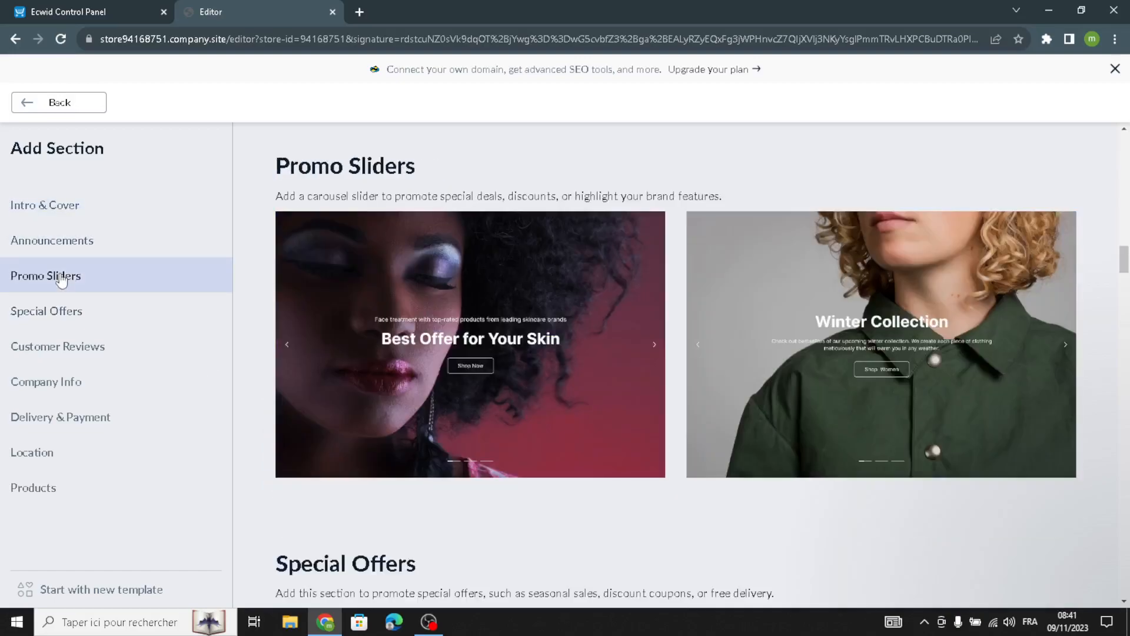
{"action": "left_click", "coordinate": [40, 314]}
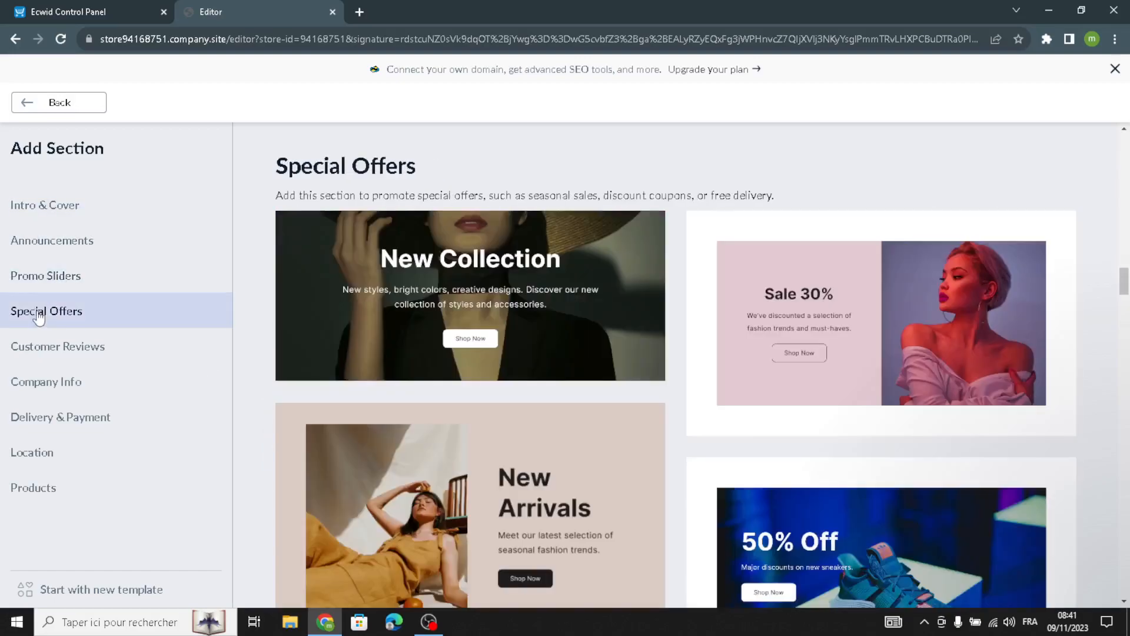
{"action": "left_click", "coordinate": [50, 361]}
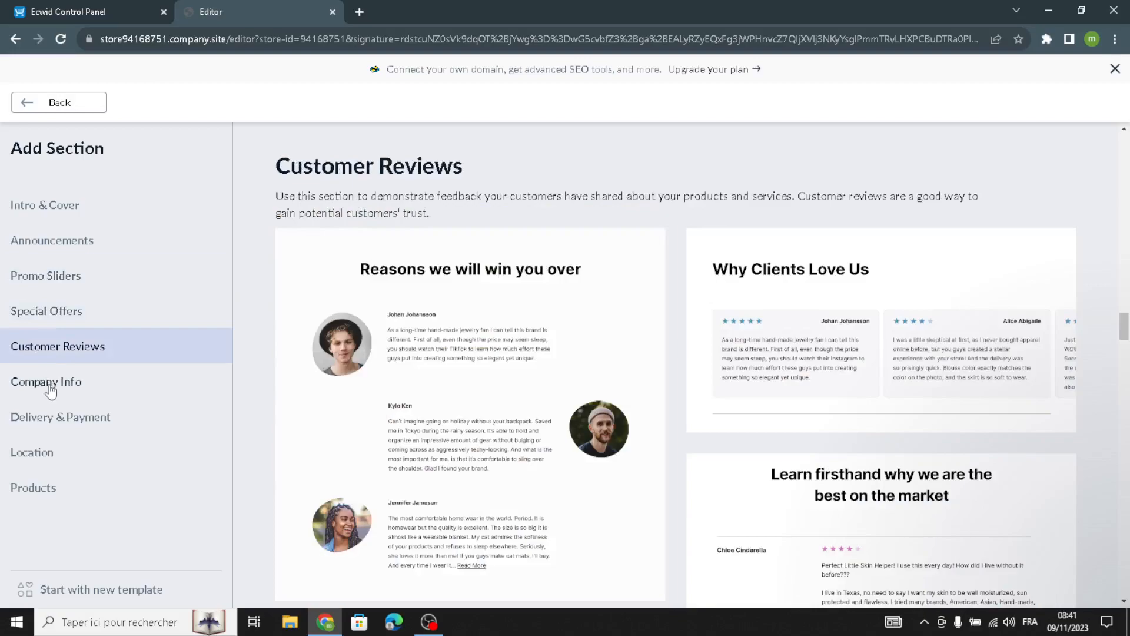
{"action": "left_click", "coordinate": [51, 390]}
{"action": "left_click", "coordinate": [52, 424]}
{"action": "left_click", "coordinate": [34, 454]}
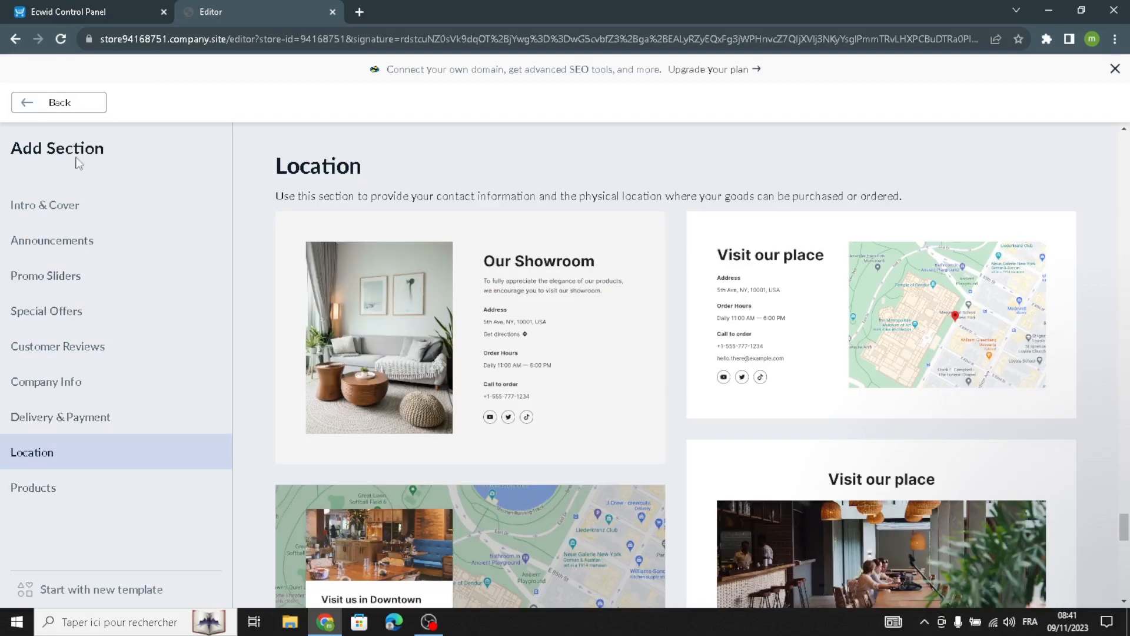
{"action": "left_click", "coordinate": [81, 112]}
Step: Publish the site and look through the homepage sections between Contacts and the featured products area
{"action": "scroll", "coordinate": [604, 374], "scroll_direction": "up", "scroll_amount": 5}
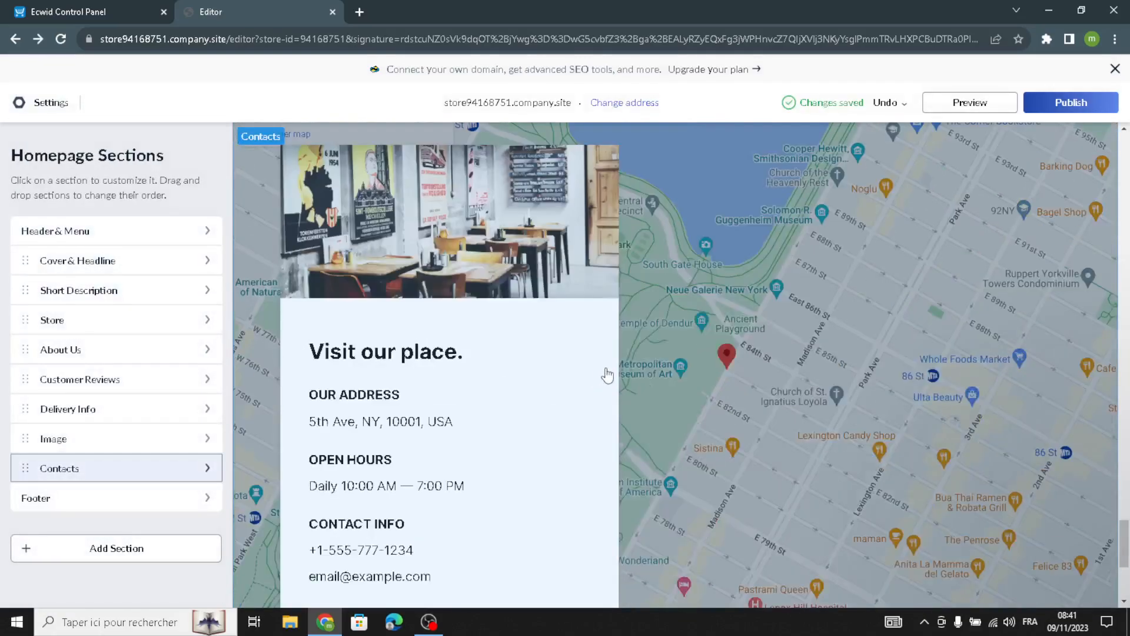
{"action": "scroll", "coordinate": [607, 375], "scroll_direction": "up", "scroll_amount": 5}
{"action": "scroll", "coordinate": [836, 309], "scroll_direction": "up", "scroll_amount": 4}
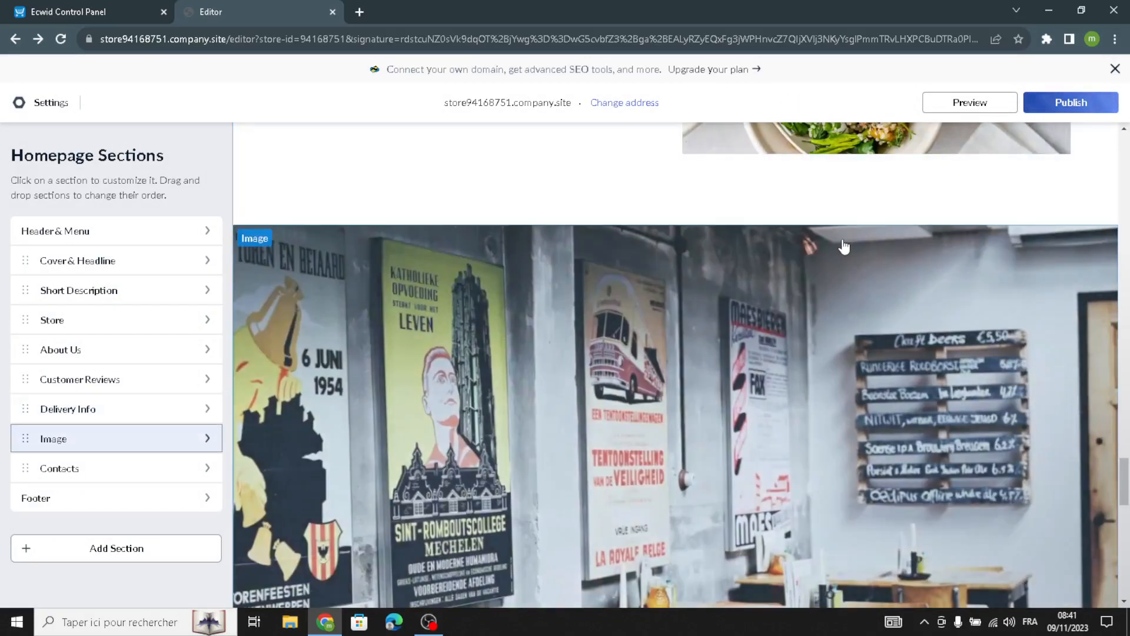
{"action": "scroll", "coordinate": [754, 242], "scroll_direction": "up", "scroll_amount": 10}
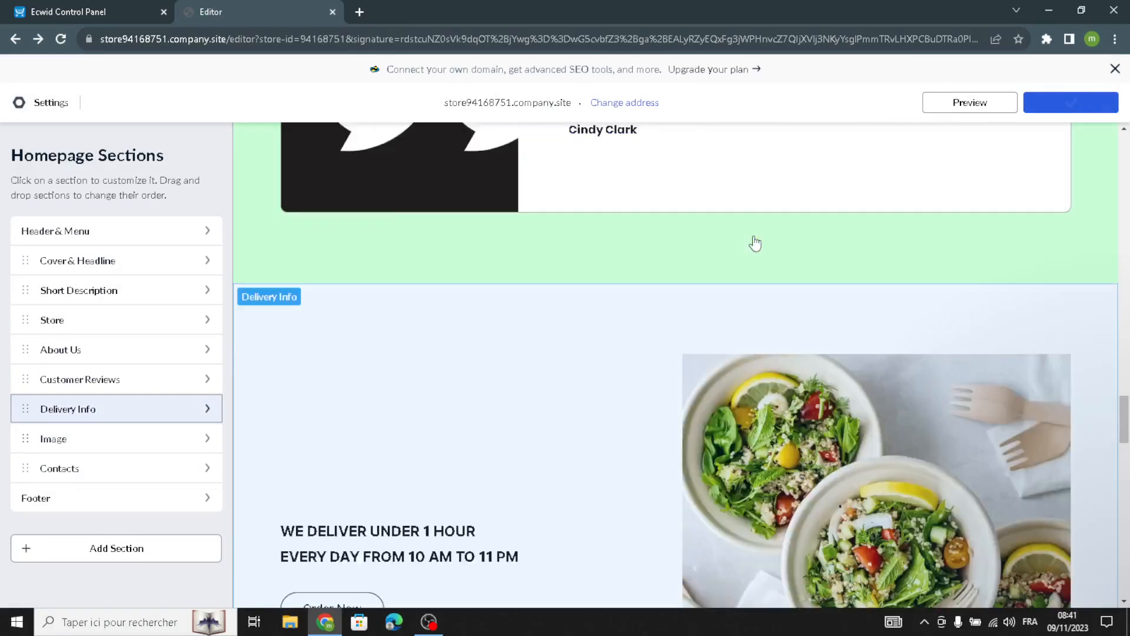
{"action": "scroll", "coordinate": [755, 242], "scroll_direction": "up", "scroll_amount": 12}
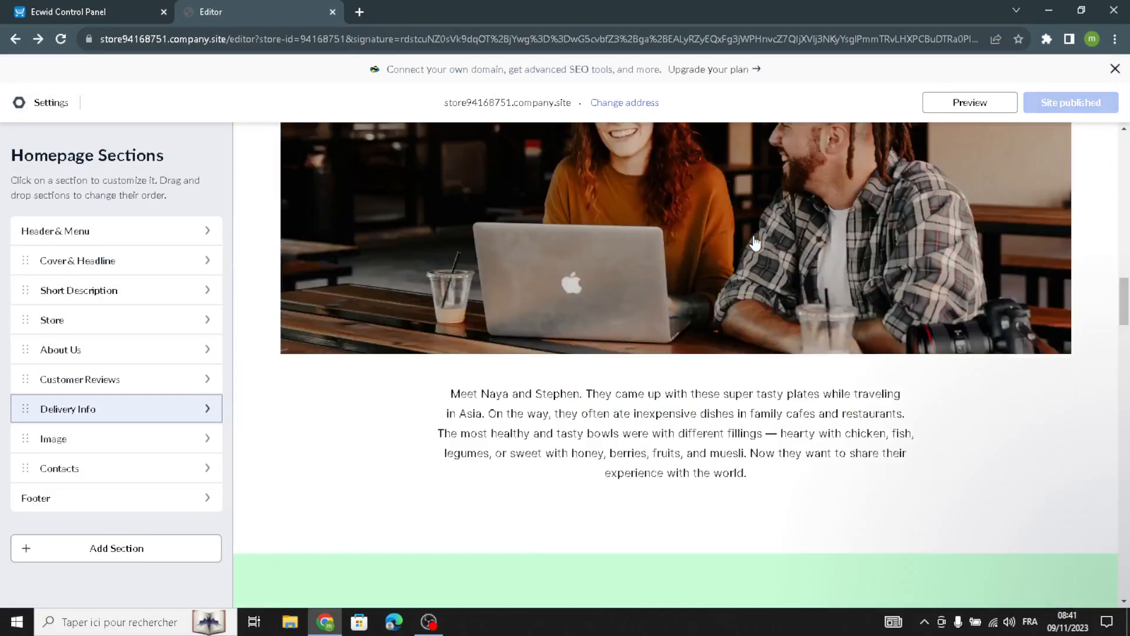
{"action": "scroll", "coordinate": [755, 242], "scroll_direction": "up", "scroll_amount": 10}
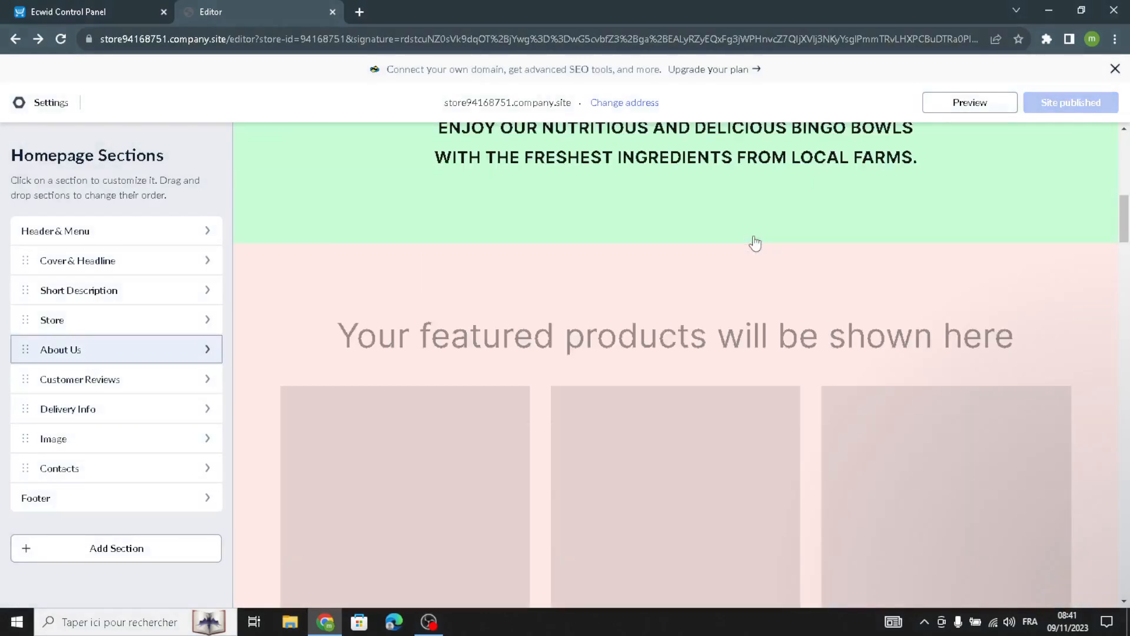
{"action": "scroll", "coordinate": [602, 386], "scroll_direction": "down", "scroll_amount": 20}
{"action": "scroll", "coordinate": [601, 379], "scroll_direction": "up", "scroll_amount": 10}
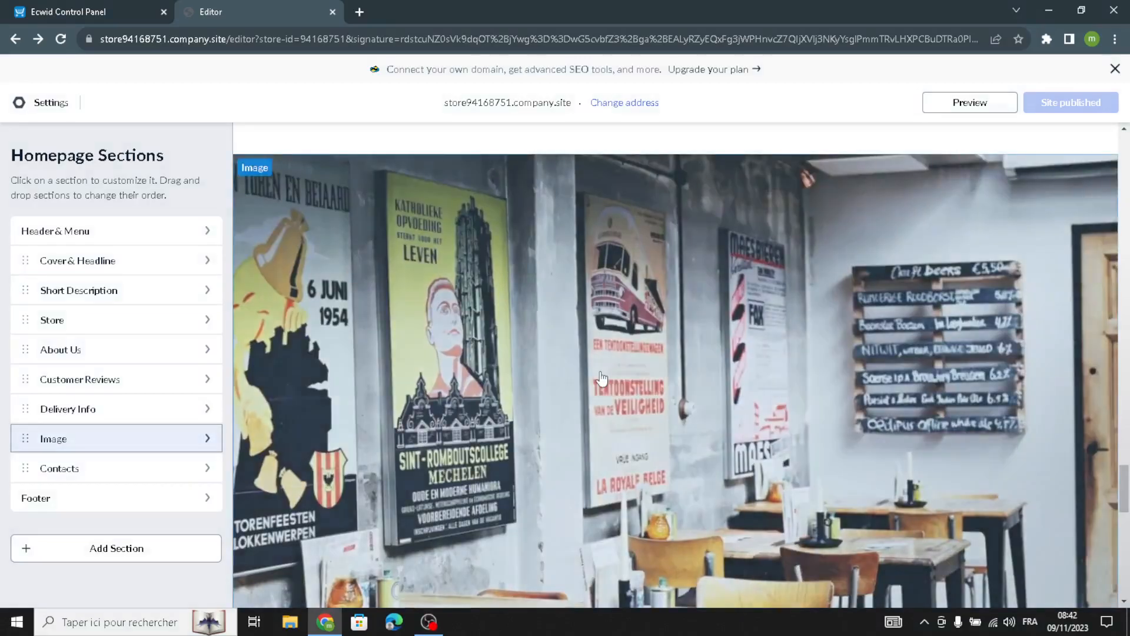
{"action": "scroll", "coordinate": [601, 379], "scroll_direction": "up", "scroll_amount": 2}
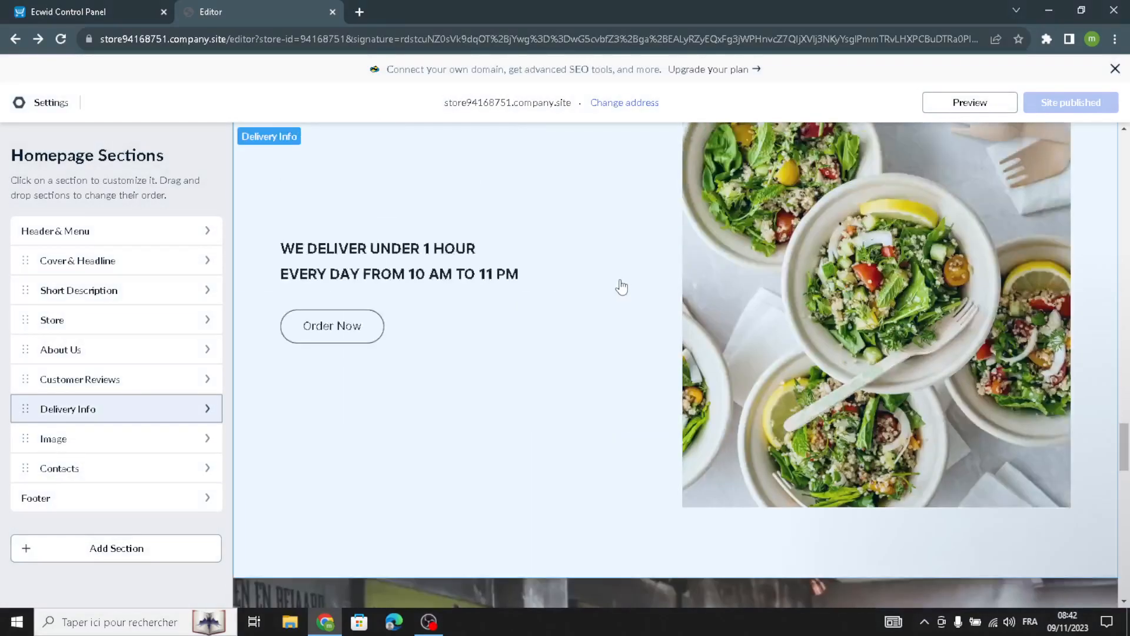
{"action": "scroll", "coordinate": [620, 287], "scroll_direction": "up", "scroll_amount": 1}
{"action": "scroll", "coordinate": [839, 262], "scroll_direction": "up", "scroll_amount": 7}
Step: Preview the site in desktop view and look through the Customer Reviews and About Us sections
{"action": "left_click", "coordinate": [982, 104]}
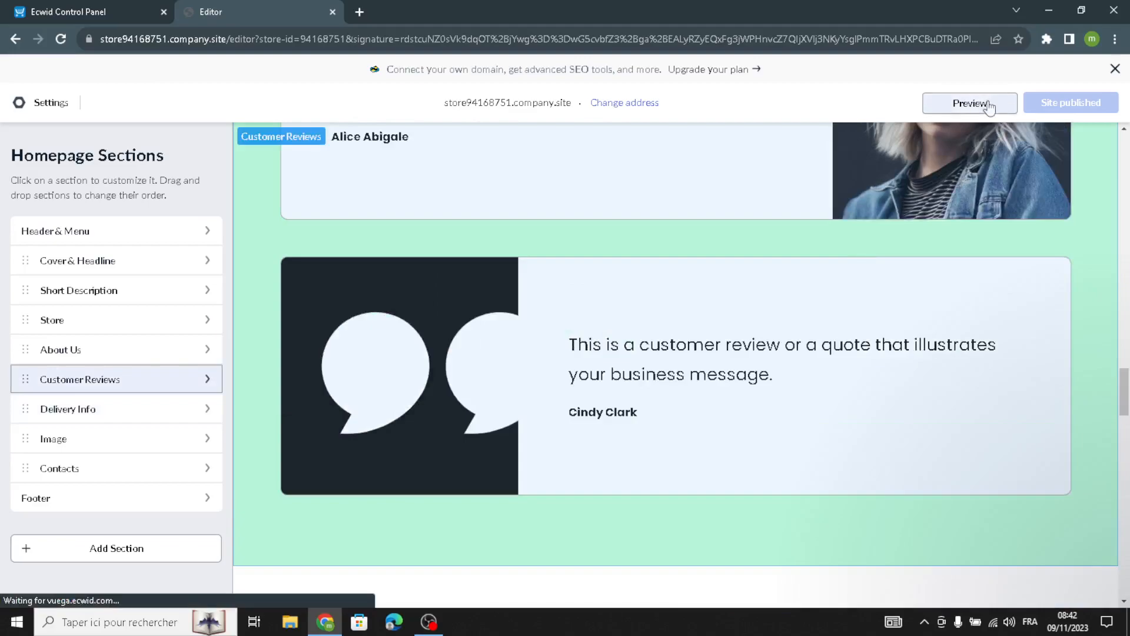
{"action": "scroll", "coordinate": [754, 307], "scroll_direction": "up", "scroll_amount": 20}
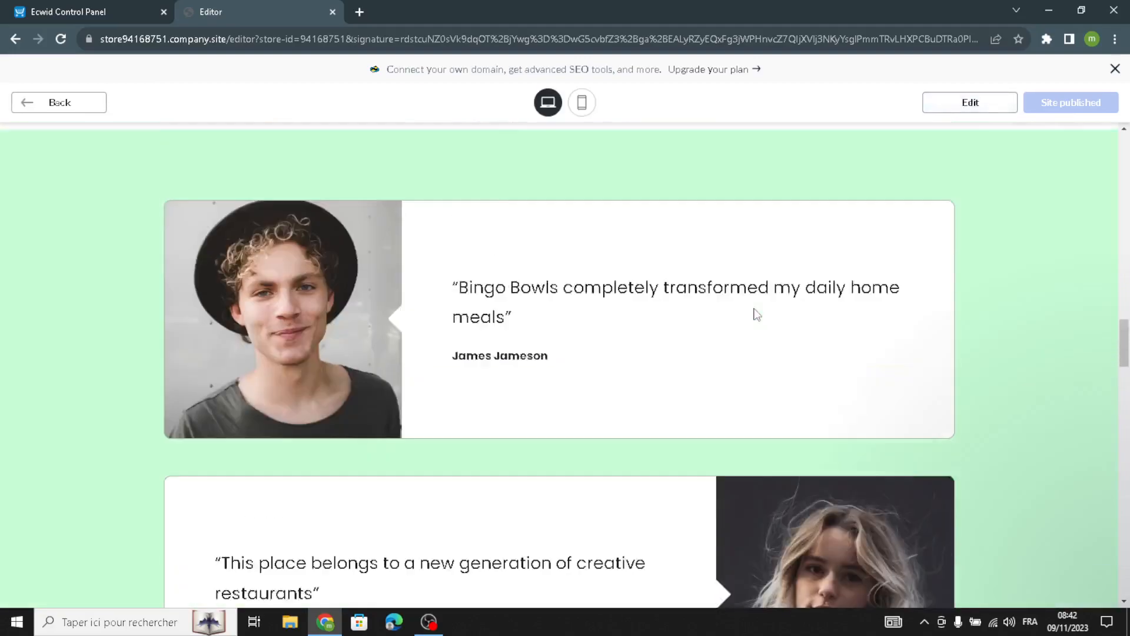
{"action": "scroll", "coordinate": [543, 280], "scroll_direction": "down", "scroll_amount": 15}
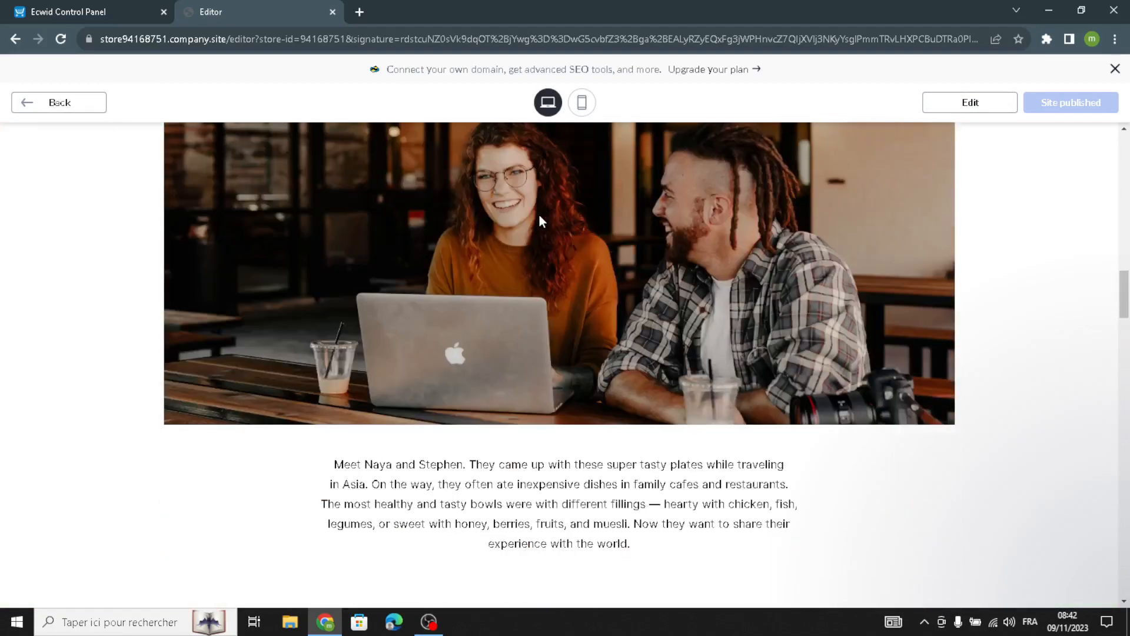
Step: Leave the preview for the site editor and look through the homepage from Cover & Headline to the Footer and back to Customer Reviews
{"action": "scroll", "coordinate": [596, 353], "scroll_direction": "up", "scroll_amount": 20}
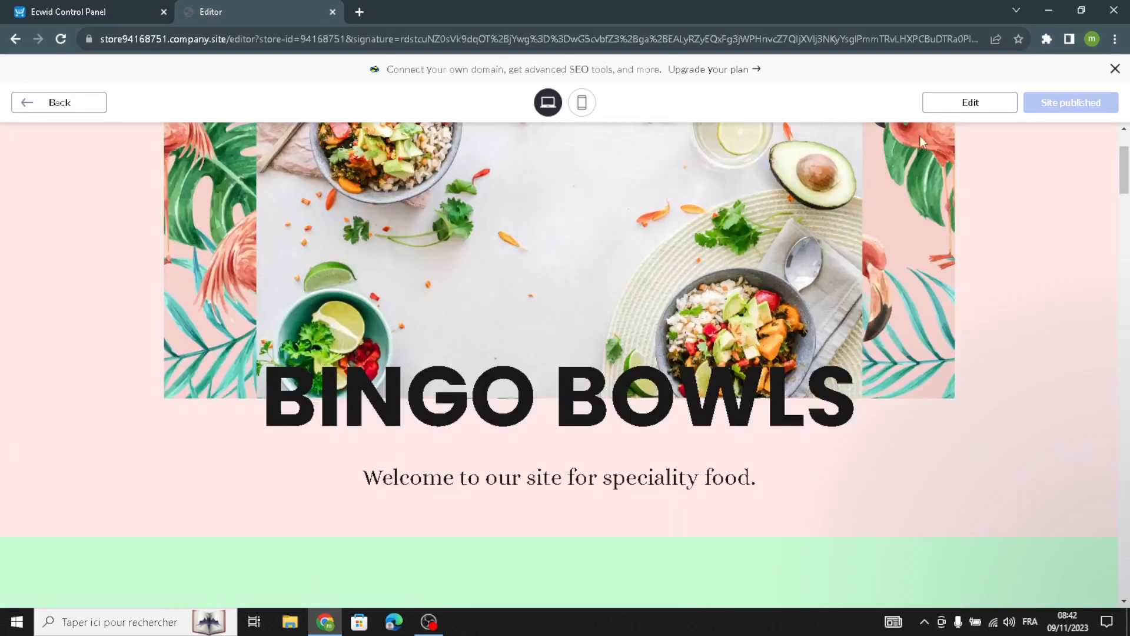
{"action": "left_click", "coordinate": [965, 102]}
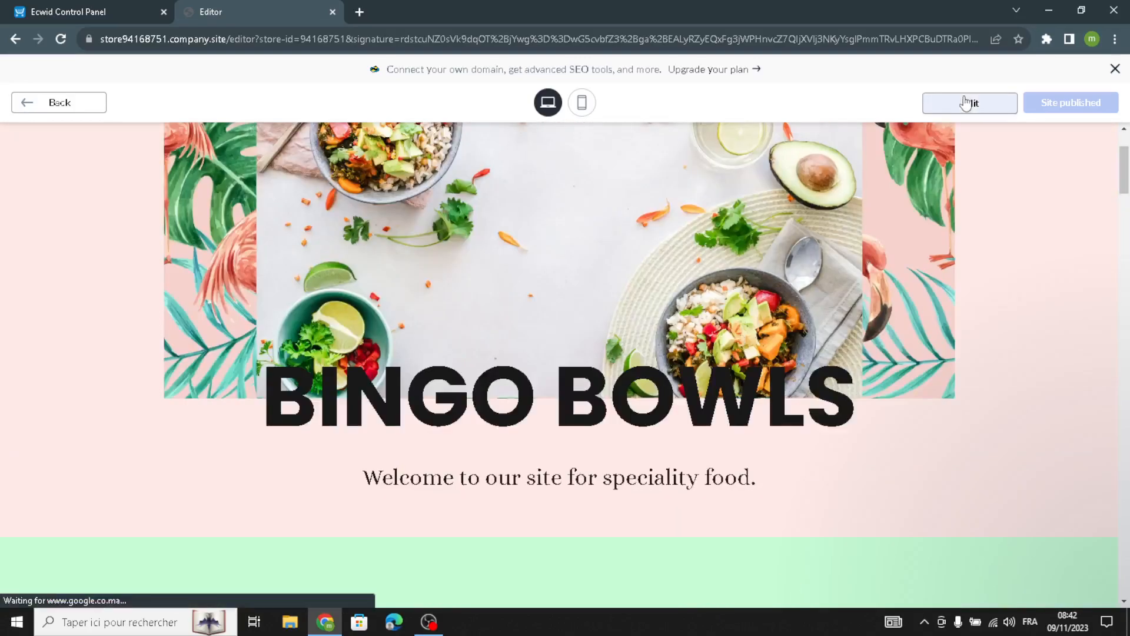
{"action": "scroll", "coordinate": [693, 344], "scroll_direction": "down", "scroll_amount": 12}
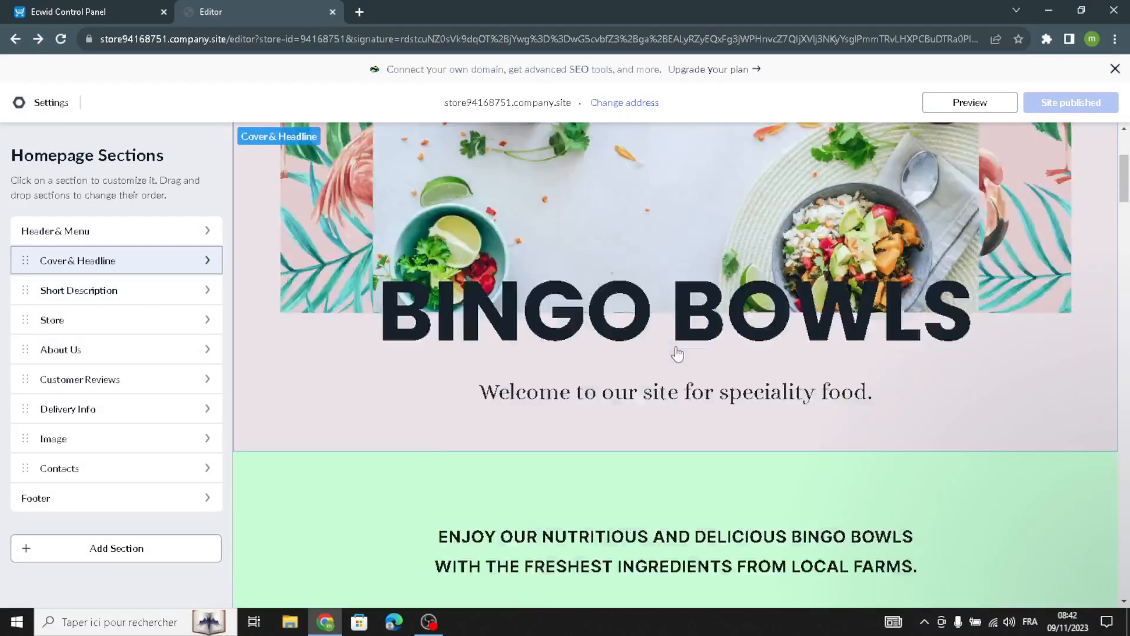
{"action": "scroll", "coordinate": [643, 383], "scroll_direction": "down", "scroll_amount": 12}
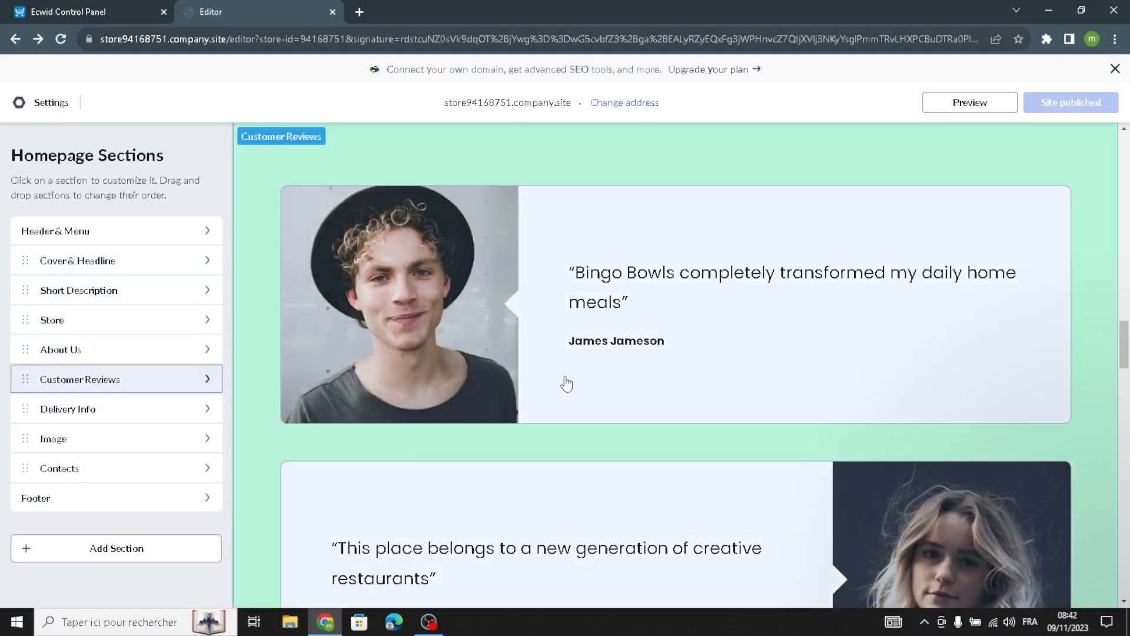
{"action": "scroll", "coordinate": [551, 392], "scroll_direction": "down", "scroll_amount": 12}
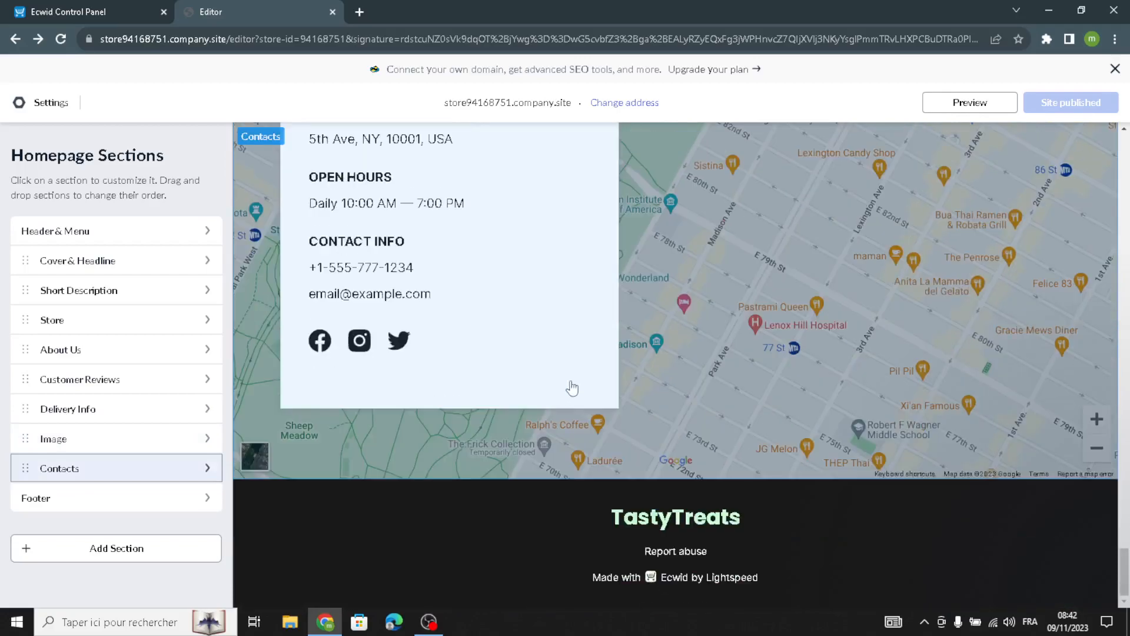
{"action": "scroll", "coordinate": [828, 290], "scroll_direction": "up", "scroll_amount": 12}
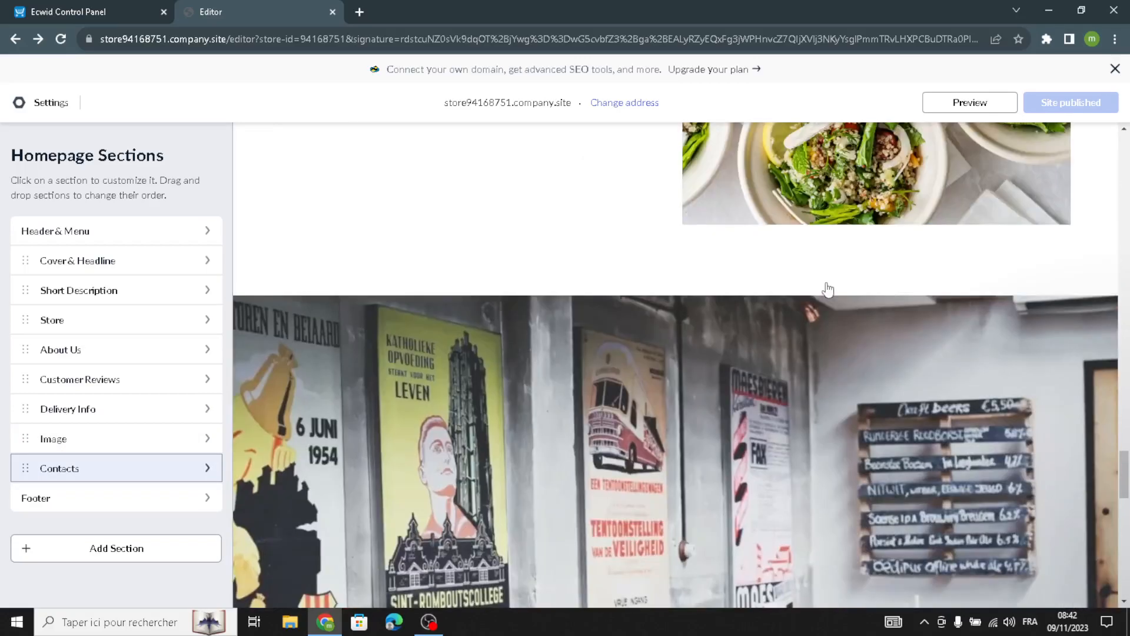
{"action": "scroll", "coordinate": [827, 291], "scroll_direction": "up", "scroll_amount": 5}
{"action": "scroll", "coordinate": [521, 383], "scroll_direction": "up", "scroll_amount": 10}
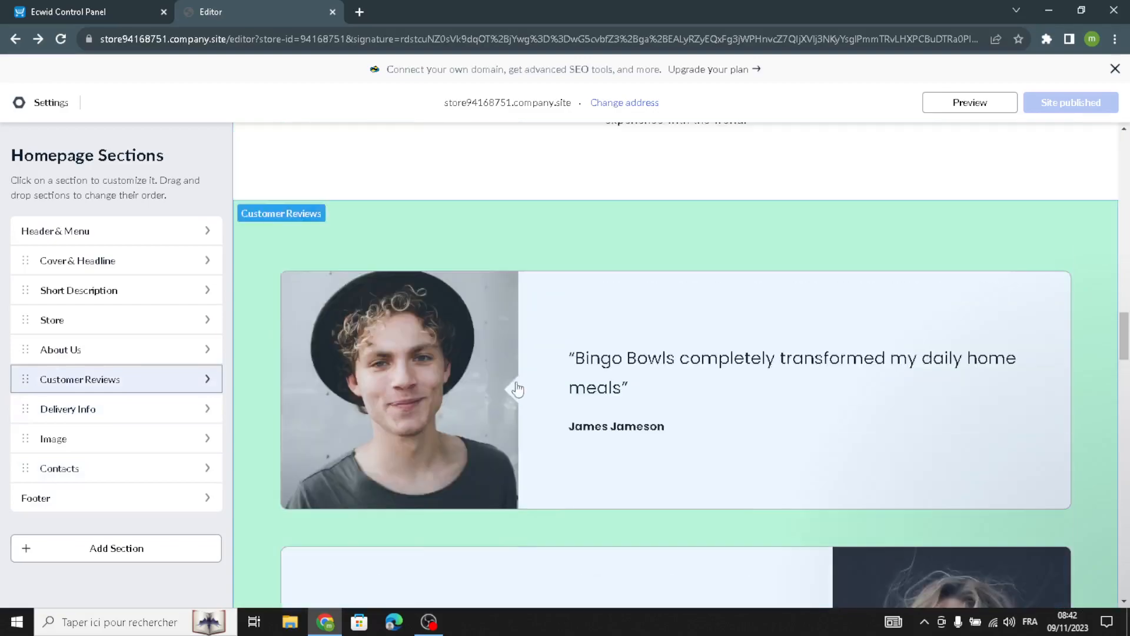